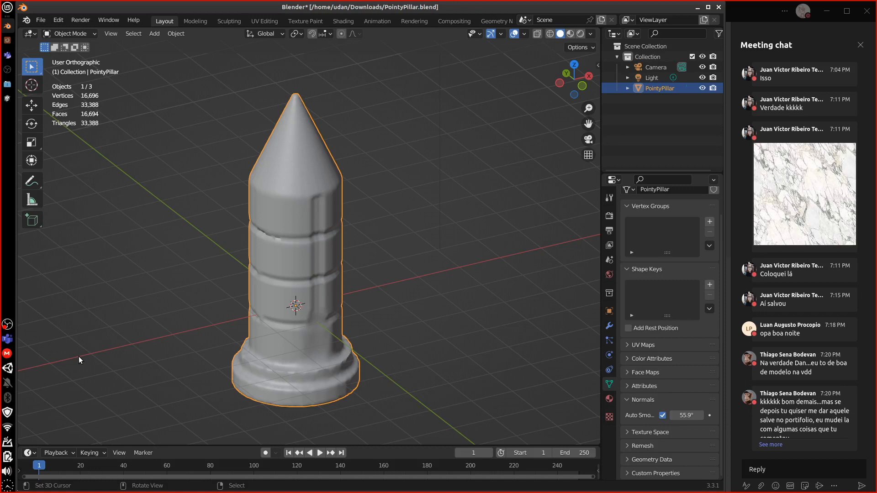
- Inspect the pillar's mesh density from the front in Edit Mode, and expand the PointyPillar entry in a widened outliner
middle_click_drag(78, 356, 339, 336)
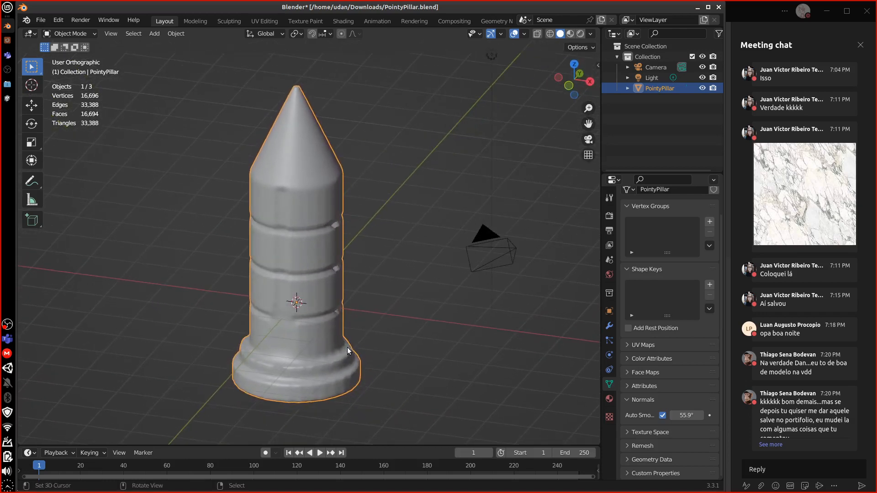
key("KP_1")
key("Tab")
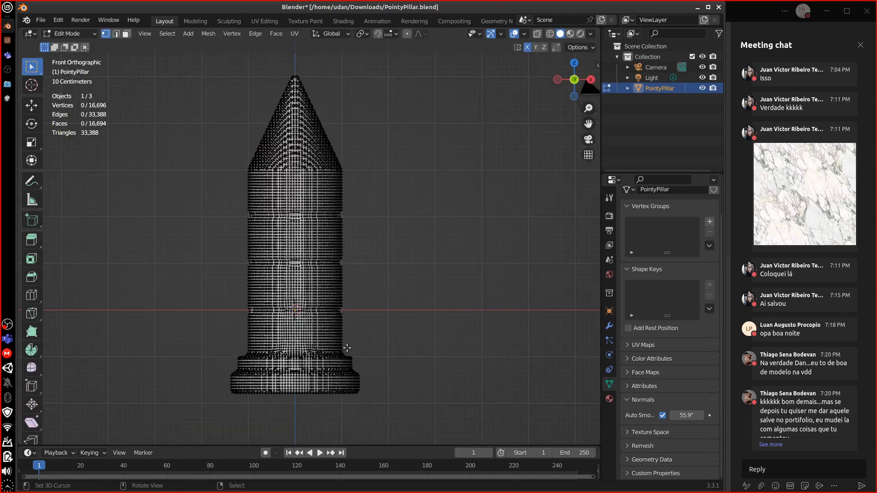
key("Tab")
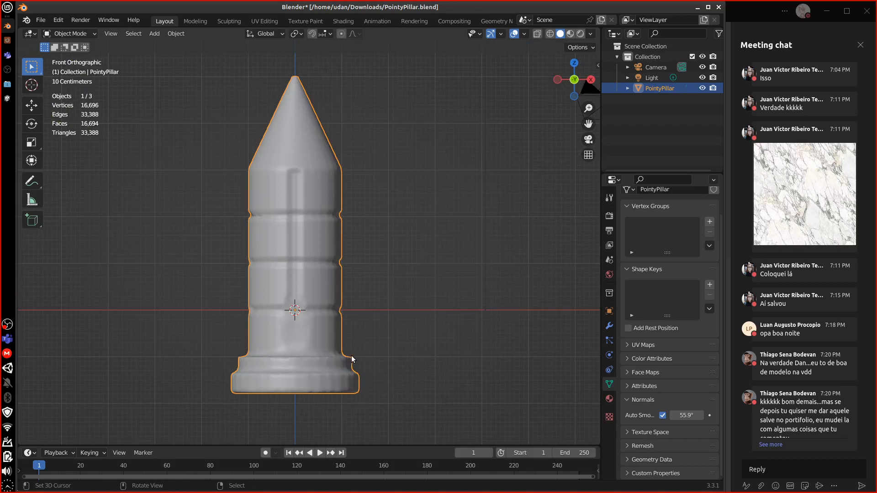
left_click(628, 88)
left_click_drag(600, 159, 584, 159)
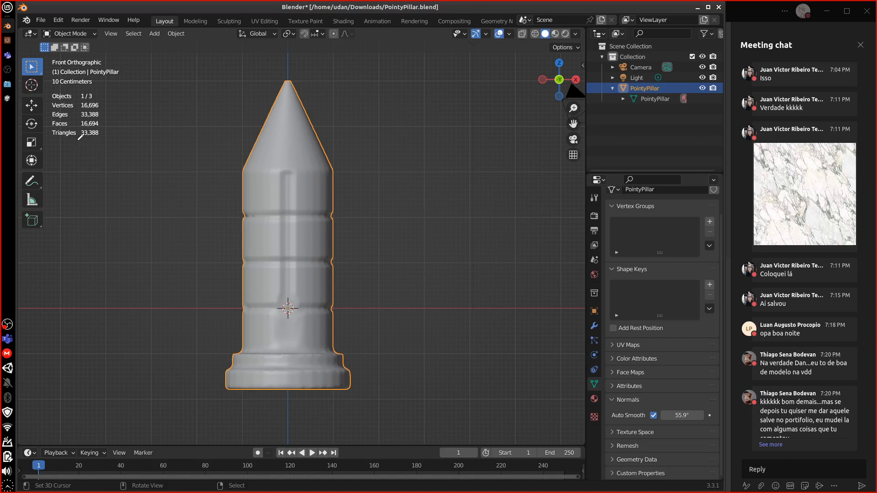
- Underline the triangle count and draw temporary annotation marks across the pillar at the origin's level
left_click_drag(77, 141, 100, 140)
left_click_drag(229, 309, 283, 304)
left_click_drag(228, 308, 373, 312, "ctrl")
- Move the pillar's entire mesh up 1.8 m along Z in Edit Mode so its base rests at the origin
key("Tab")
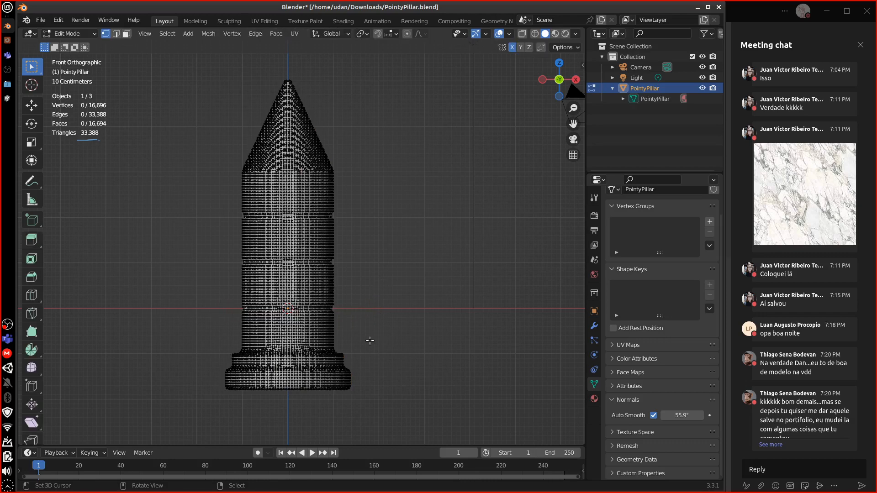
key("a")
key("g")
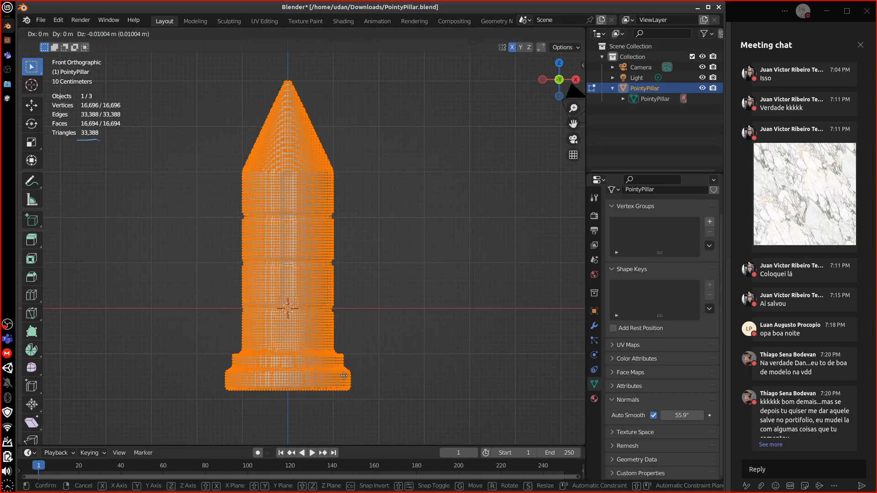
key("z")
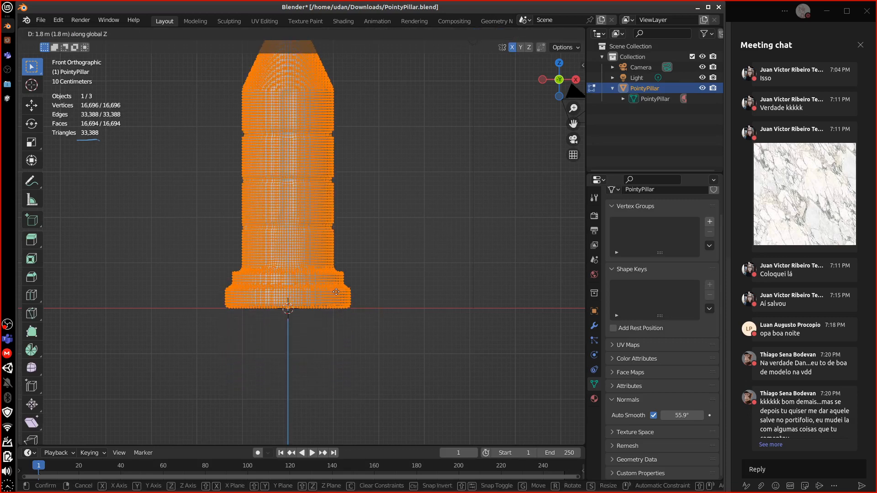
left_click(336, 294)
key("Tab")
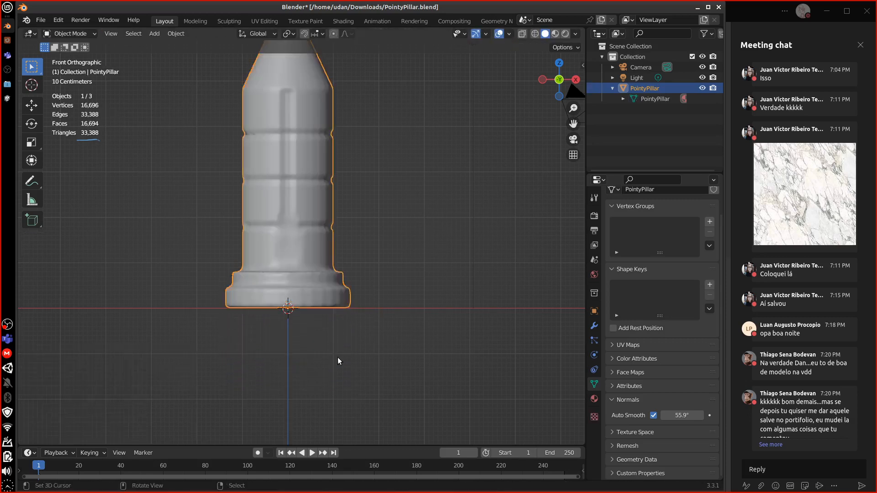
mouse_move(376, 301)
middle_mouse_down()
mouse_move(317, 297)
mouse_move(456, 302)
mouse_move(375, 306)
middle_mouse_up()
key("KP_1")
middle_click_drag(405, 226, 416, 295, "shift")
- Open the Shading workspace and rearrange the marble material's MarbleText.jpg, Mapping and Texture Coordinate nodes
left_click(343, 21)
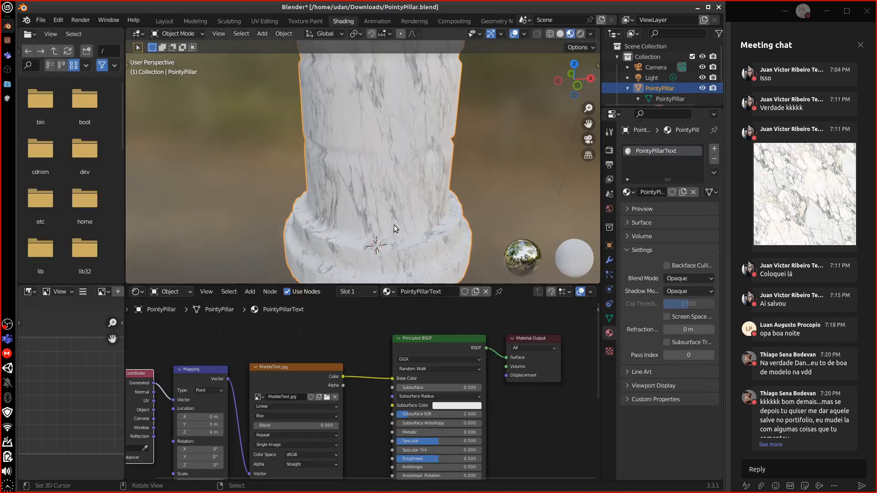
scroll(454, 214, "down", 5)
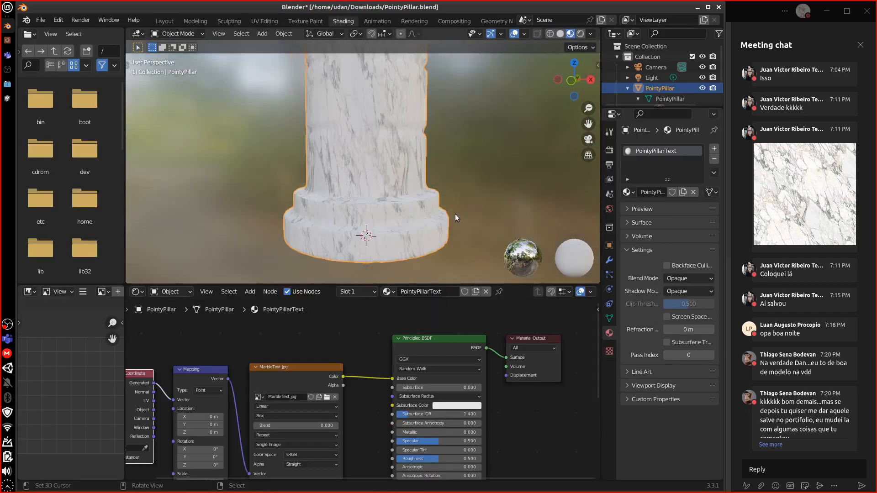
middle_click_drag(423, 250, 463, 229)
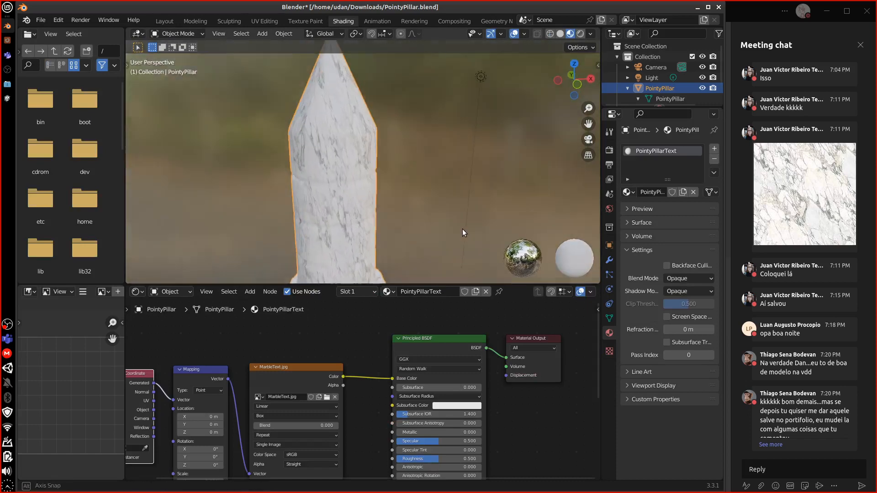
middle_click_drag(513, 424, 558, 392)
left_click_drag(346, 340, 377, 323)
left_click_drag(269, 340, 309, 324)
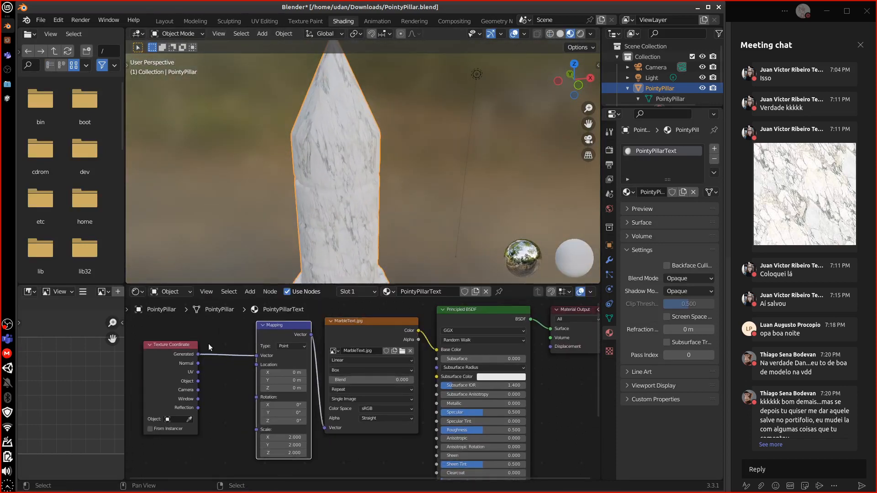
left_click_drag(174, 344, 223, 330)
- Examine how the Texture Coordinate, Mapping and MarbleText.jpg nodes feed the pillar material's base color
middle_click_drag(545, 422, 482, 426)
middle_click_drag(348, 404, 434, 390)
middle_click_drag(340, 376, 350, 398)
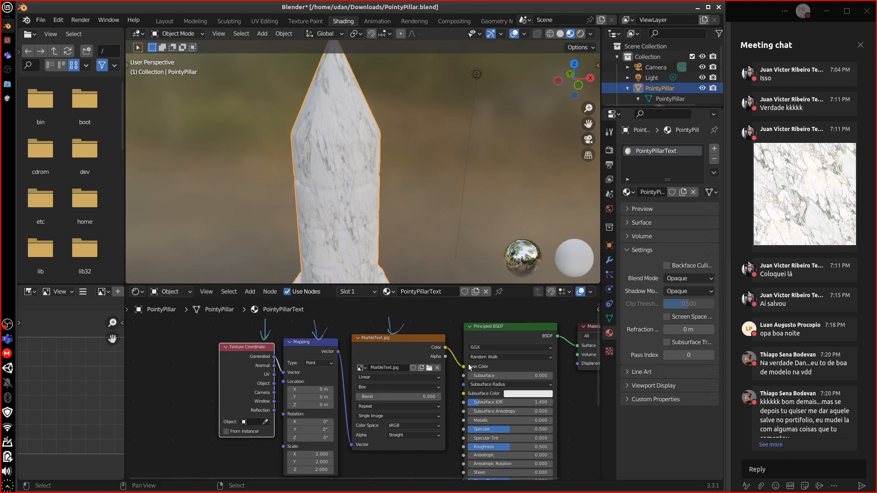
mouse_move(469, 367)
right_mouse_down()
mouse_move(364, 328)
mouse_move(240, 337)
mouse_move(274, 329)
right_mouse_up()
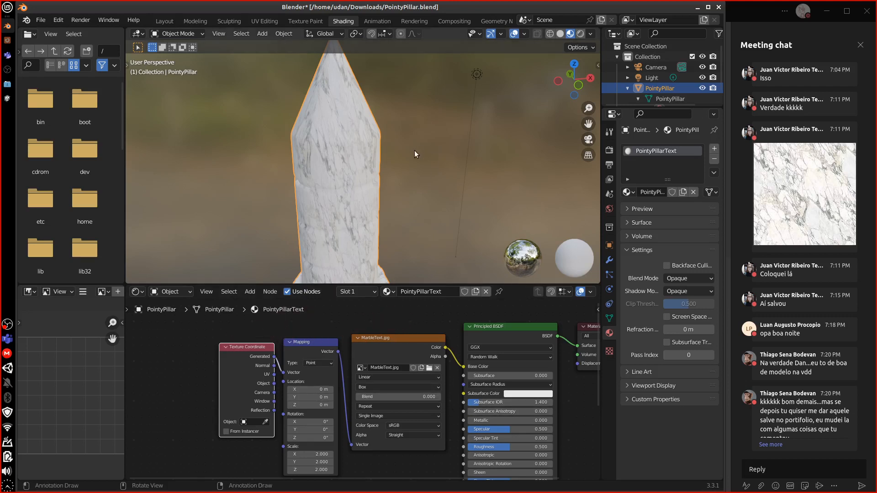
mouse_move(414, 150)
left_mouse_down()
mouse_move(433, 159)
mouse_move(452, 146)
left_mouse_up()
right_click_drag(413, 160, 446, 163)
left_click_drag(254, 352, 253, 349)
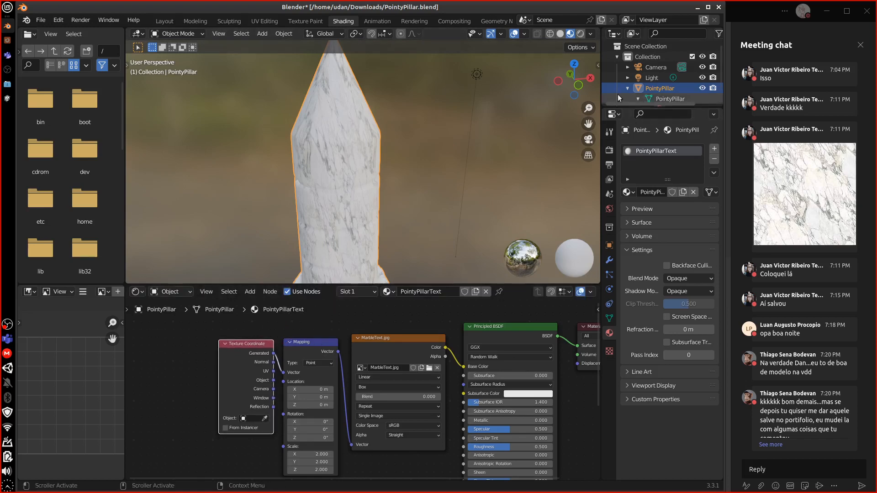
- Return to the Layout workspace and rename the PointyPillar object as PointyPillarHI
left_click(165, 21)
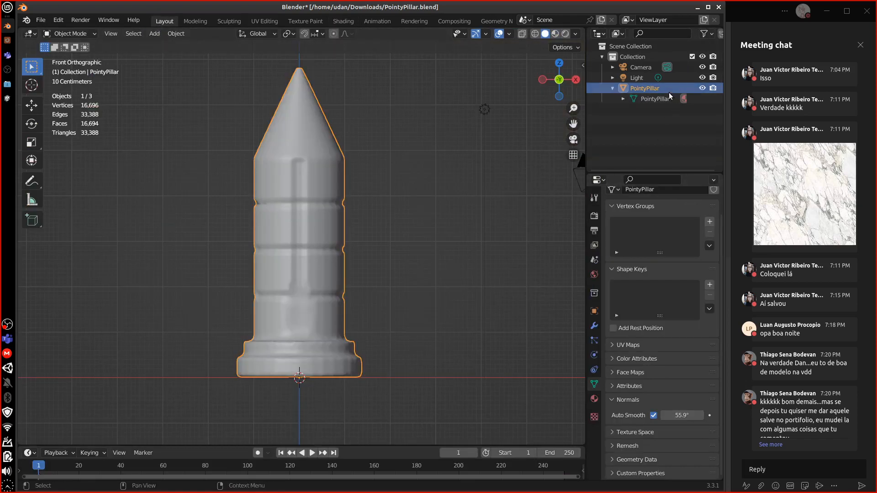
double_click(657, 88)
key("BackSpace")
key("Escape")
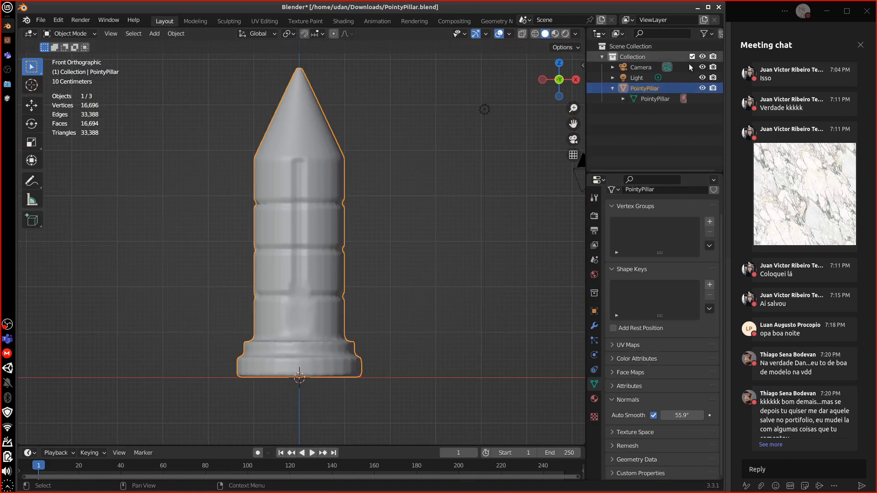
double_click(666, 89)
left_click(668, 89)
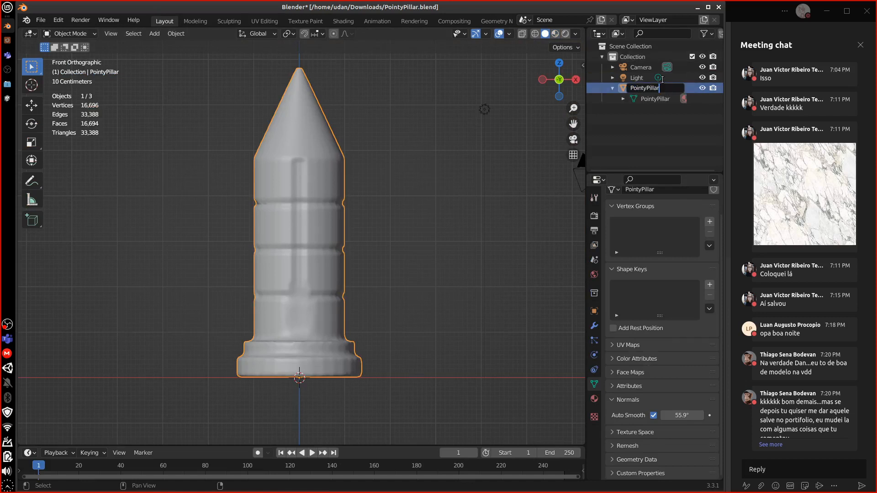
type("HI")
key("Return")
- Copy the object's name and paste it into its mesh data name, making it PointyPillarPointyPillarHI
double_click(665, 91)
key("ctrl+c")
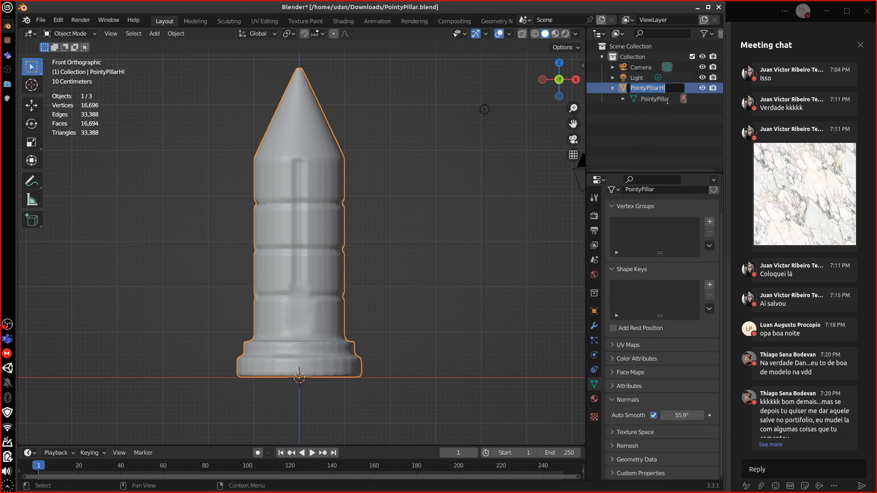
left_click(667, 99)
double_click(668, 99)
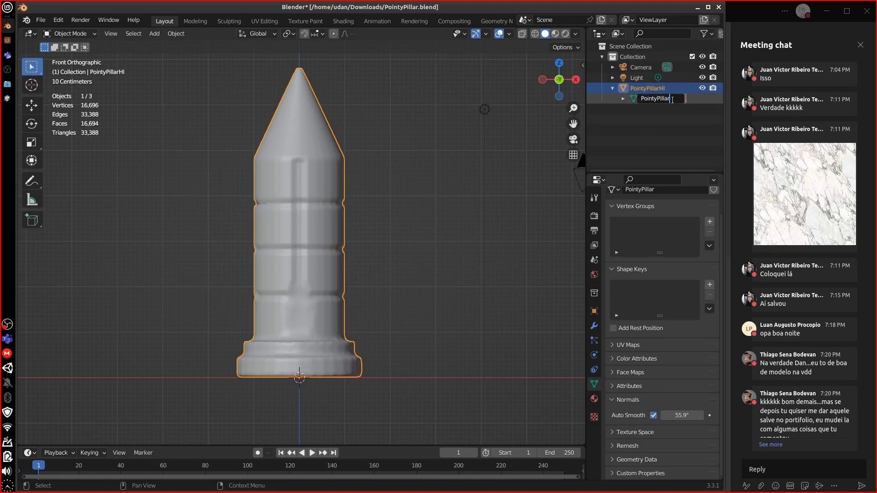
key("ctrl+v")
key("Return")
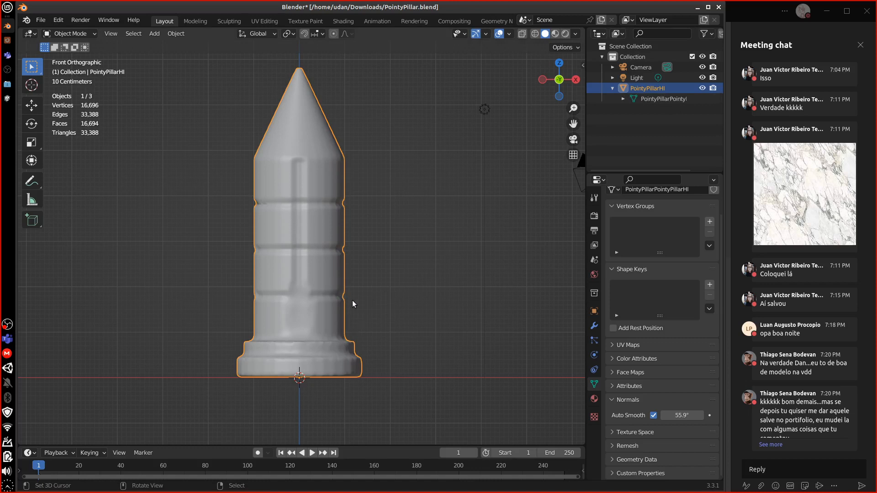
- Add a cylinder mesh at the origin and set its vertex count to 16
key("shift+a")
mouse_move(347, 279)
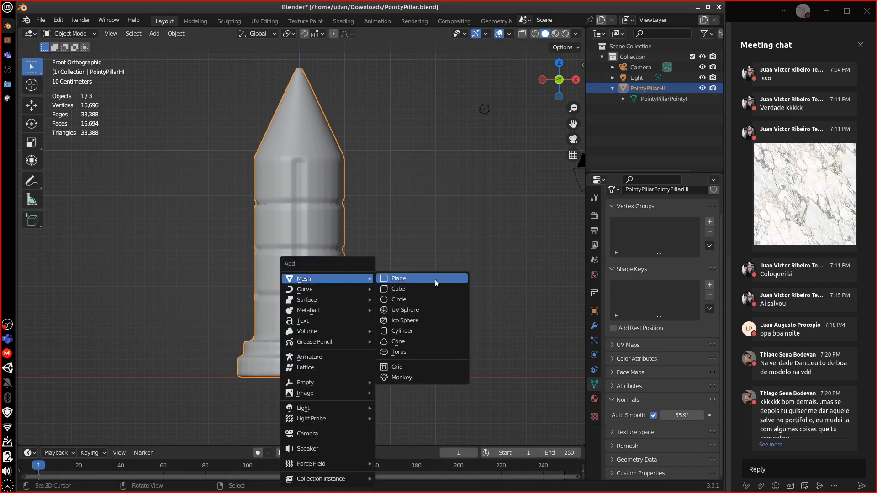
left_click(434, 331)
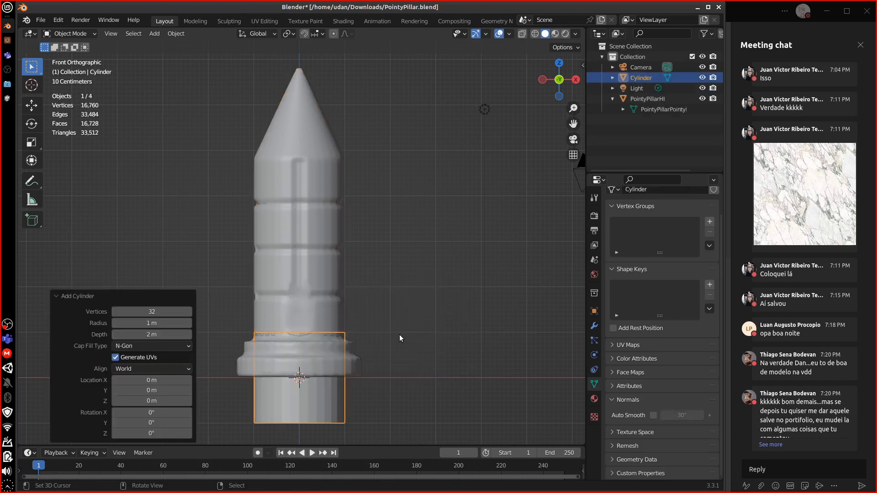
left_click(162, 312)
type("1")
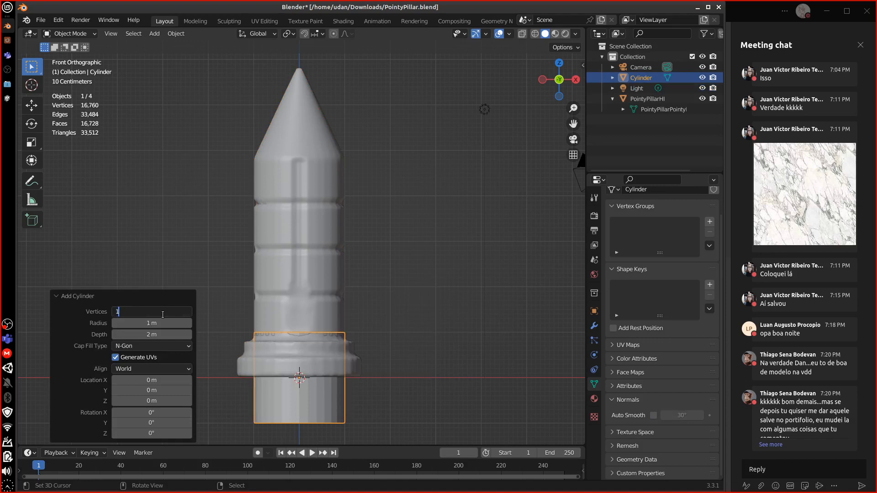
type("6")
key("Return")
- Set the new cylinder's cap fill type to Nothing and collapse its creation settings
middle_click_drag(438, 311, 364, 274)
left_click(171, 346)
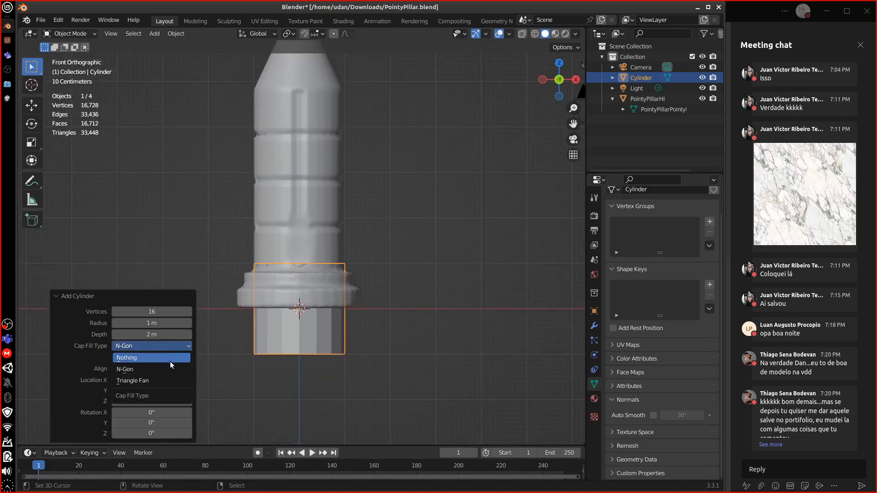
left_click(151, 358)
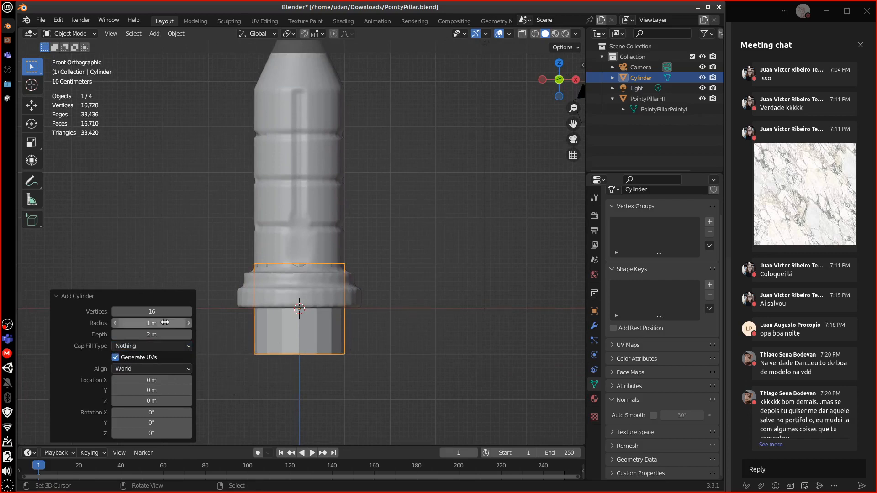
middle_click_drag(338, 229, 361, 267)
key("KP_1")
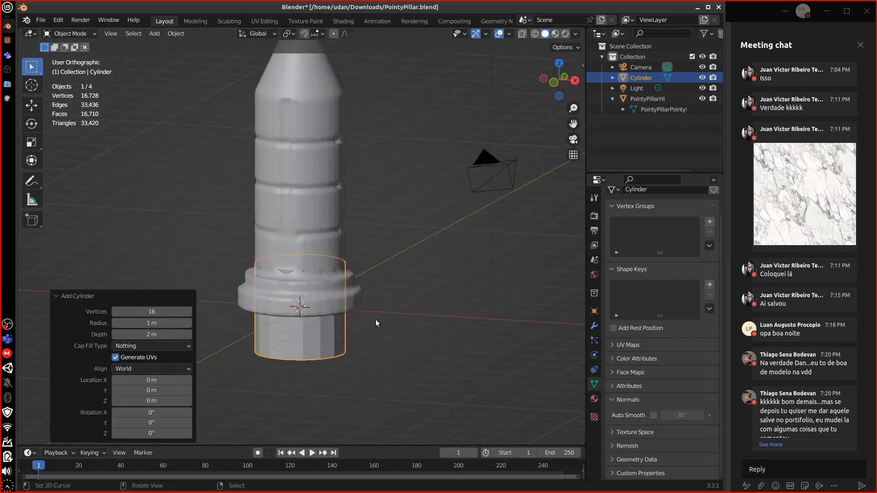
left_click(72, 299)
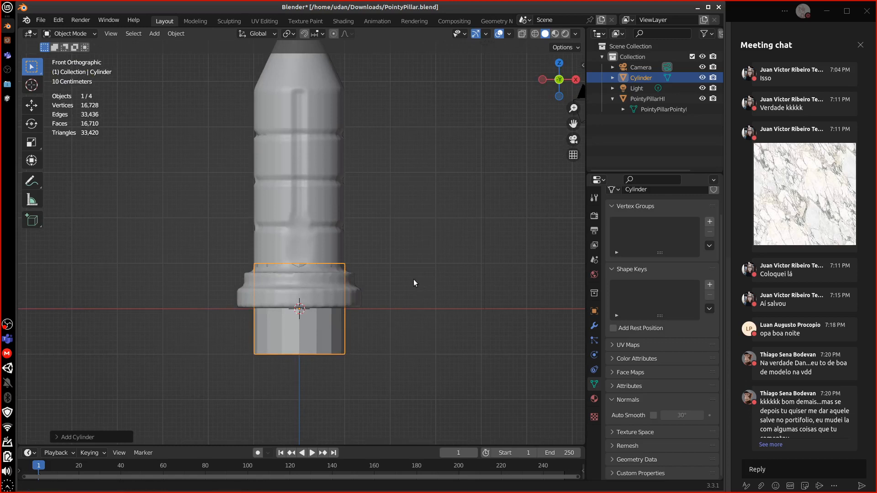
- Move the cylinder up about 1.9 m along Z so it sits just above the pillar's stepped base
scroll(413, 281, "up", 2)
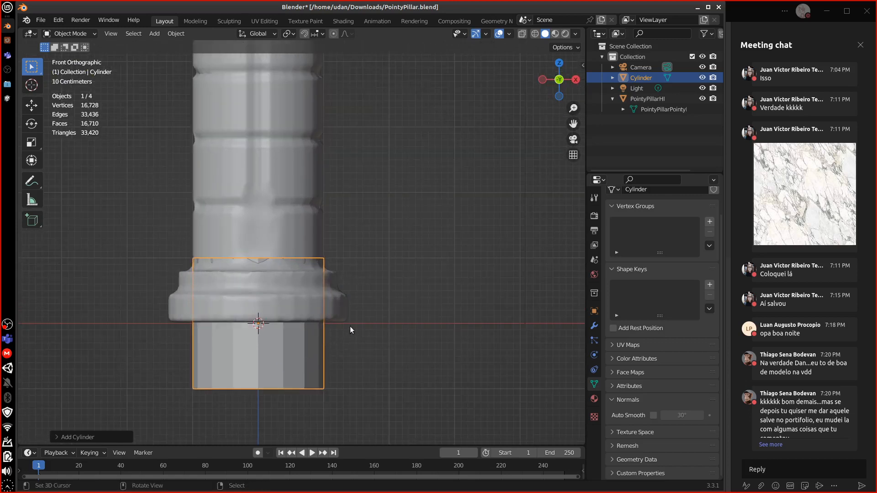
middle_click_drag(369, 324, 439, 336, "shift")
key("g")
key("z")
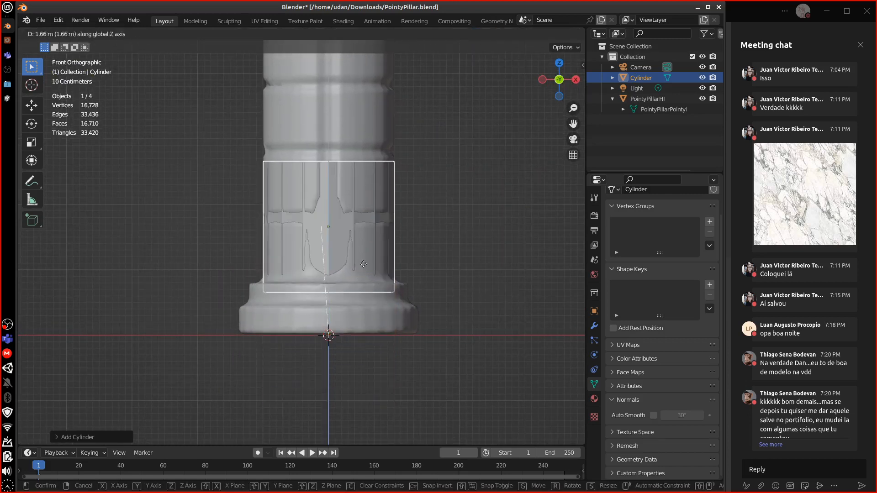
left_click(361, 254)
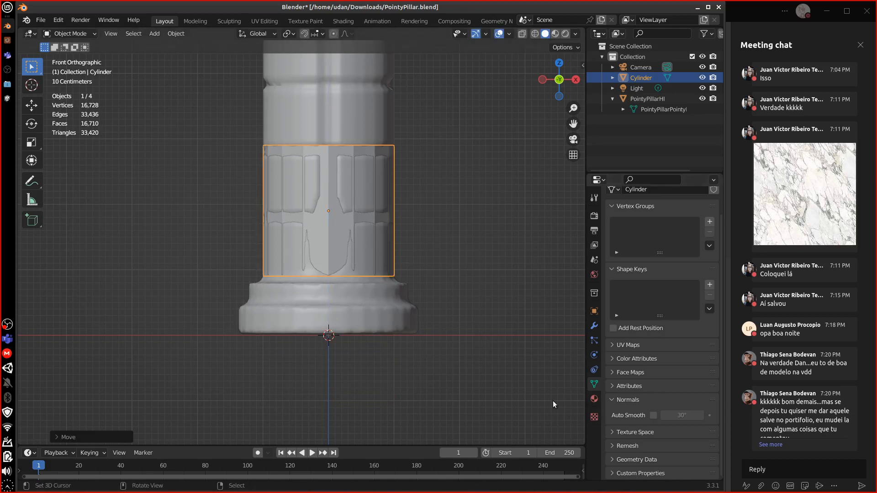
- Set the cylinder's viewport display type to Wire in its object properties
middle_click_drag(509, 218, 456, 213)
key("KP_1")
left_click_drag(662, 174, 661, 113)
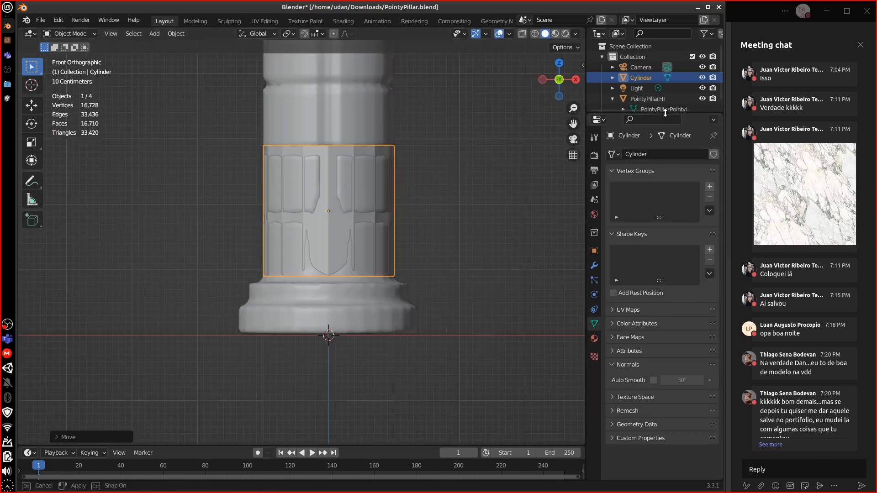
left_click(594, 251)
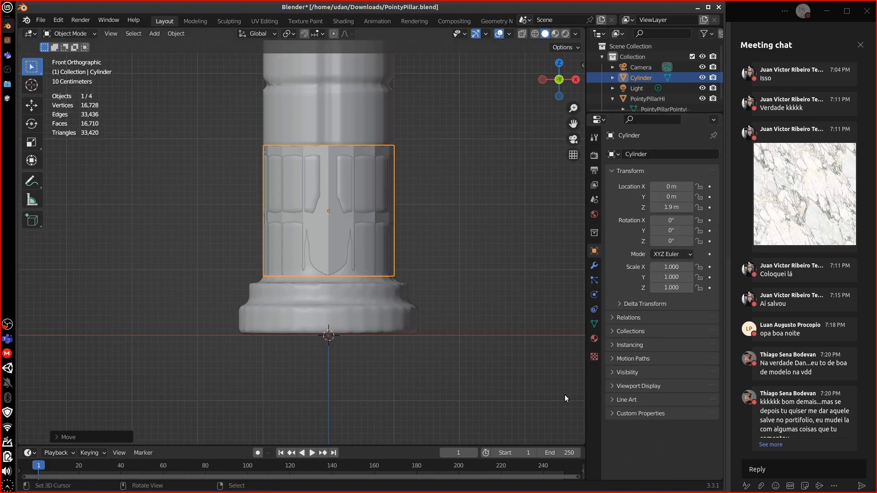
left_click(648, 386)
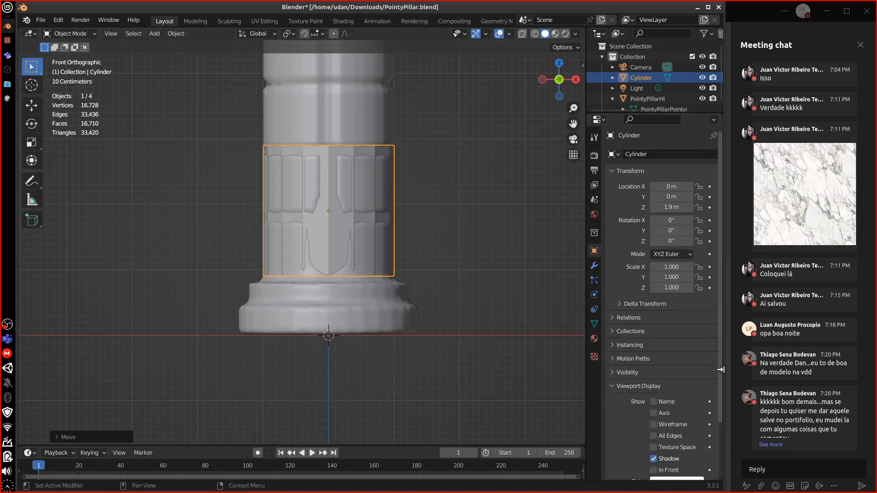
left_click_drag(722, 369, 719, 453)
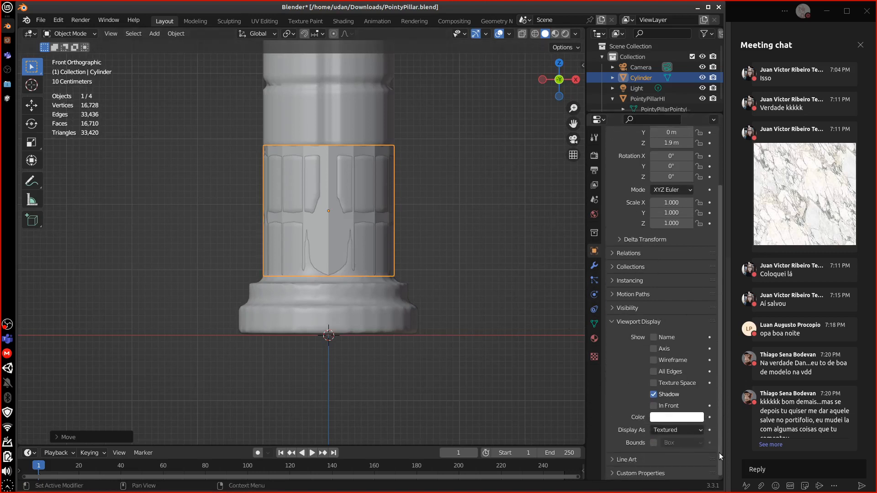
left_click(676, 431)
left_click(675, 406)
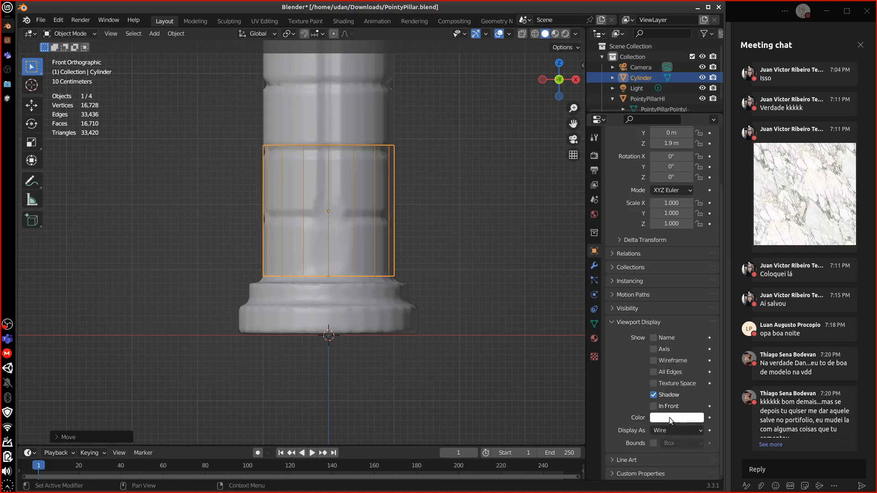
middle_click_drag(580, 369, 480, 294)
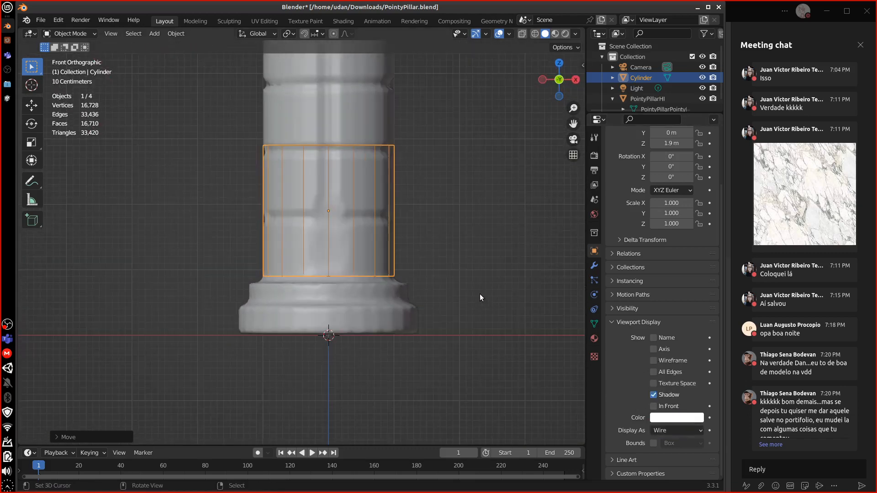
- In Edit Mode, move the cylinder's top edge loop up about 1.9 m along Z to where the pillar's cone begins
key("Tab")
left_click(378, 146, "alt")
middle_click_drag(414, 171, 411, 316, "shift")
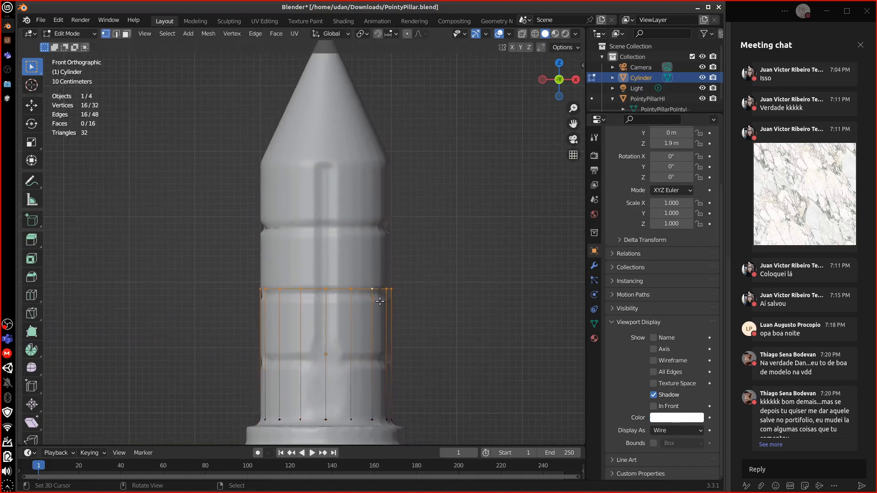
key("g")
key("z")
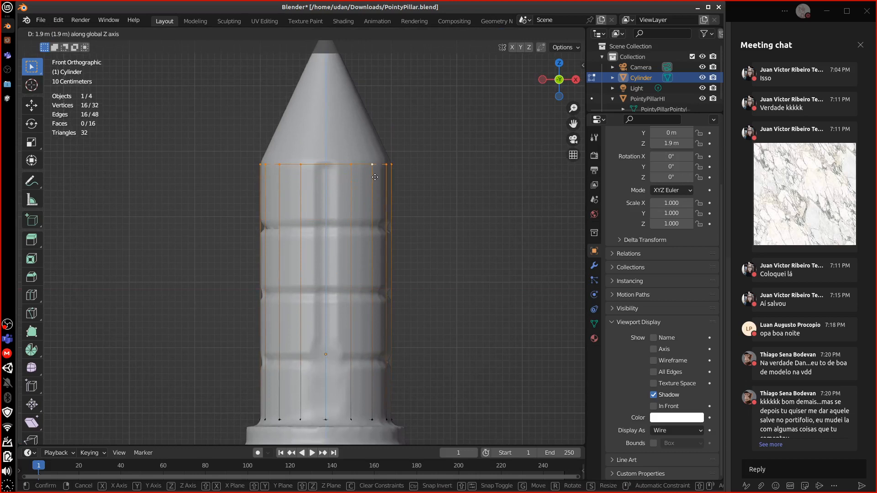
left_click(374, 175)
- Select the cylinder's bottom edge loop and nudge it along Z to align with the foot of the pillar's shaft
middle_click_drag(401, 307, 398, 225, "shift")
right_click(347, 339, "alt")
middle_click_drag(400, 321, 409, 256, "shift")
scroll(407, 300, "up", 3)
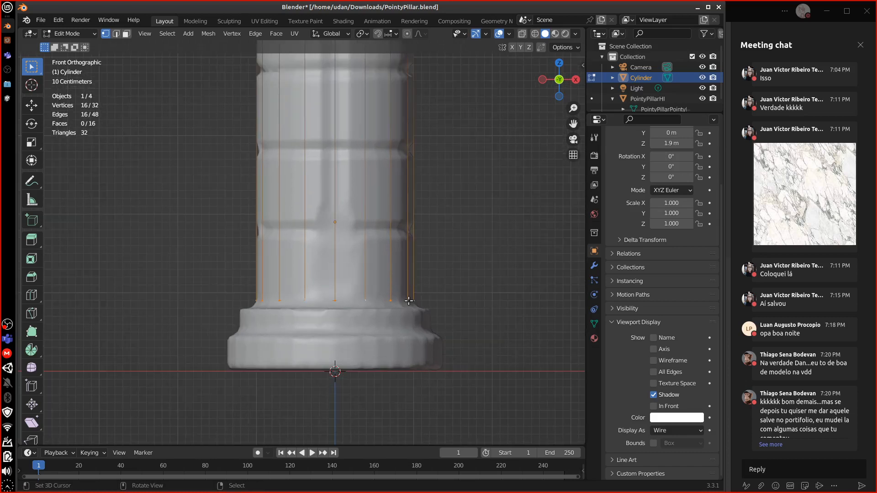
key("g")
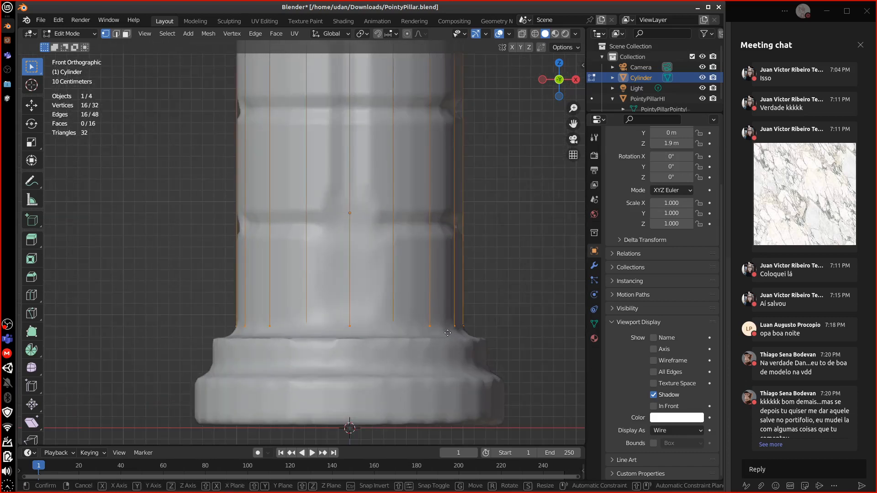
key("z")
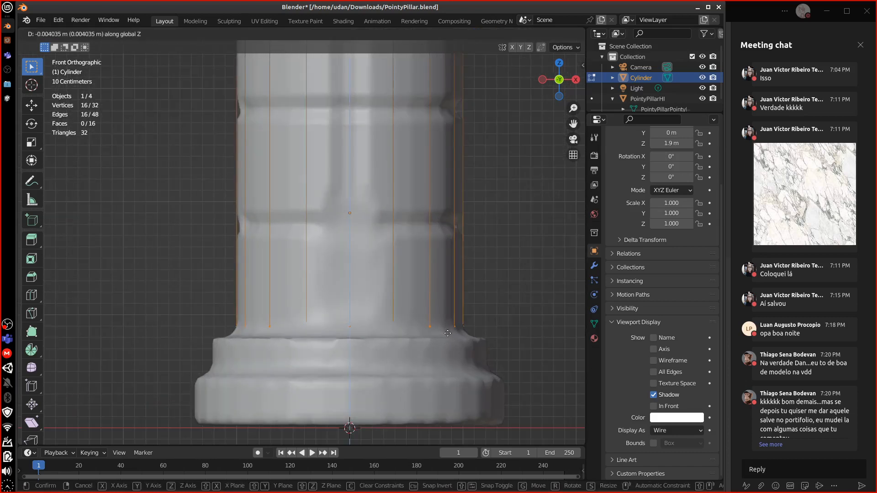
left_click(448, 330)
- Extrude the bottom loop into a wider ring and lower it along Z to the upper edge of the stepped base
middle_click_drag(470, 315, 446, 270, "shift")
key("e")
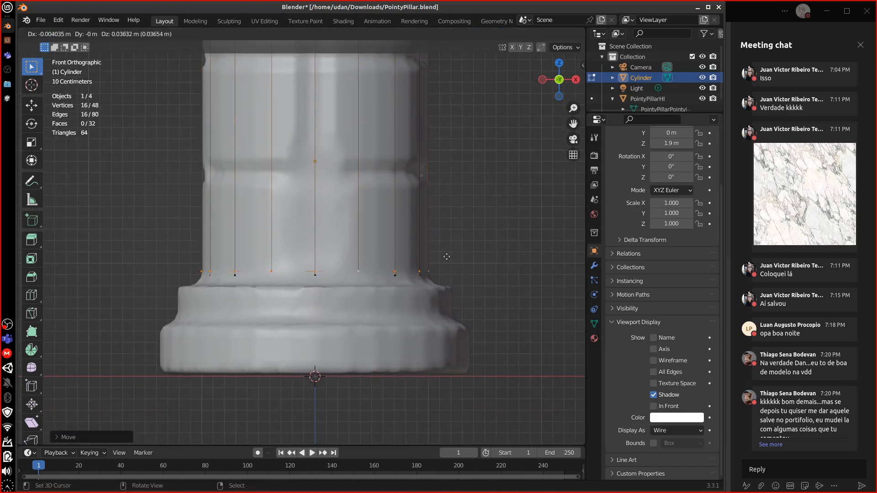
right_click(446, 274)
key("s")
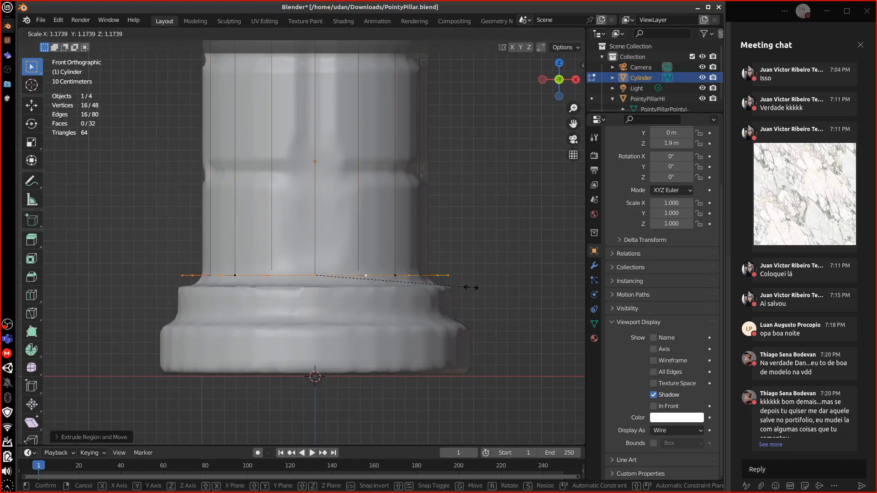
left_click(466, 288)
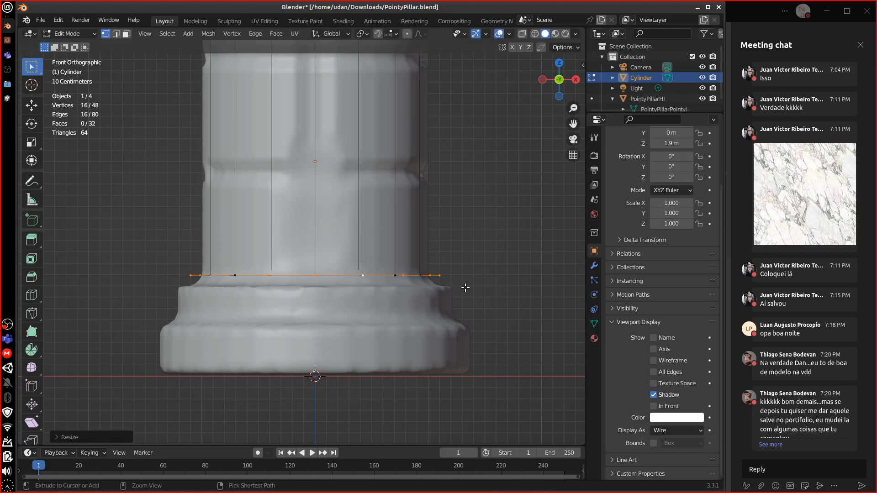
key("g")
key("z")
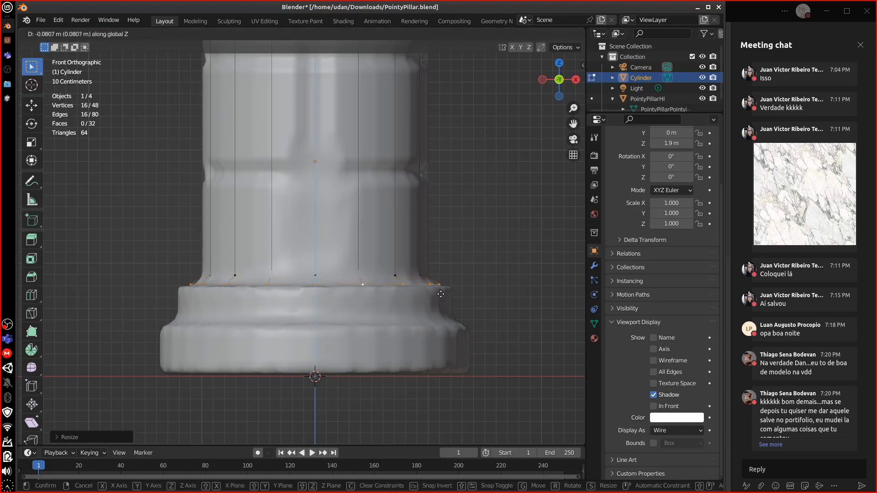
left_click(440, 297)
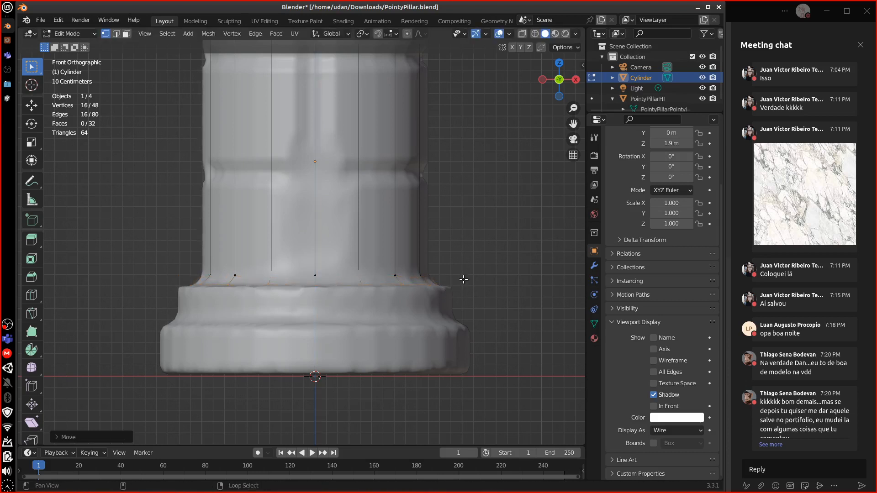
- Enable In Front display for the cylinder so its wireframe draws over the high-poly pillar
scroll(441, 298, "up", 3)
scroll(437, 283, "up", 2)
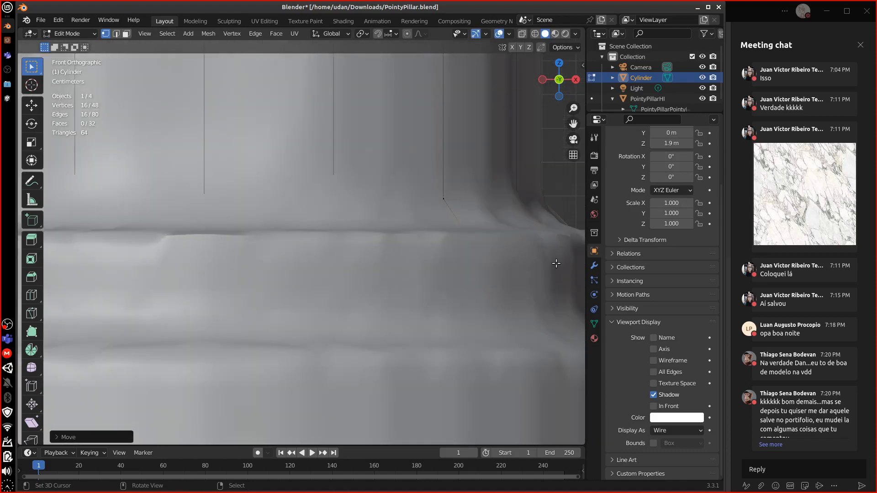
scroll(463, 285, "up", 1)
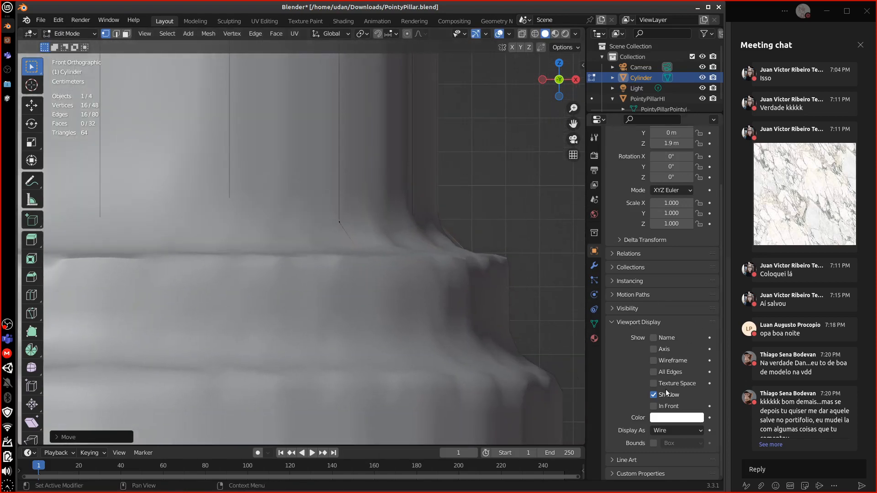
left_click(654, 406)
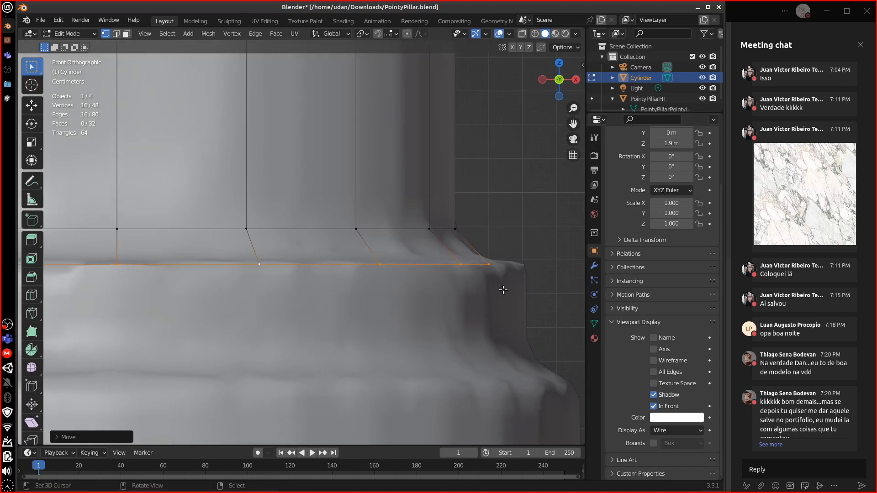
- Raise the flared lowest loop about 0.012 m along Z to fit the base's upper edge
key("g")
key("z")
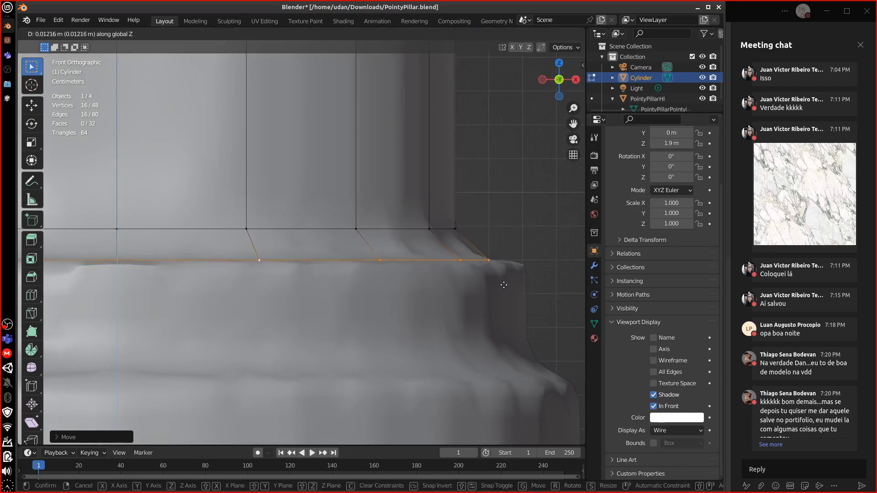
left_click(503, 284)
- Extrude the lowest loop in place and scale it outward by about 1.1 to the rim of the base's upper step
middle_click_drag(501, 285, 492, 237, "shift")
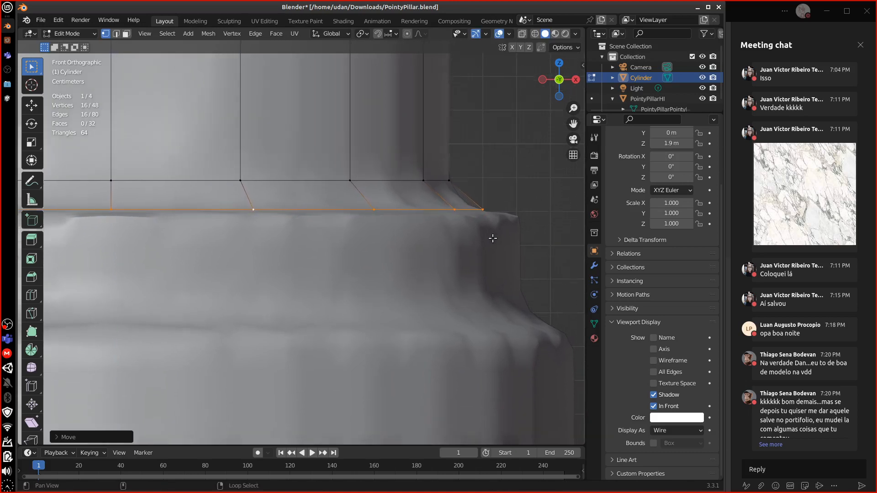
key("e")
key("Escape")
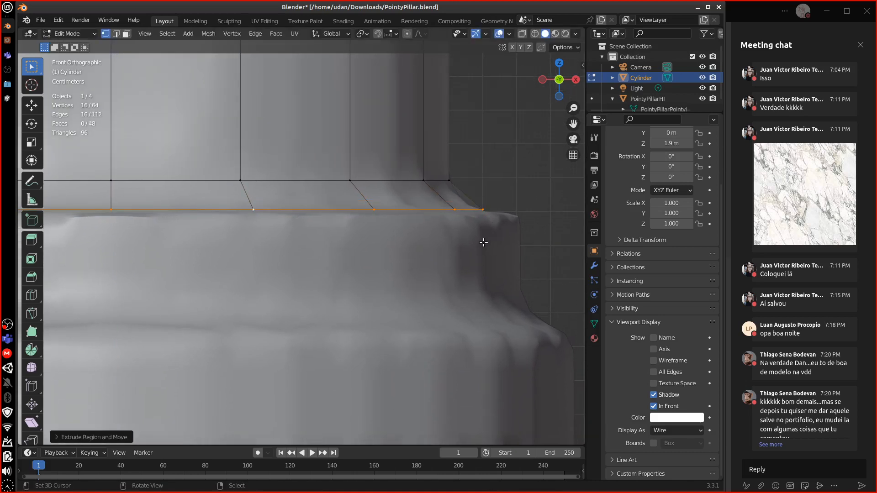
key("s")
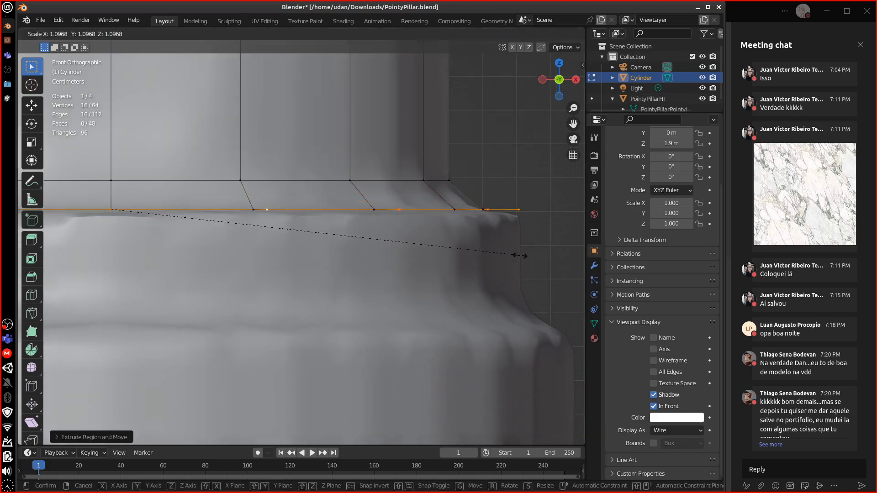
left_click(521, 249)
middle_click_drag(521, 249, 533, 230, "shift")
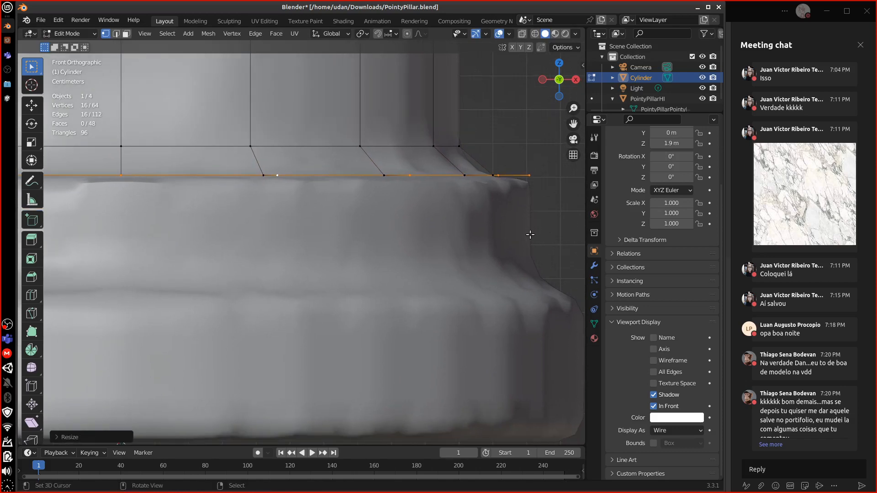
- Extrude the rim loop about 0.23 m straight down along Z to form the side of the base's upper step
scroll(530, 234, "down", 5)
middle_click_drag(512, 275, 484, 281)
key("KP_1")
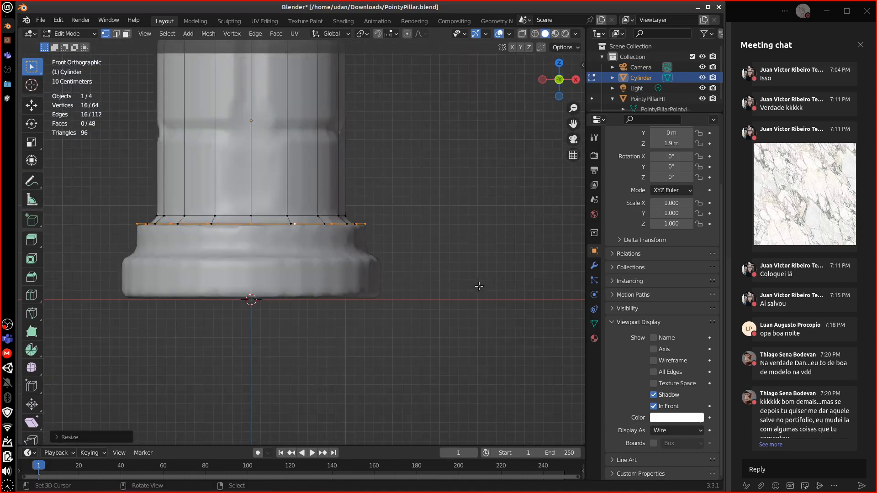
scroll(402, 237, "up", 4)
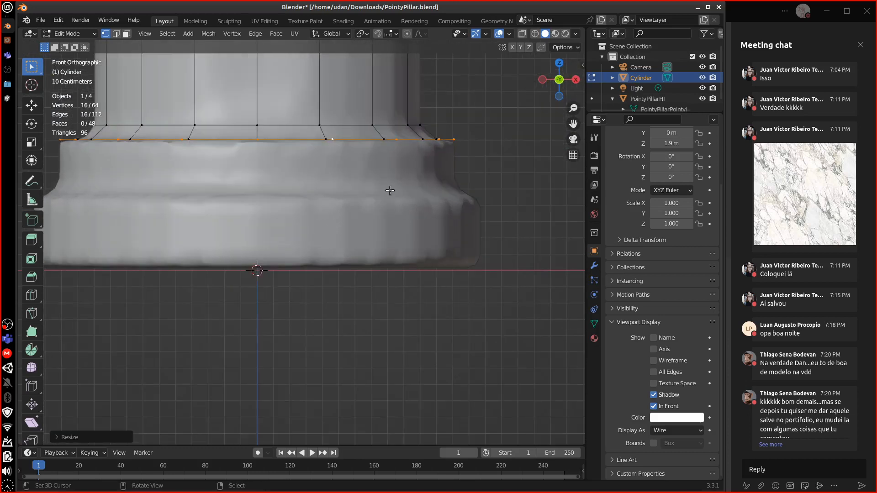
middle_click_drag(390, 190, 457, 207, "shift")
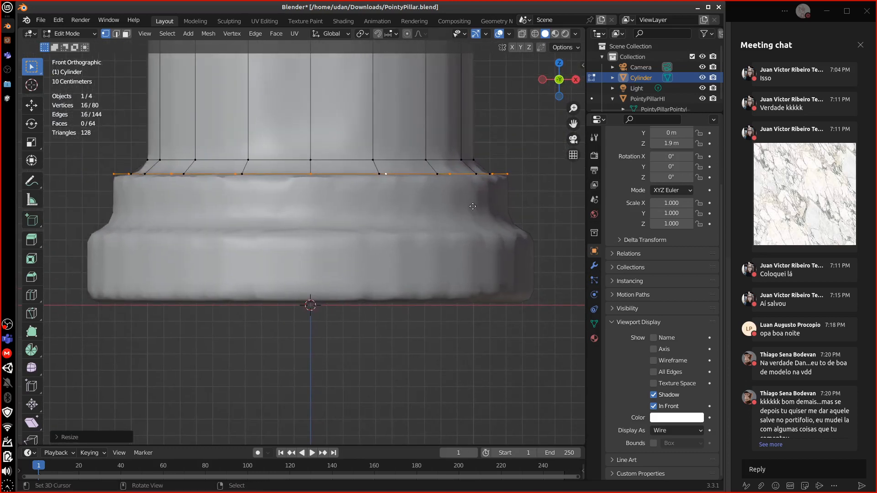
key("e")
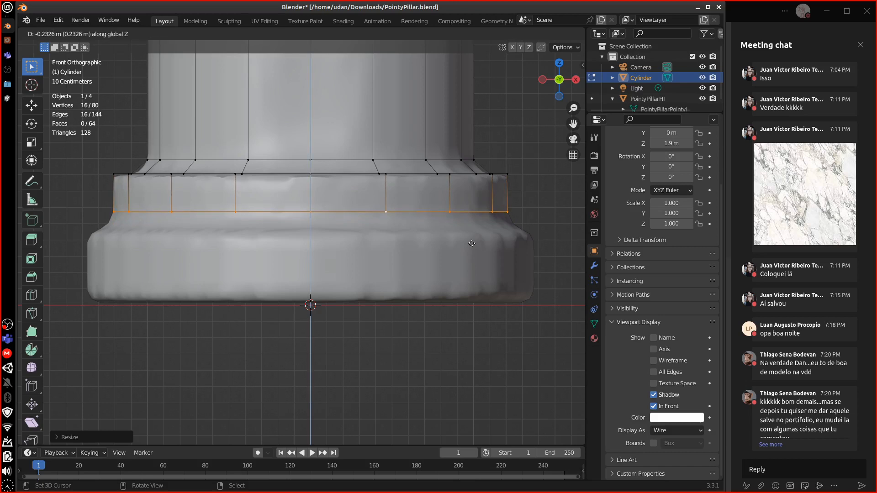
left_click(475, 241)
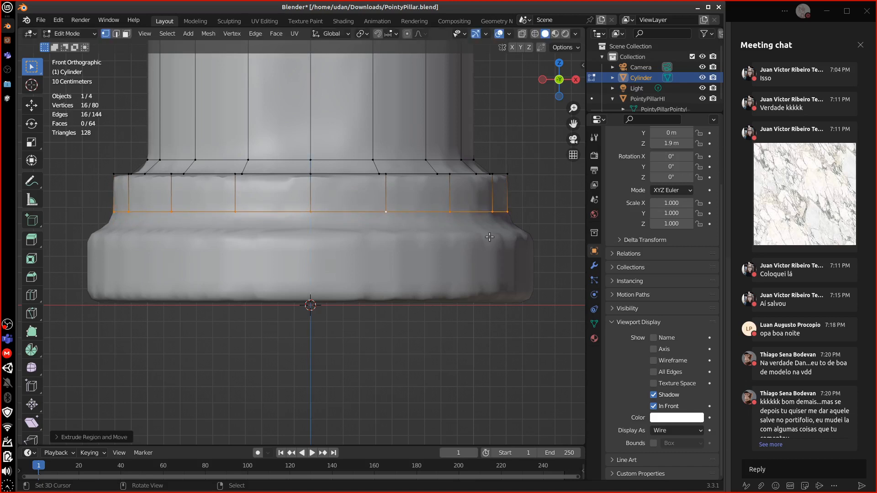
- Extrude the lowest loop slightly downward and scale it by about 1.03 to follow the base's outward curve
key("e")
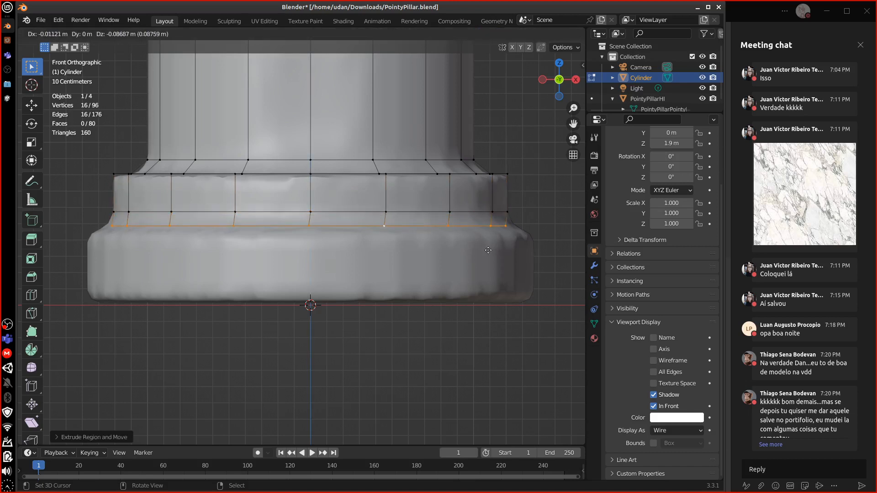
left_click(487, 247)
key("s")
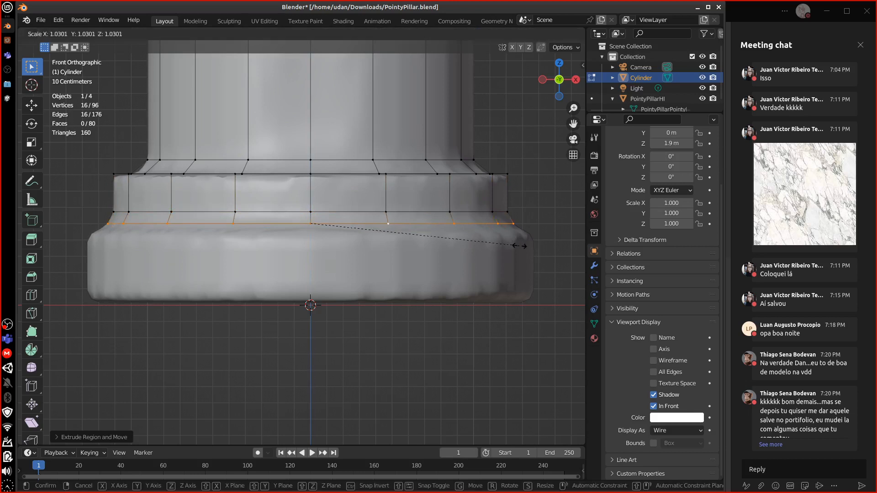
left_click(520, 238)
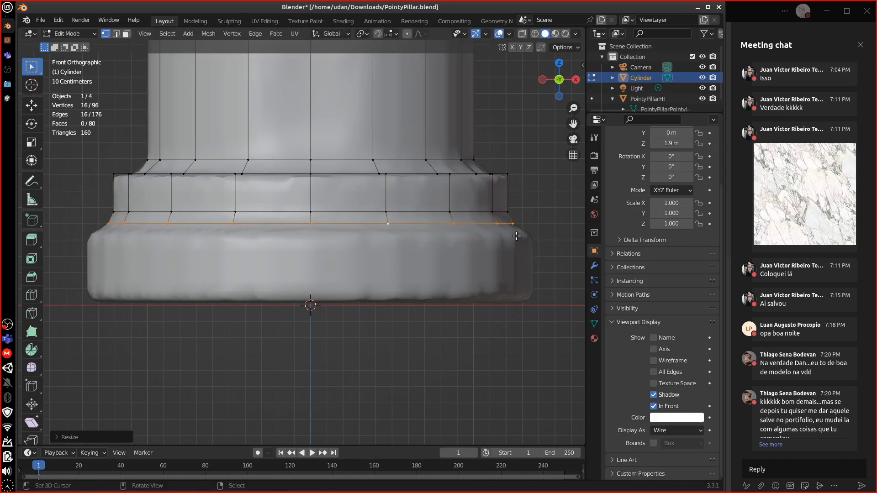
- Extrude another ring about 0.07 m down and scale it by about 1.09 to the rim of the base's lower step
key("e")
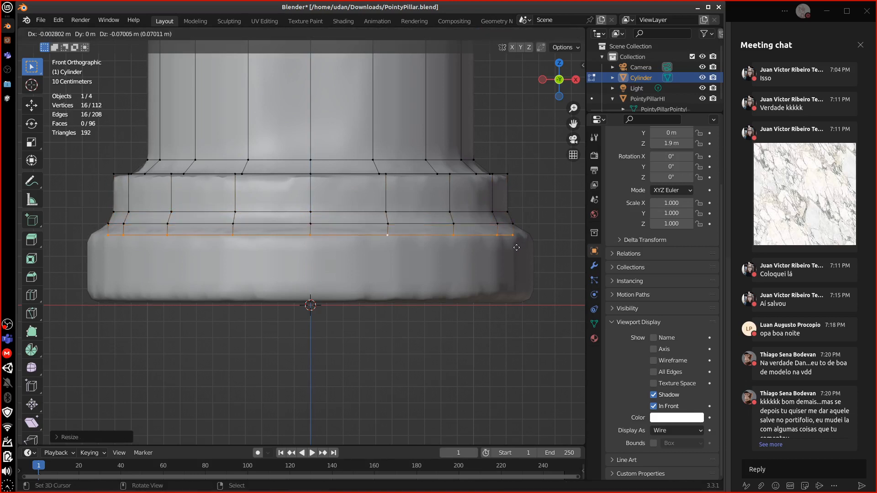
left_click(520, 248)
key("s")
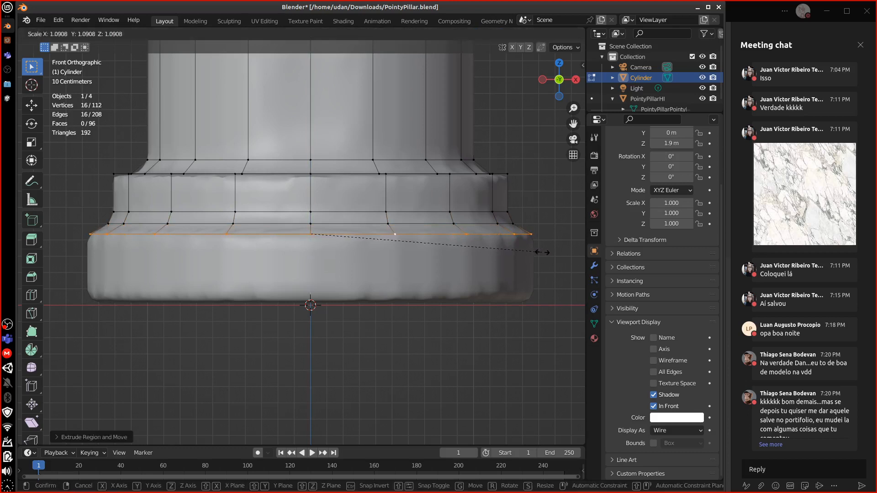
left_click(542, 252)
middle_click_drag(506, 256, 504, 224, "shift")
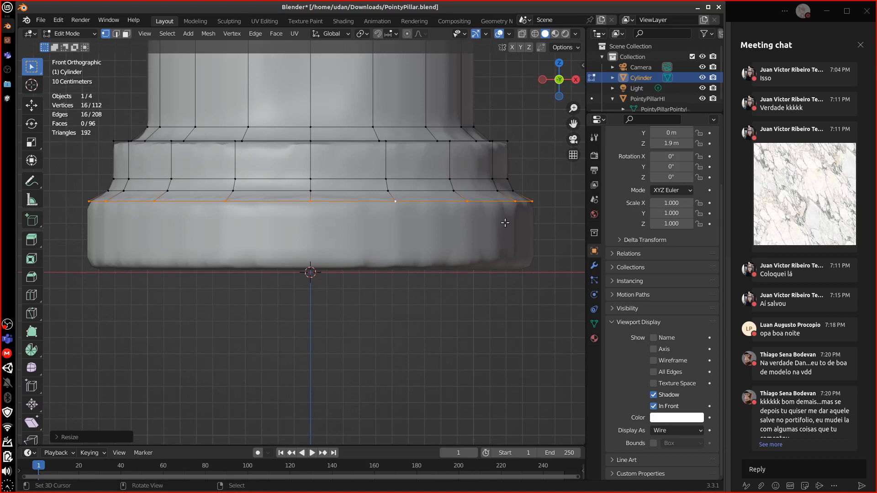
- Extrude the lowest ring about 0.4 m straight down along Z to form the side of the base's lower step
key("e")
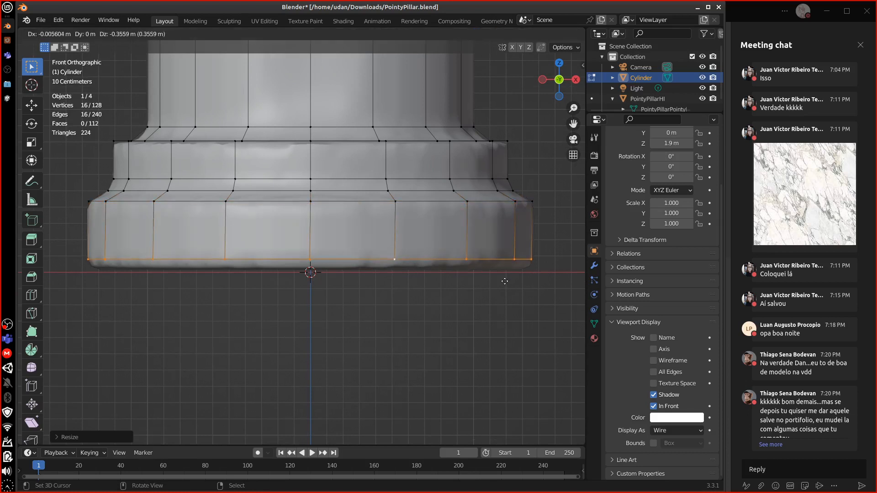
key("z")
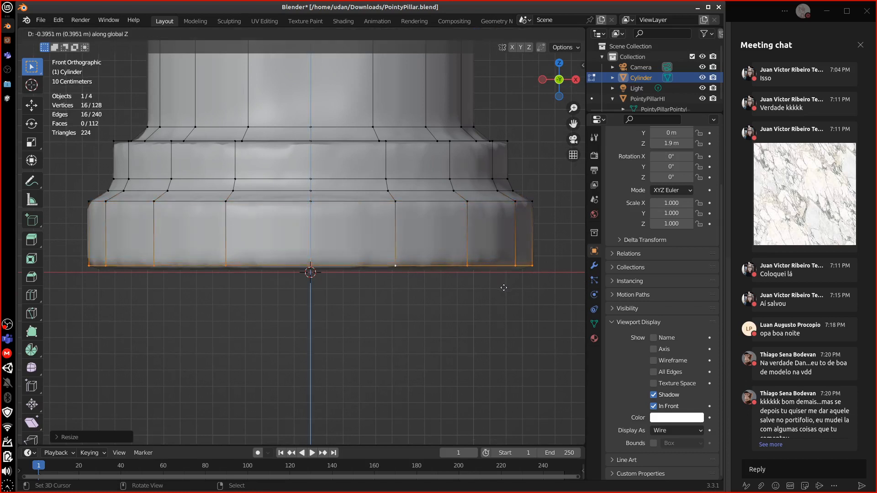
left_click(502, 287)
- Extrude the bottom loop in place and merge the new vertices at center to close the base's underside
key("e")
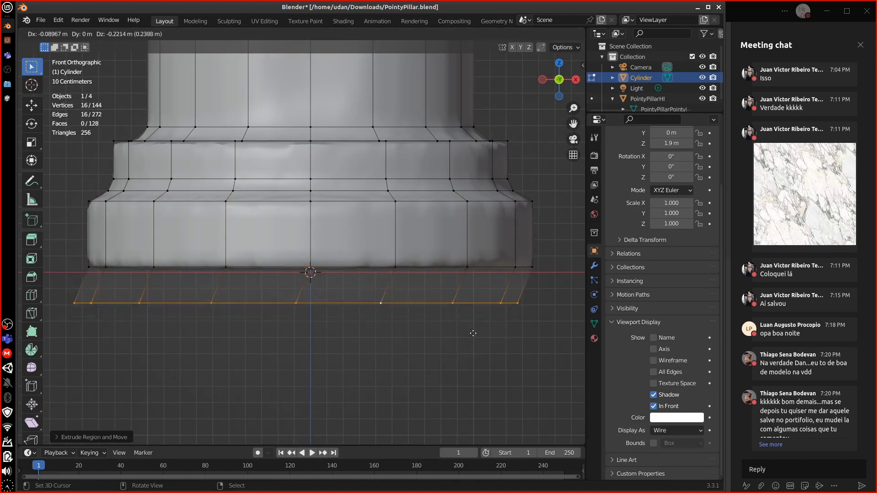
right_click(483, 344)
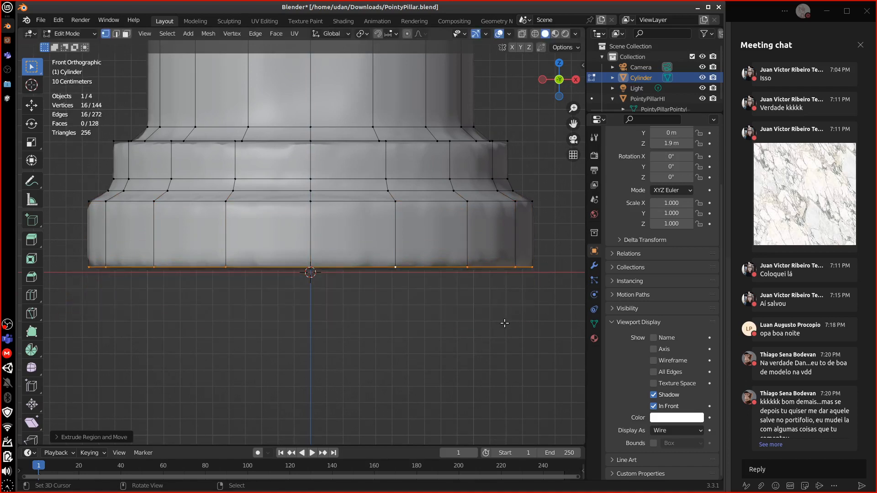
key("m")
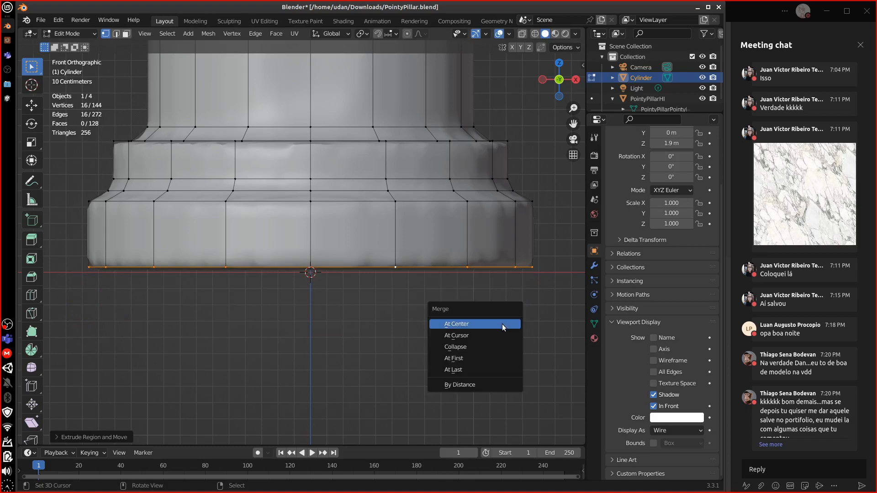
left_click(502, 327)
mouse_move(502, 327)
middle_mouse_down()
mouse_move(495, 310)
mouse_move(489, 323)
middle_mouse_up()
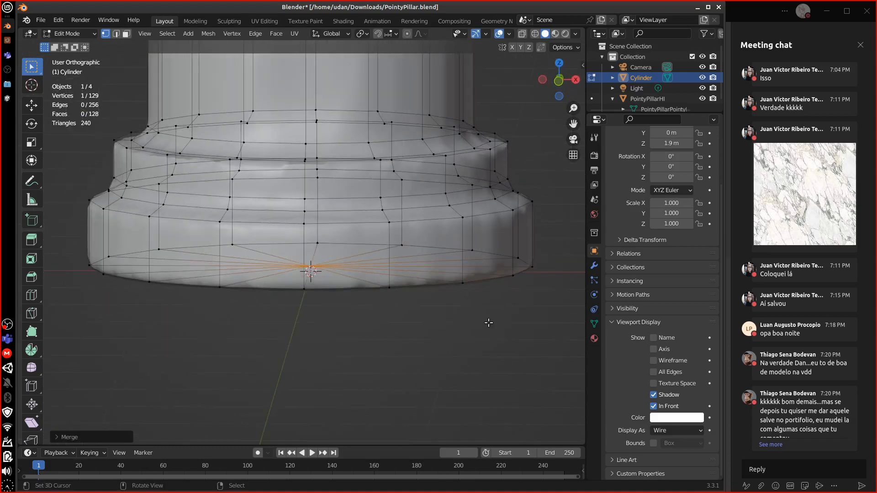
- Add two edge loops around the shaft and slide them to the upper and lower borders of the middle groove
key("KP_1")
scroll(495, 297, "up", 7)
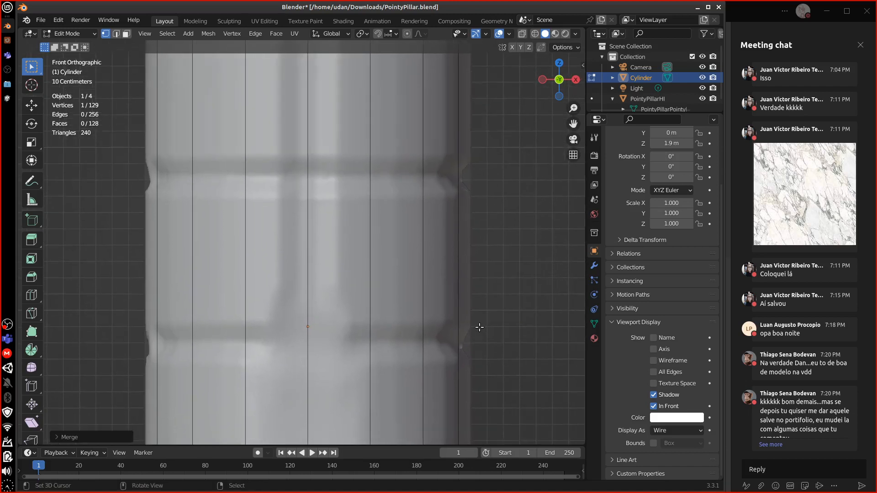
key("ctrl+r")
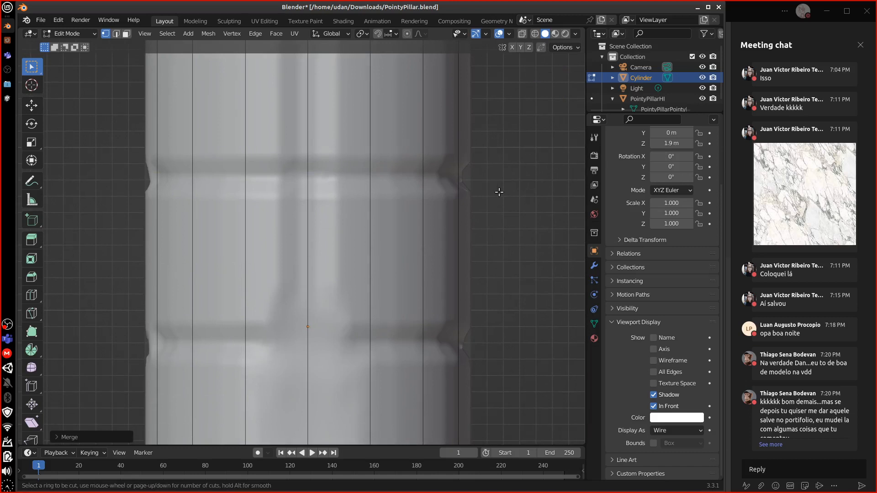
left_click(498, 192)
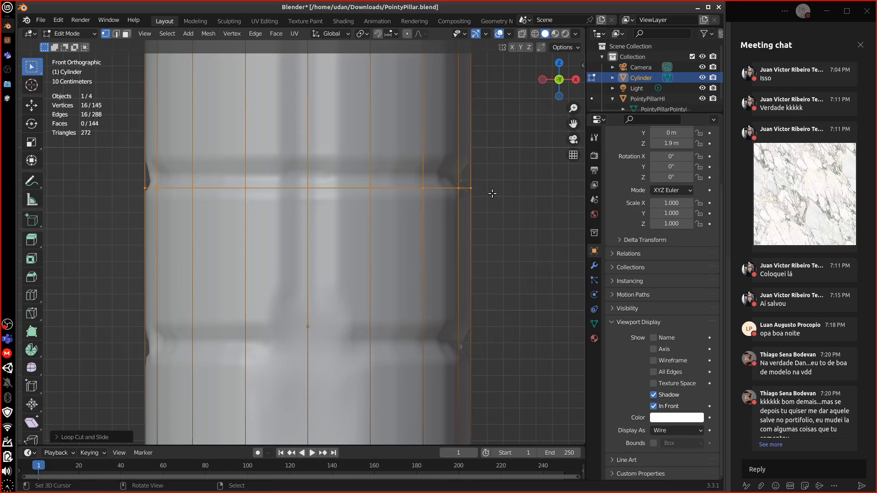
key("ctrl+r")
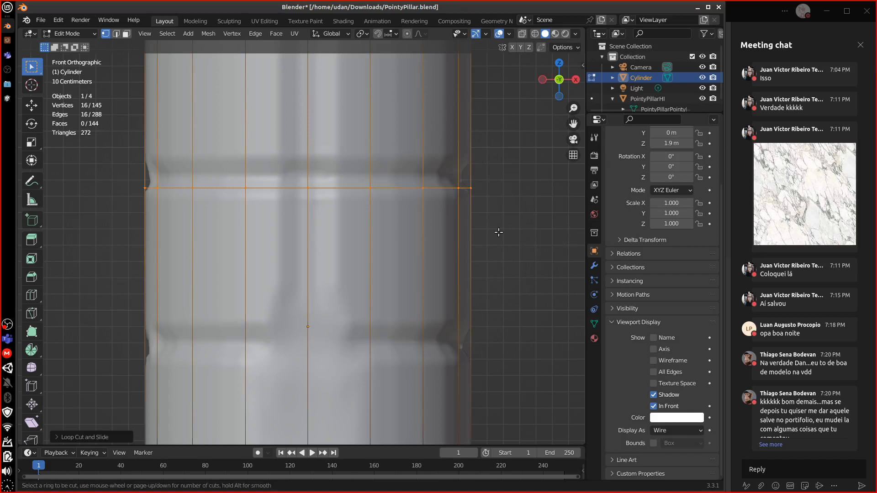
left_click(445, 339)
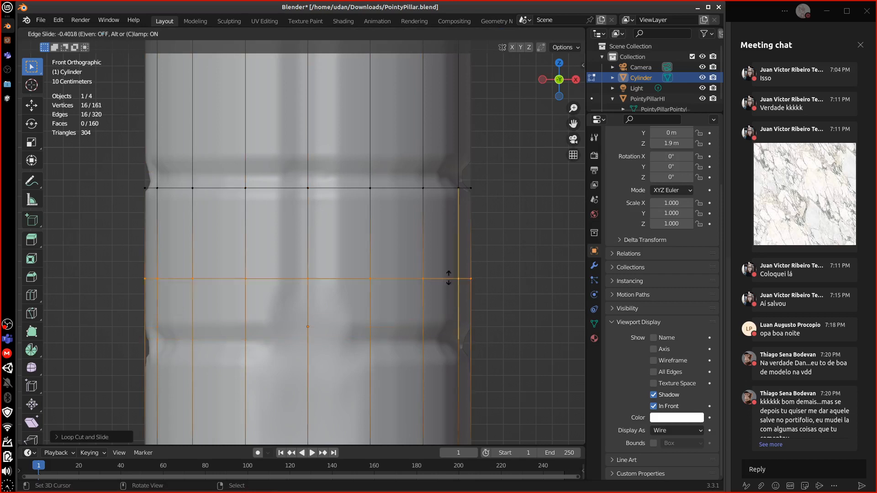
left_click(450, 196)
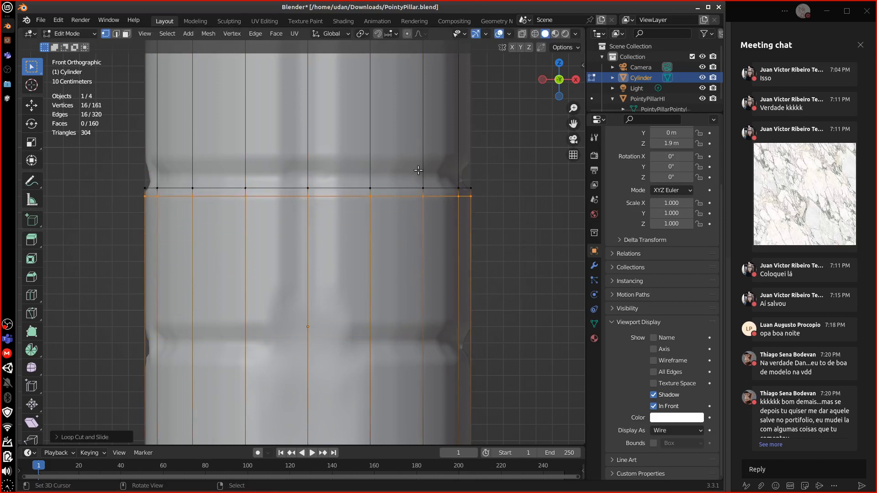
left_click(402, 186, "alt")
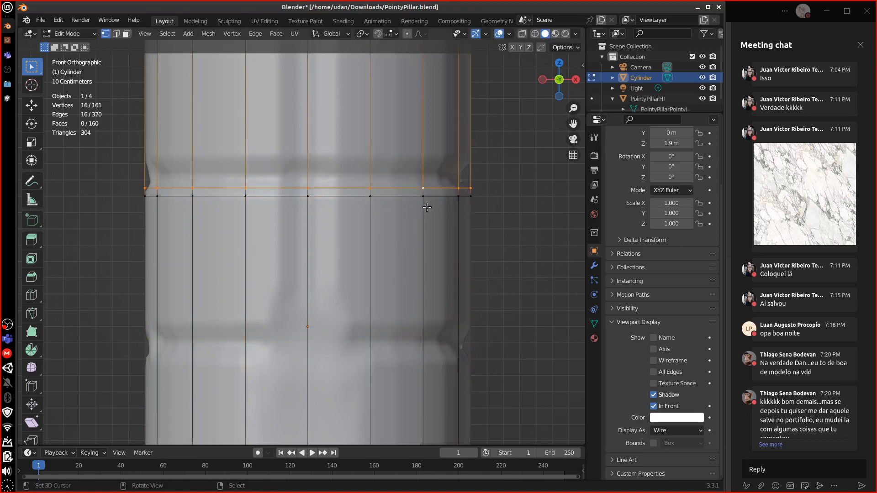
key("g")
key("g")
left_click(427, 192)
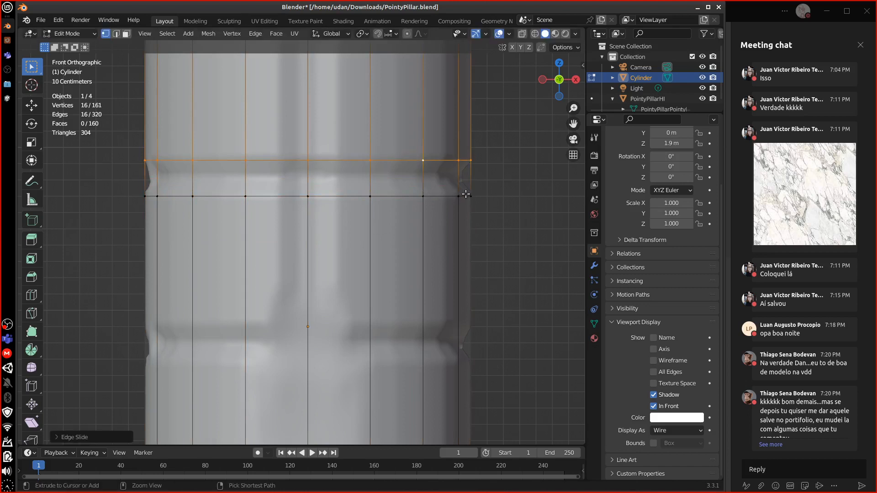
- Cut a centered edge loop within the middle groove and scale it inward to about 0.98
key("ctrl+r")
left_click(484, 184)
right_click(489, 183)
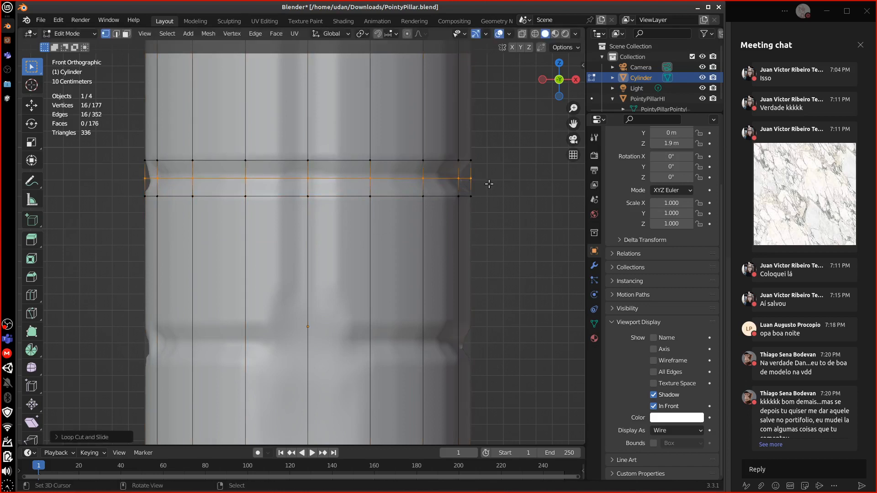
key("s")
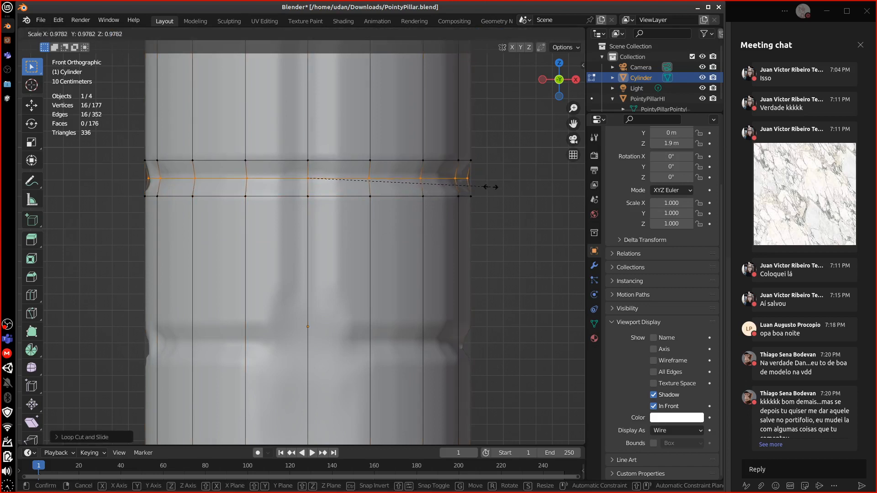
left_click(489, 186)
- Add edge loops along the upper and lower borders of the shaft's lower groove
scroll(487, 246, "down", 3, "ctrl")
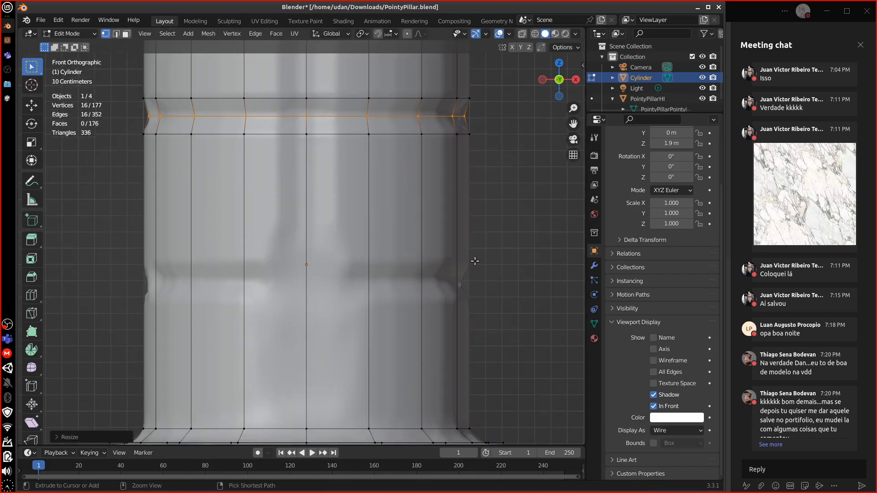
key("ctrl+r")
left_click(477, 247)
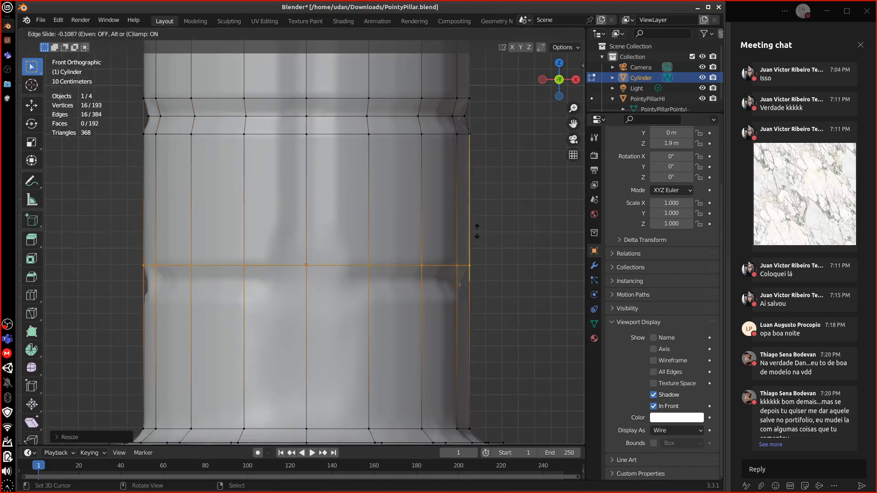
left_click(477, 228)
key("ctrl+r")
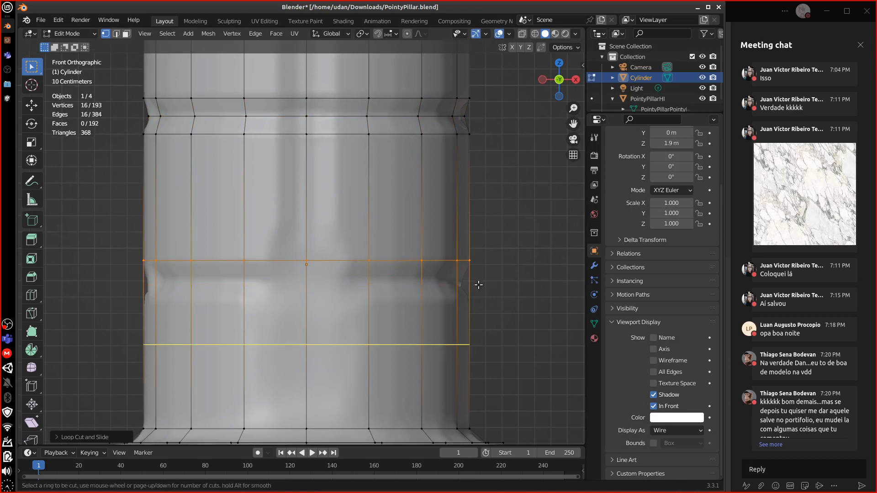
left_click(479, 286)
left_click(477, 244)
- Cut an edge loop midway within the lower groove and scale it slightly inward to follow the indentation
key("ctrl+r")
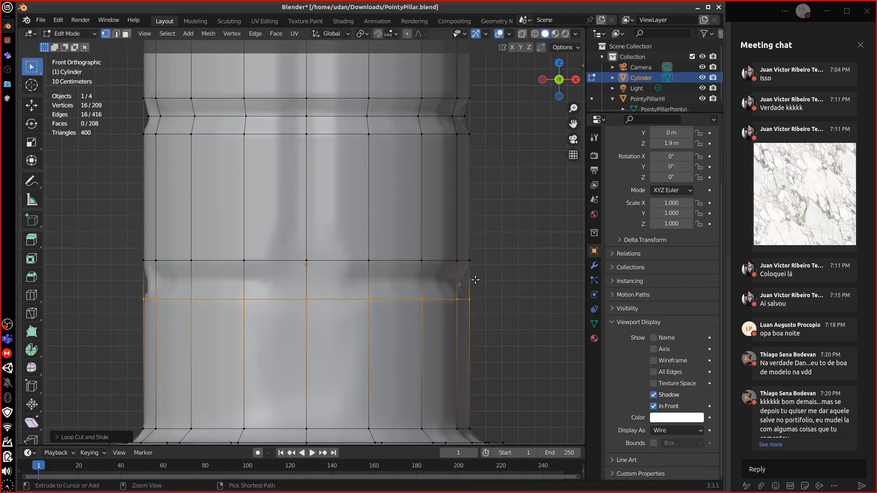
left_click(476, 280)
left_click(476, 280)
key("s")
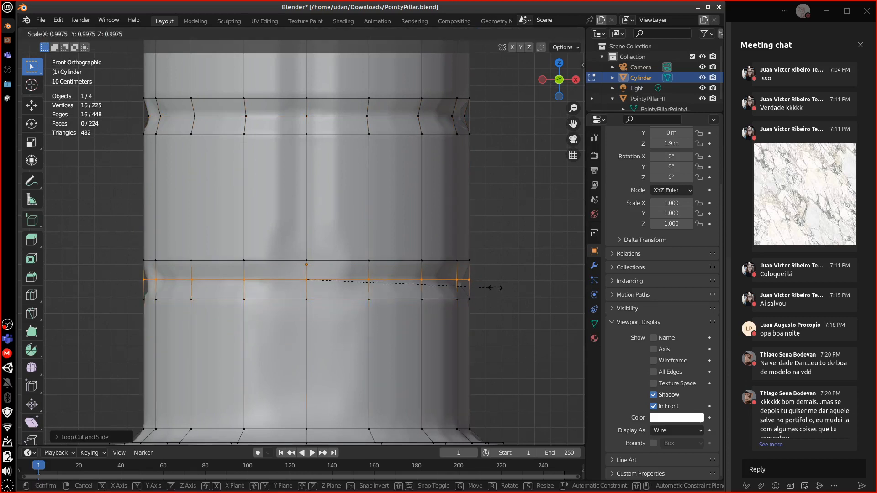
left_click(490, 287)
- Add edge loops along the upper and lower borders of the shaft's upper groove
middle_click_drag(486, 223, 501, 326, "shift")
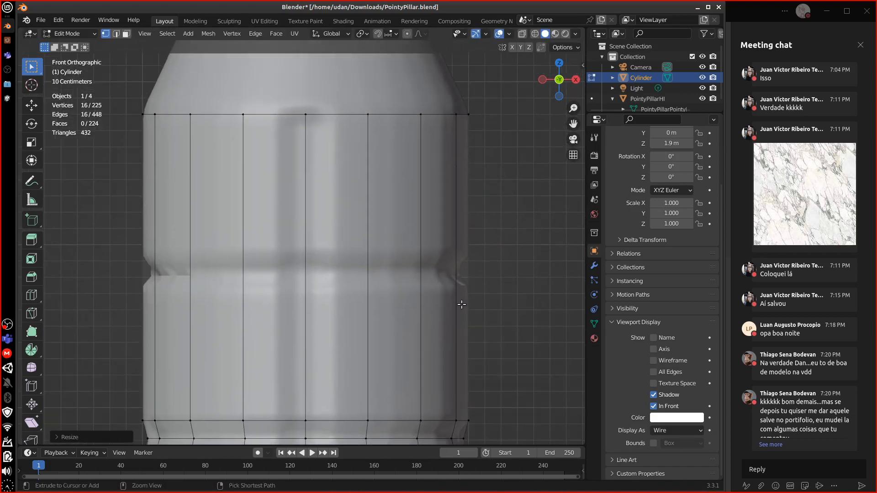
key("ctrl+r")
left_click(462, 303)
left_click(461, 293)
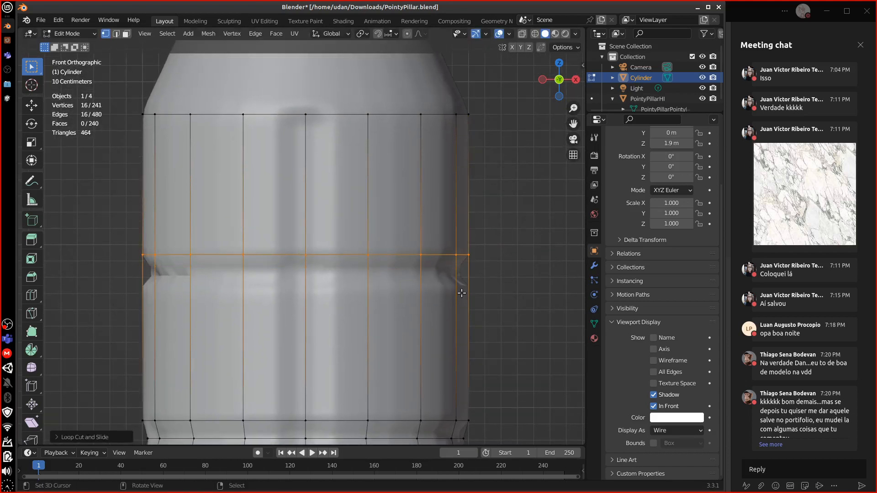
key("ctrl+r")
left_click(462, 293)
left_click(460, 293)
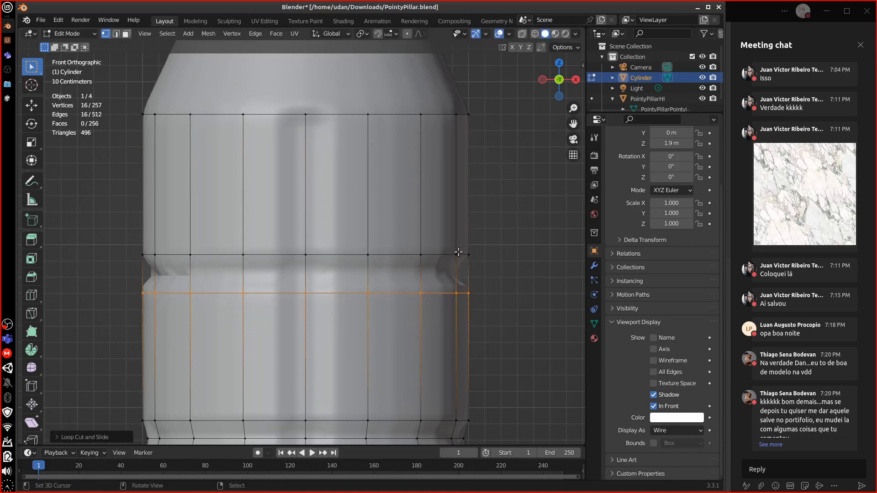
- Cut an edge loop midway within the upper groove and scale it inward to about 0.96
key("ctrl+r")
left_click(465, 276)
left_click(476, 273)
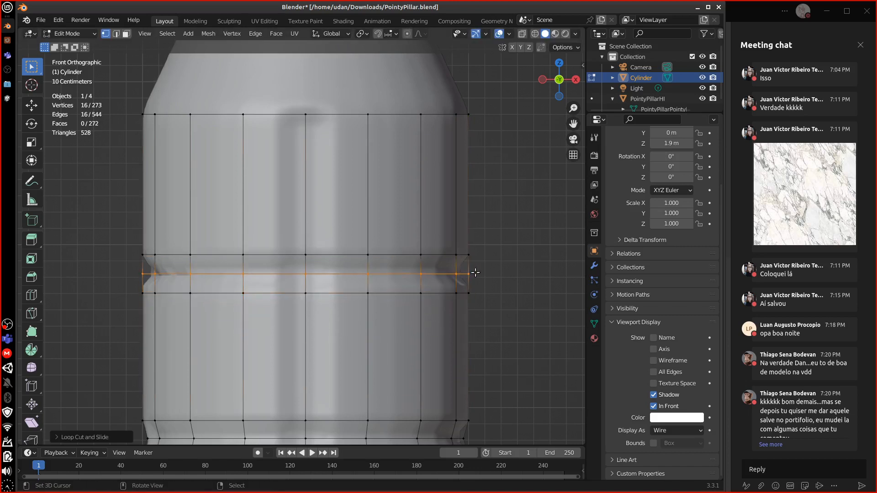
key("s")
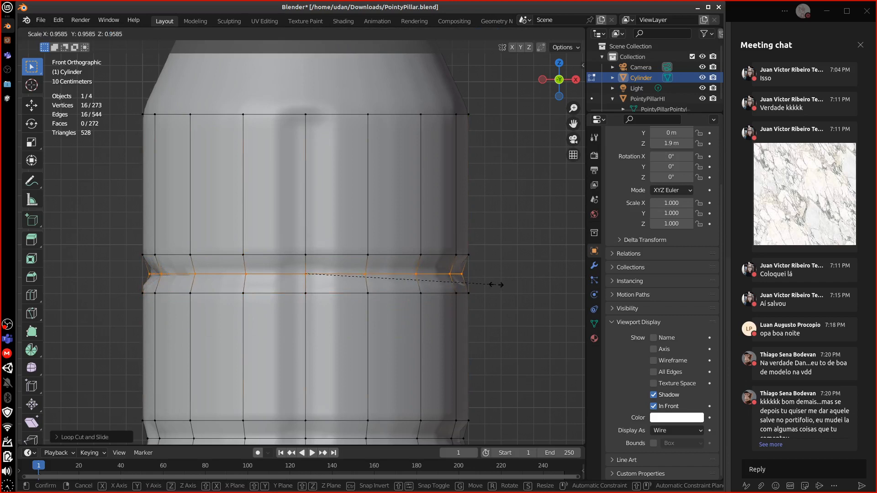
left_click(493, 282)
- Extrude the cylinder's top loop about 1.95 m straight up along Z to just below the cone's tip
middle_click_drag(410, 106, 407, 266, "shift")
left_click(407, 268, "alt")
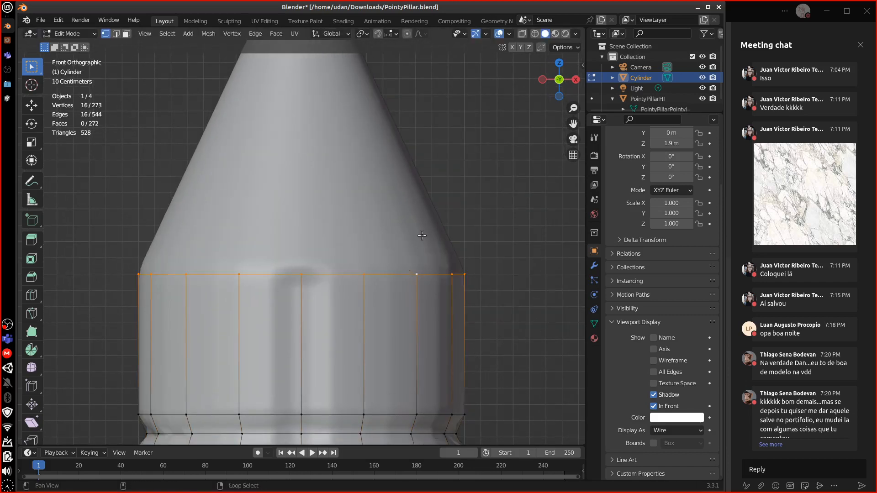
middle_click_drag(428, 233, 435, 343, "shift")
key("e")
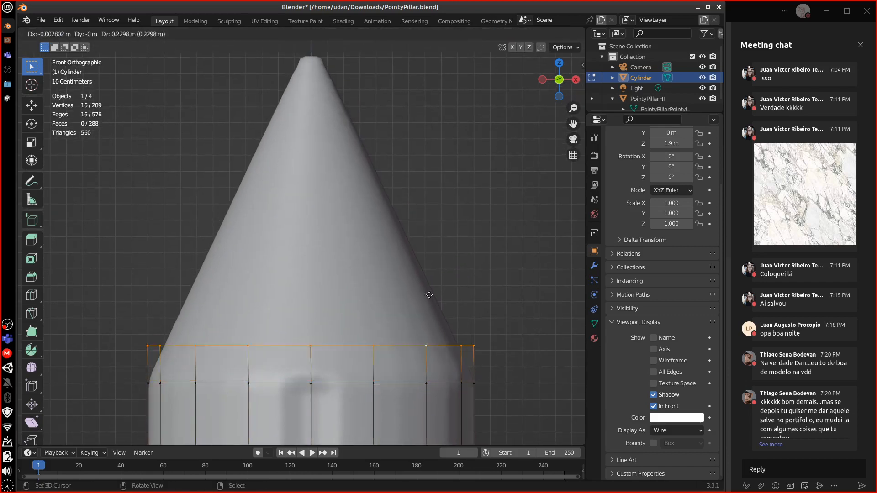
key("z")
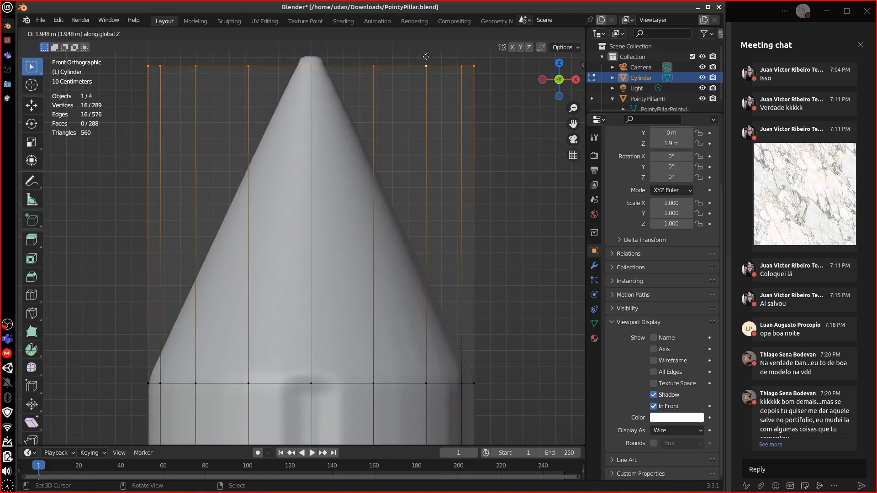
left_click(425, 52)
- Scale the extruded top loop down to about 0.09, then slightly further, to fit the cone's width near its tip
middle_click_drag(477, 105, 489, 194, "shift")
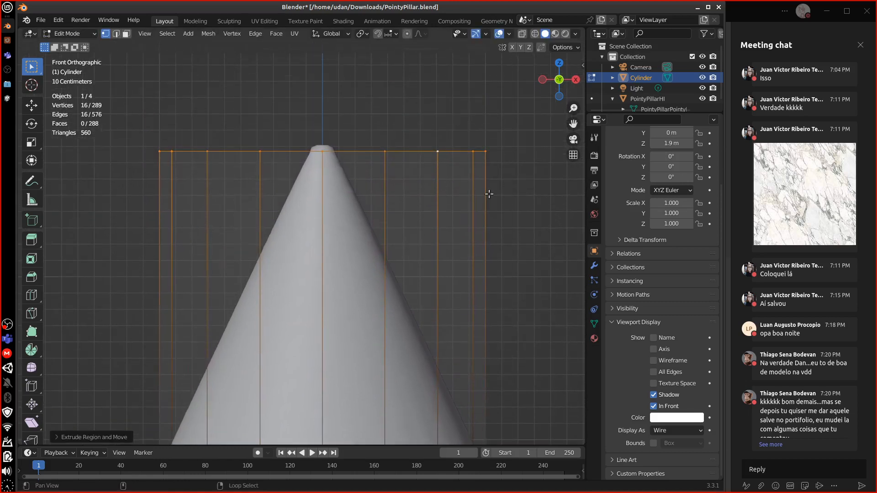
key("s")
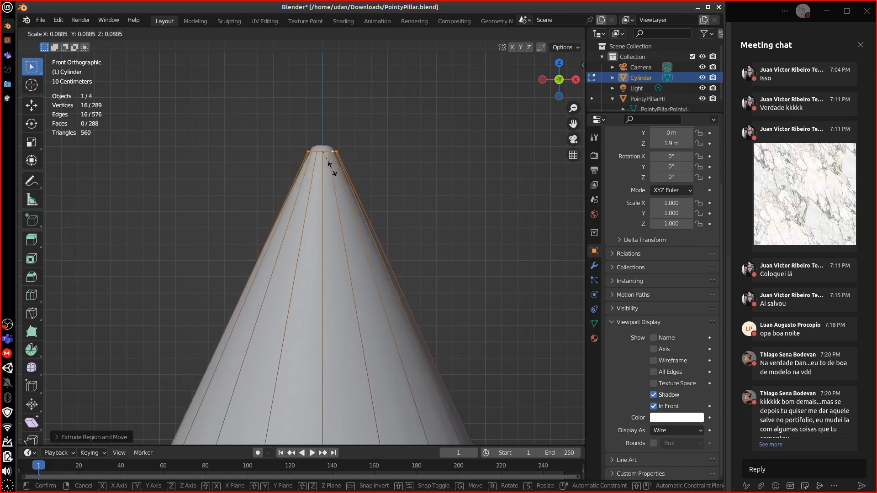
left_click(330, 165)
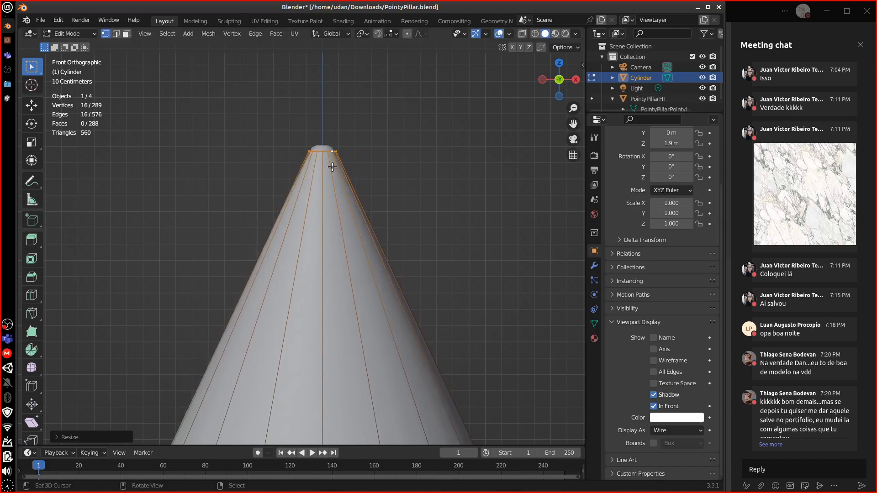
scroll(353, 235, "up", 5)
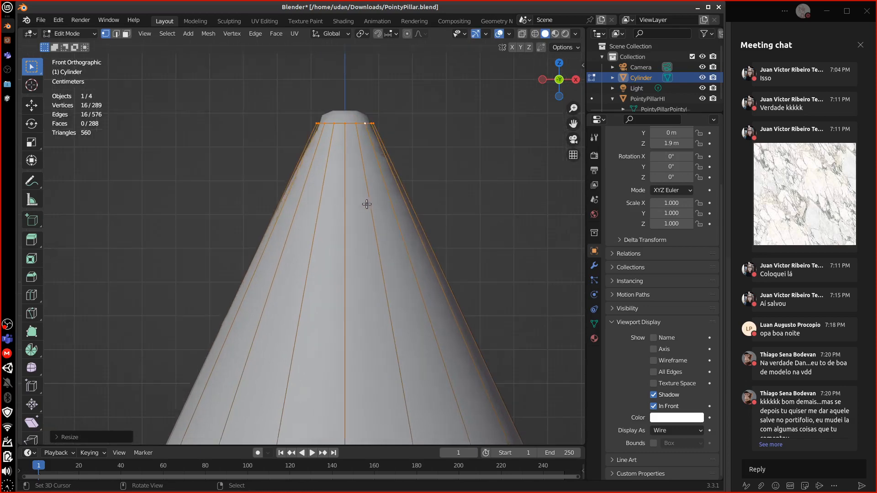
middle_click_drag(392, 140, 383, 251, "shift")
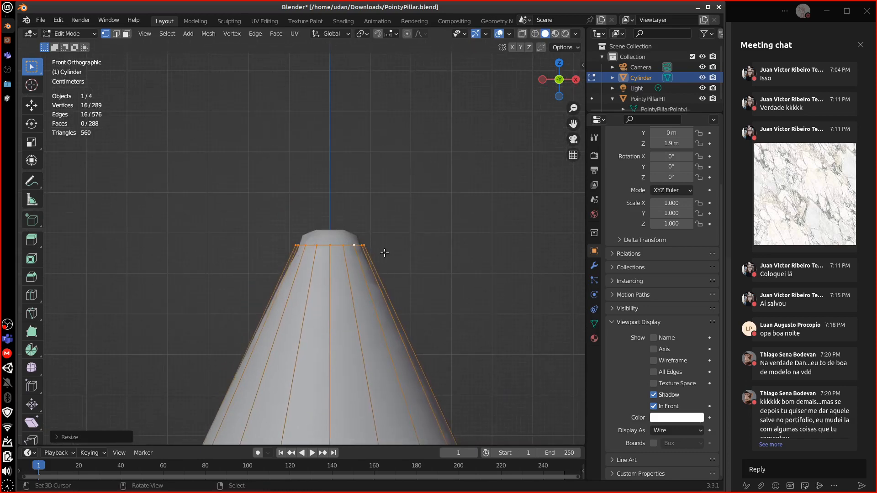
key("s")
left_click(378, 255)
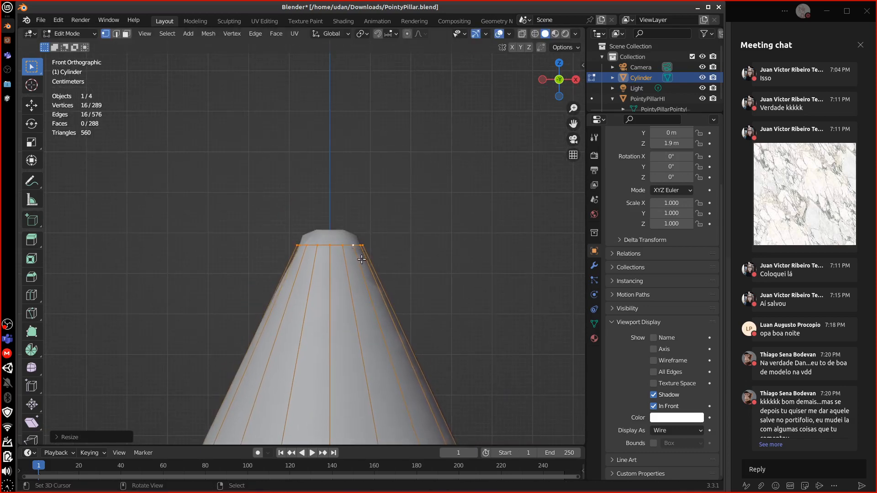
- Extrude the cylinder's top loop up to the height of the cone's tip and scale it inward
key("e")
left_click(361, 243)
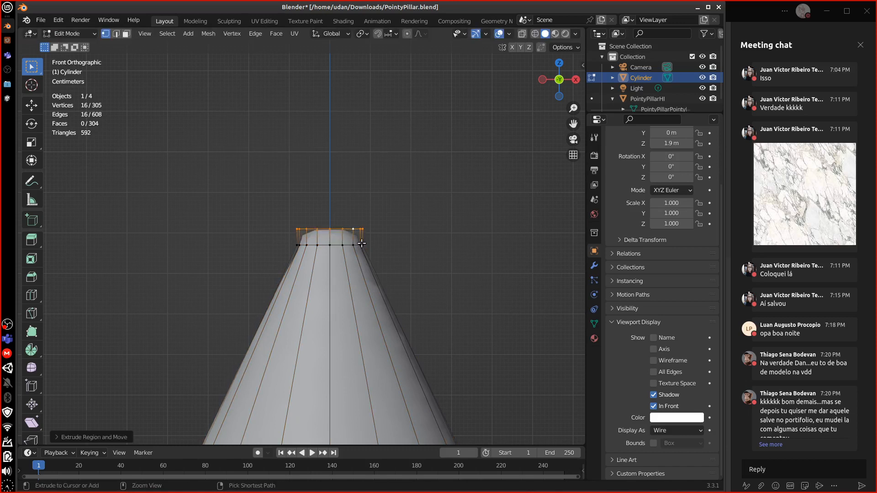
key("s")
left_click(367, 236)
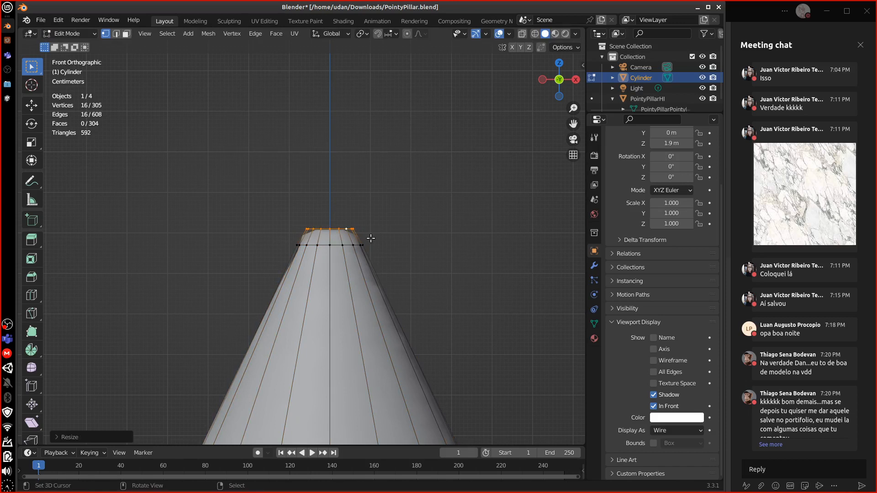
- Lower the extruded top loop slightly along Z and rescale it to match the rounded tip's width
key("g")
key("z")
left_click(374, 245)
key("s")
left_click(358, 245)
- Extrude the top loop about 0.017 m up along Z and merge its vertices at center to close the tip
key("e")
key("z")
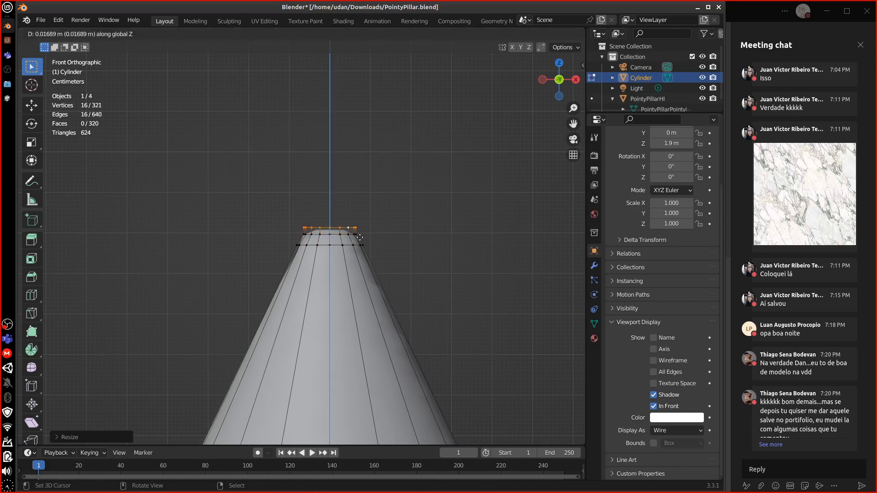
left_click(363, 239)
key("m")
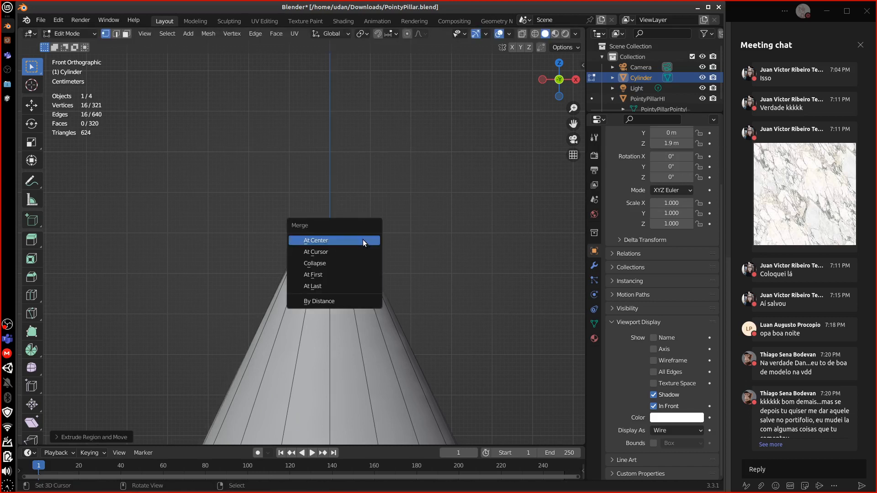
left_click(364, 238)
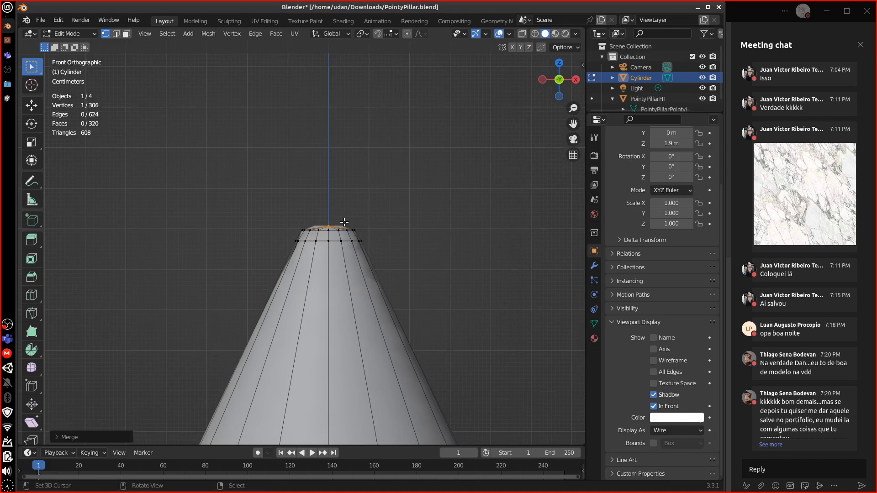
- Select the edge loop just below the tip vertex, scale it to about 0.68 and raise it slightly along Z
right_click(341, 231)
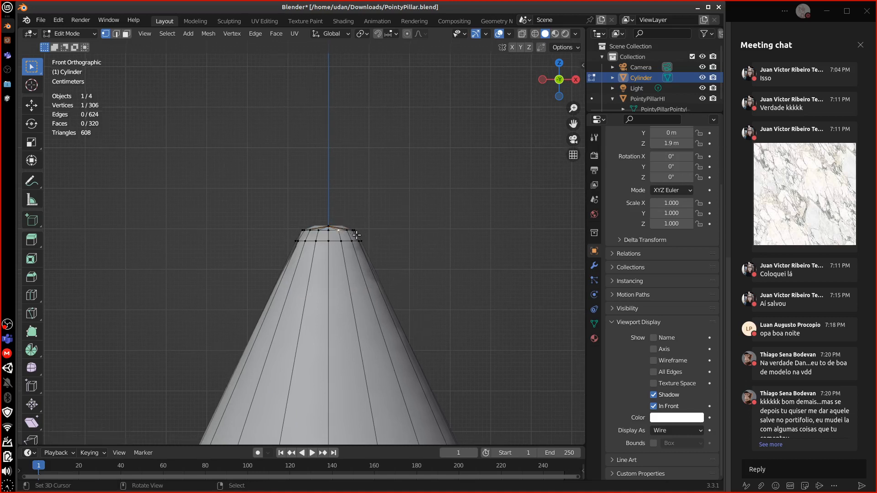
right_click(335, 231, "alt")
middle_click_drag(389, 259, 343, 220, "shift")
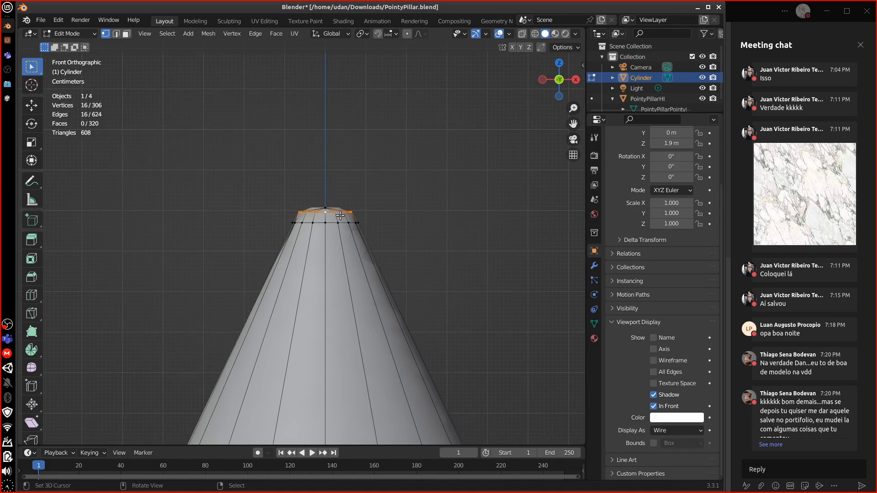
scroll(358, 235, "up", 5)
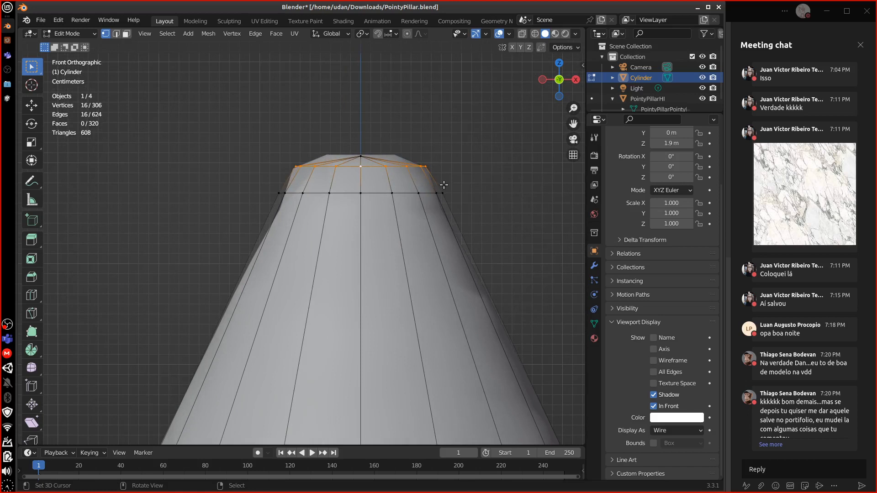
key("s")
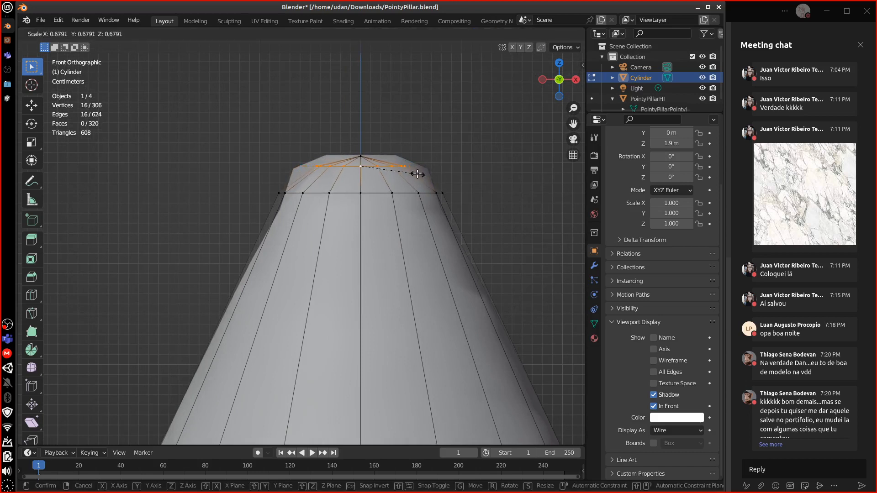
left_click(417, 174)
key("g")
key("z")
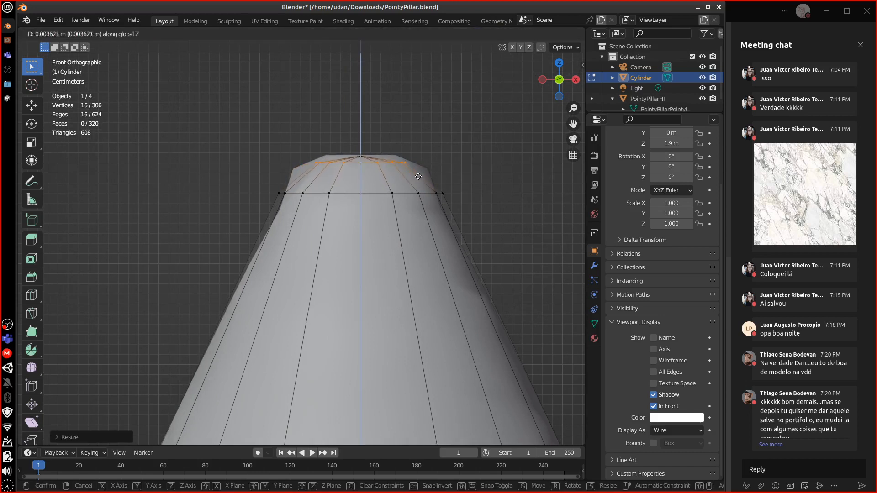
left_click(417, 175)
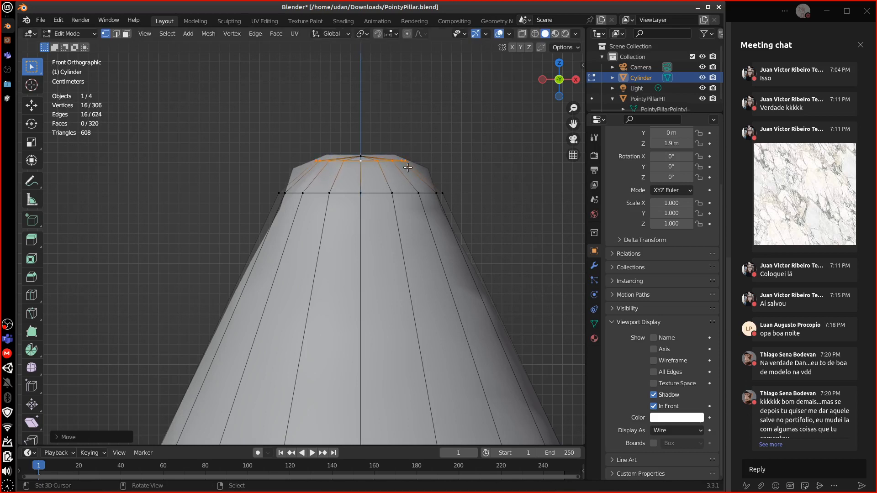
- Add the tip vertex to the selected loop and raise both about 0.004 m along Z
right_click(363, 152, "shift")
key("g")
key("z")
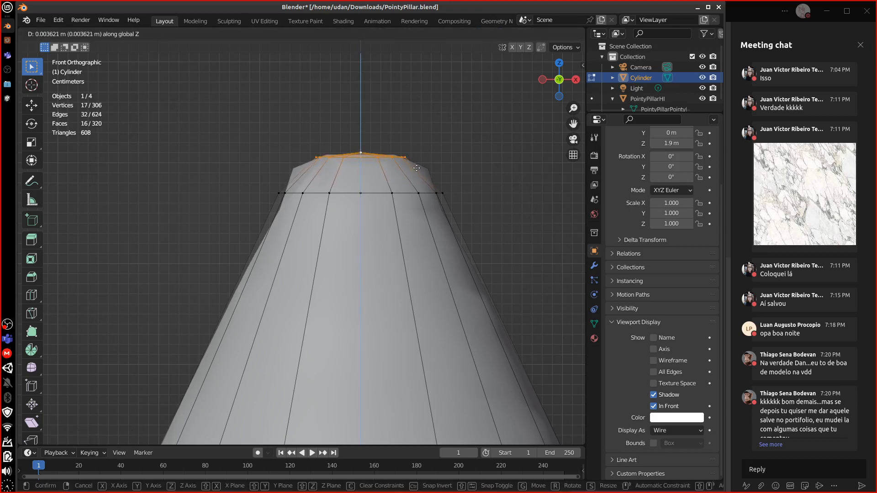
left_click(417, 168)
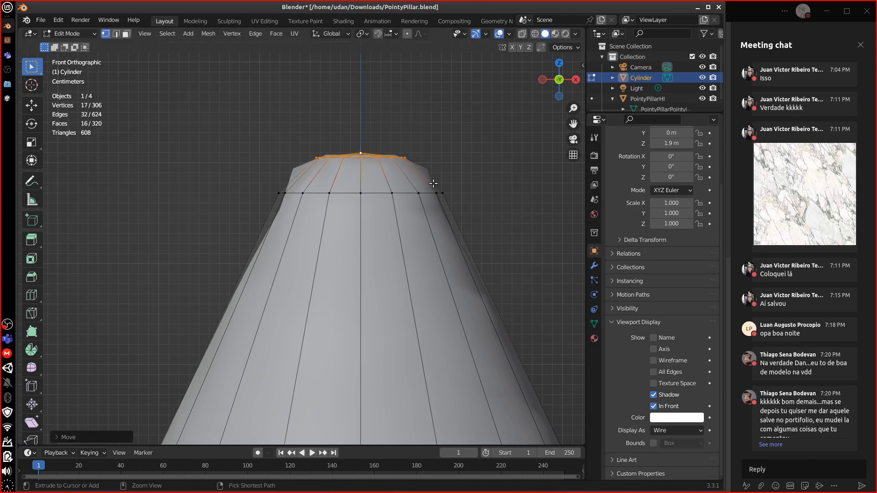
- Cut an edge loop midway across the rounded cap and scale it outward to the high-poly silhouette
key("ctrl+r")
left_click(432, 182)
left_click(434, 183)
key("s")
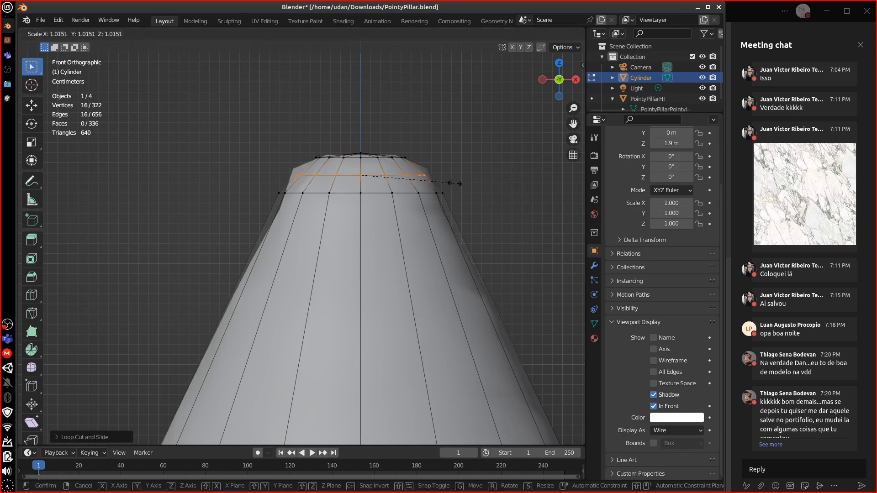
left_click(465, 183)
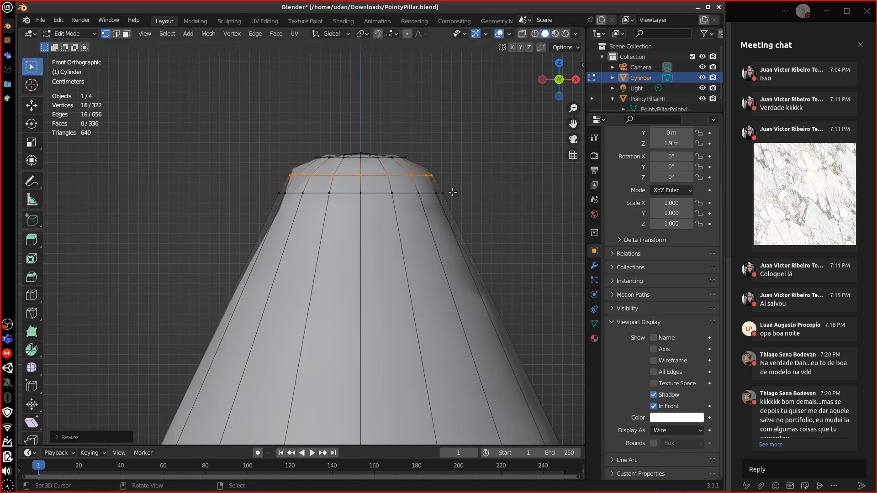
- Shift the cap's new middle loop along Z and scale it again to fit the tip's rounded edge
key("g")
key("z")
left_click(454, 186)
key("s")
left_click(463, 180)
- Return to Object Mode, compare the two meshes by toggling their visibility, and hide PointyPillarHI
scroll(473, 218, "down", 12)
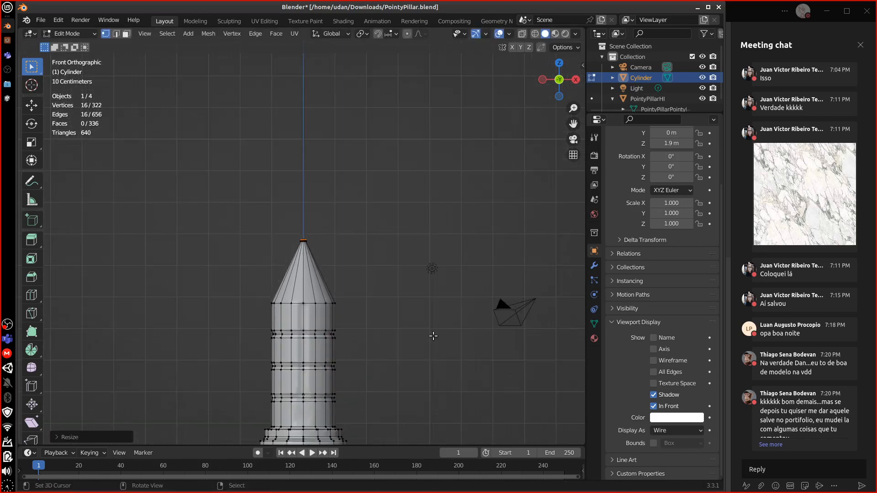
middle_click_drag(434, 336, 418, 282, "shift")
key("Tab")
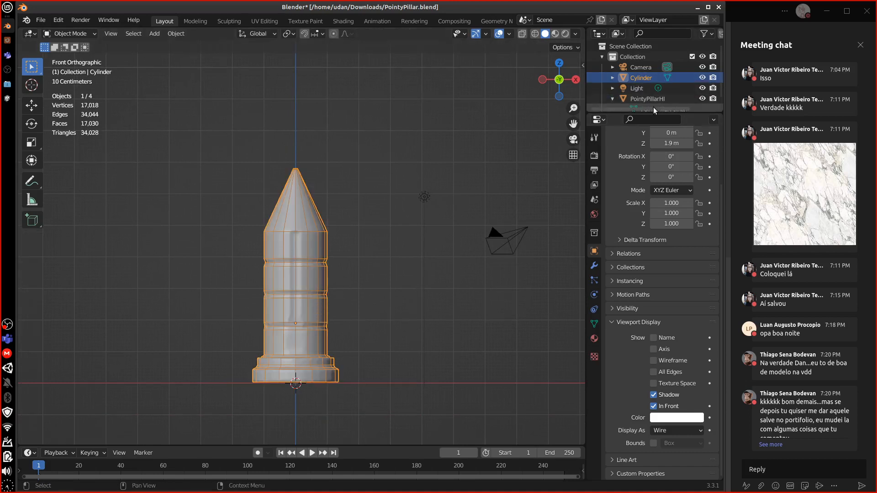
left_click(704, 78)
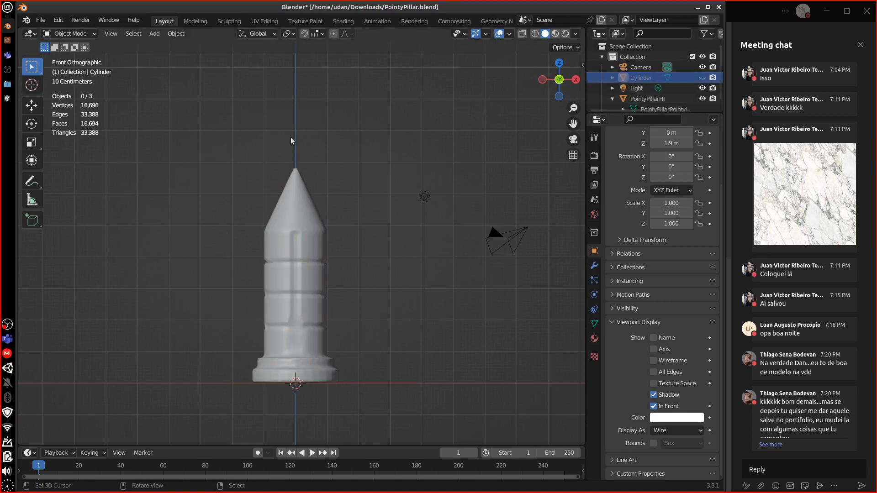
left_click(702, 78)
left_click(702, 99)
left_click(305, 254)
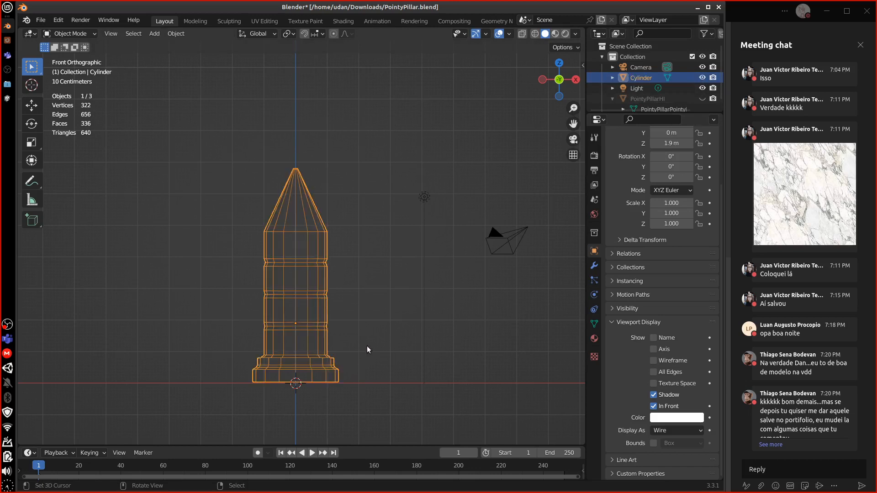
- Set the cylinder's viewport display to Textured and turn off In Front
key("Tab")
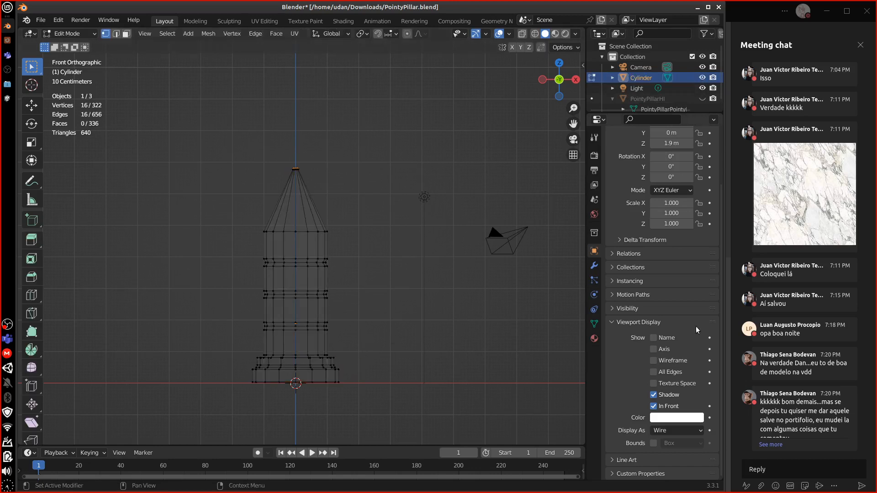
left_click(677, 434)
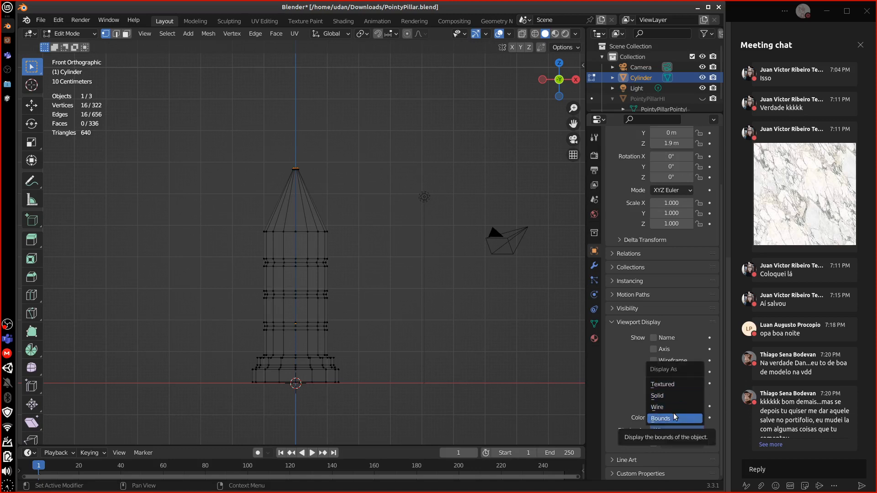
left_click(675, 385)
key("Tab")
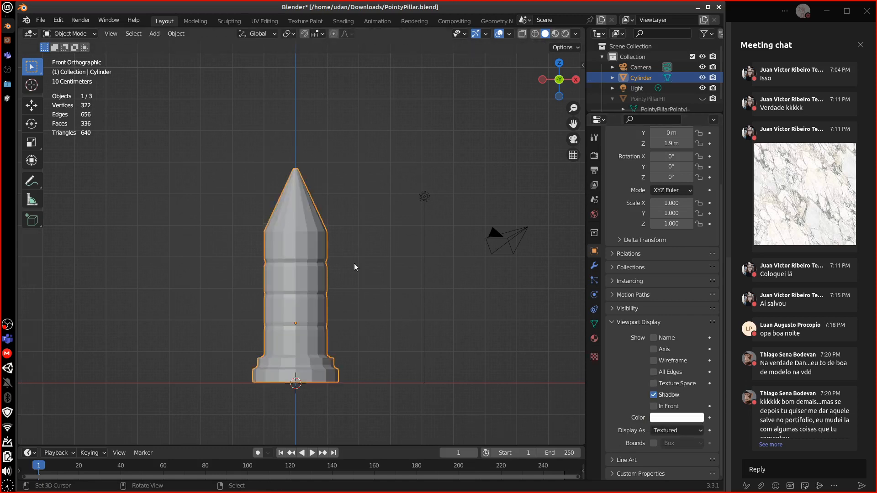
- Apply Shade Smooth to the low-poly cylinder
left_click(177, 33)
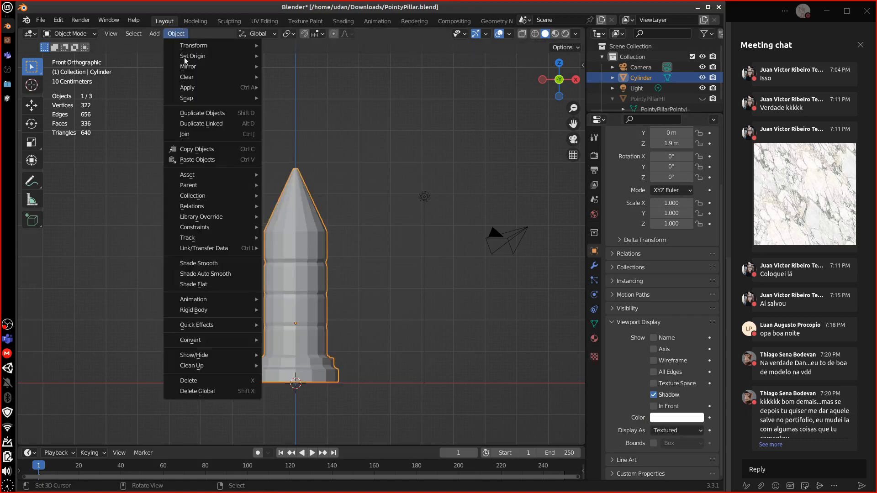
left_click(234, 264)
middle_click_drag(347, 333, 349, 242)
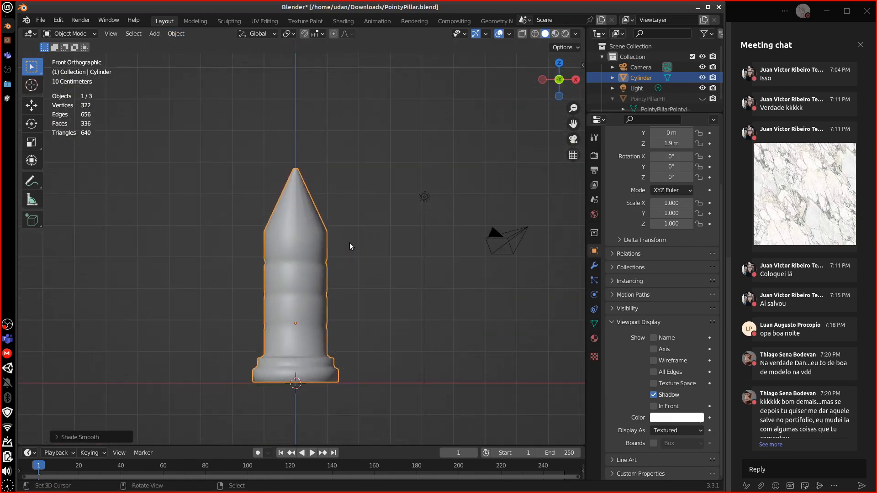
- Select all of the cylinder's vertices in Edit Mode and merge them by distance
scroll(342, 211, "up", 6)
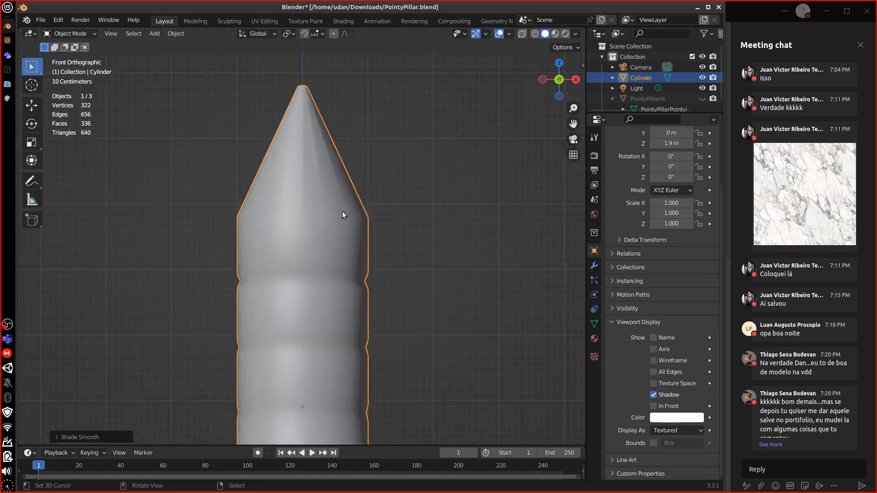
middle_click_drag(358, 131, 372, 288, "shift")
key("Tab")
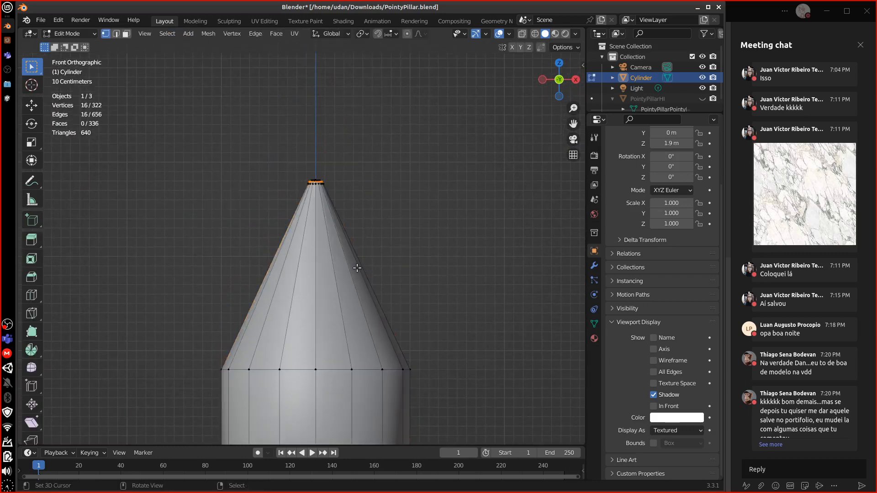
key("a")
key("m")
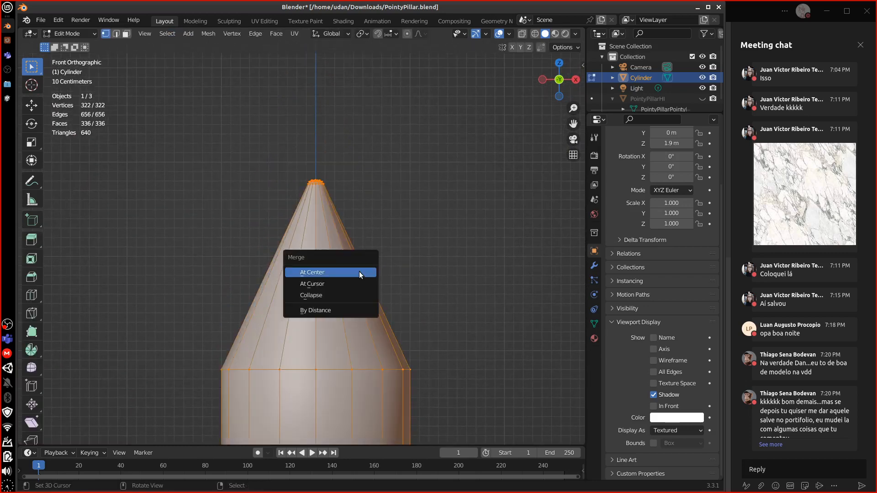
key("Down")
key("Down")
key("Down")
key("Return")
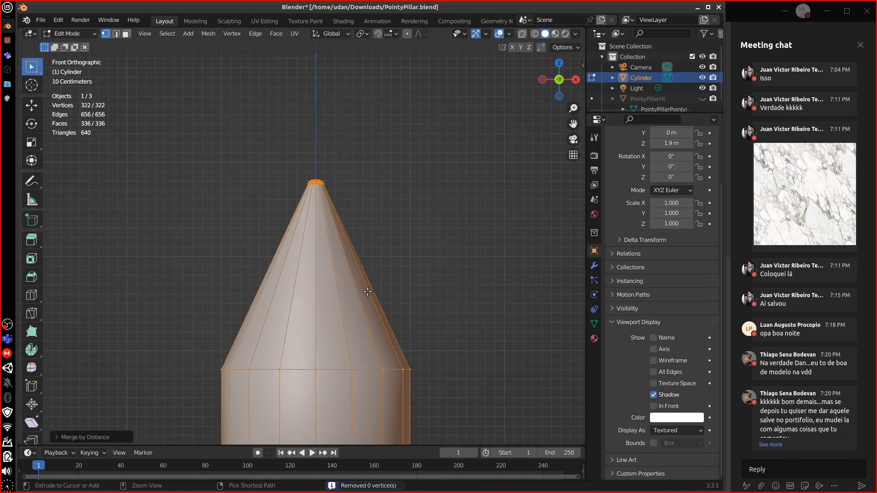
- Cut an edge loop around the cone and slide it to a little above mid-height
key("ctrl+r")
left_click(368, 290)
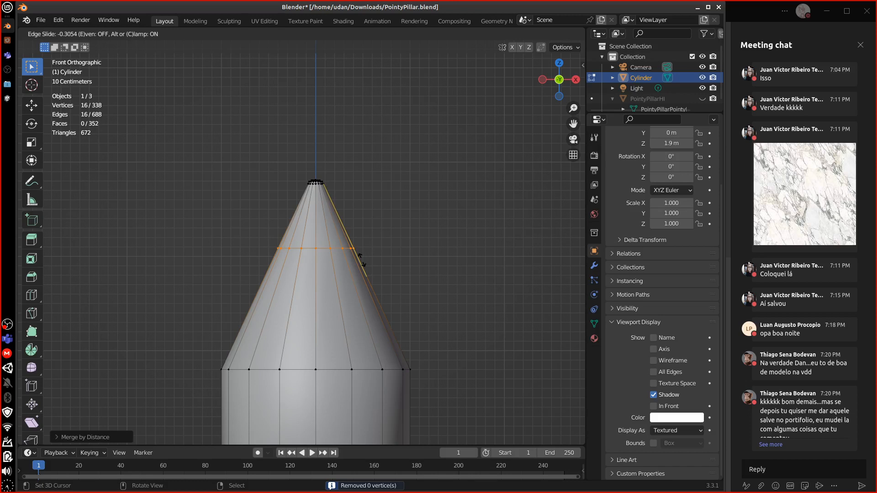
left_click(434, 269)
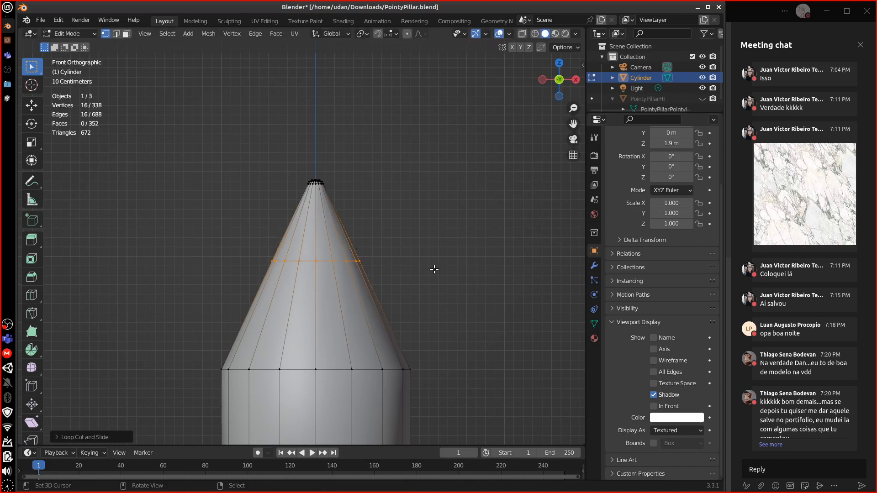
- From the right view, try sliding the cone's new edge loop higher toward the tip, and undo the slide
key("KP_3")
key("Tab")
key("Tab")
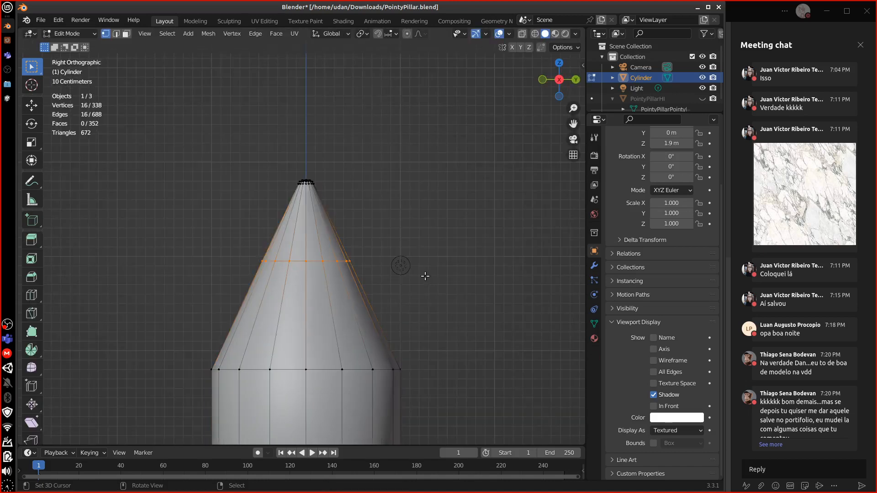
key("g")
key("g")
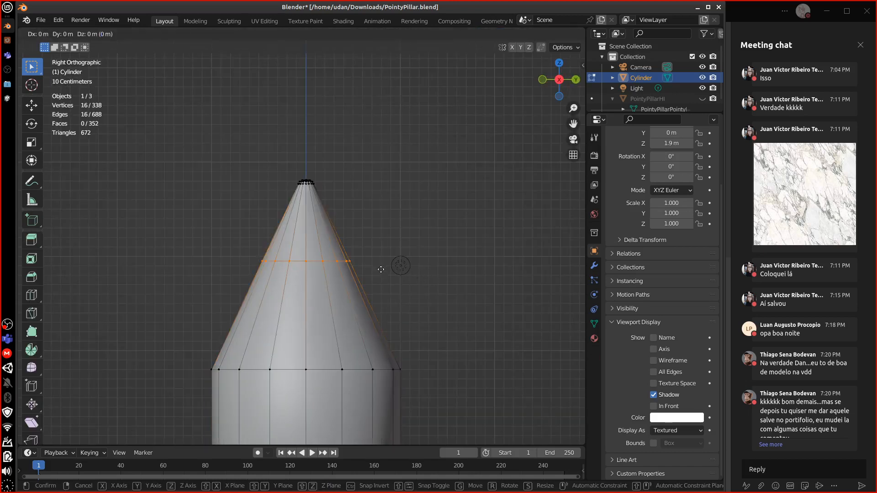
left_click(376, 241)
key("Tab")
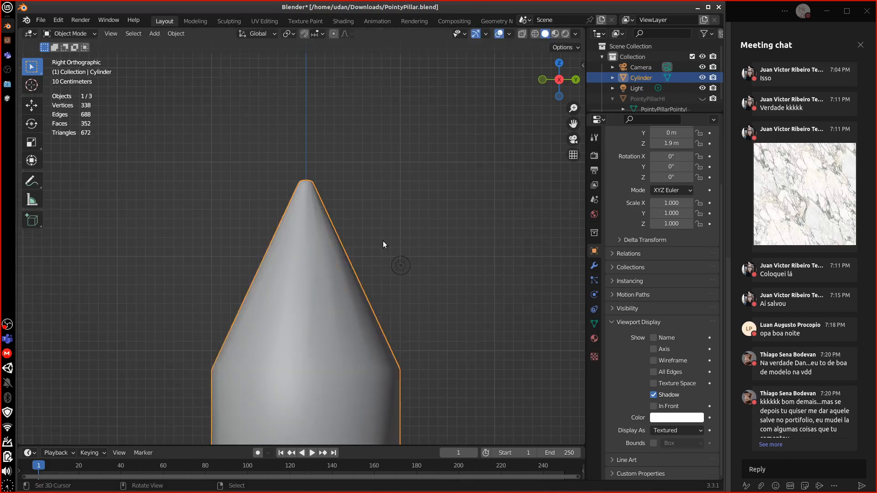
key("Tab")
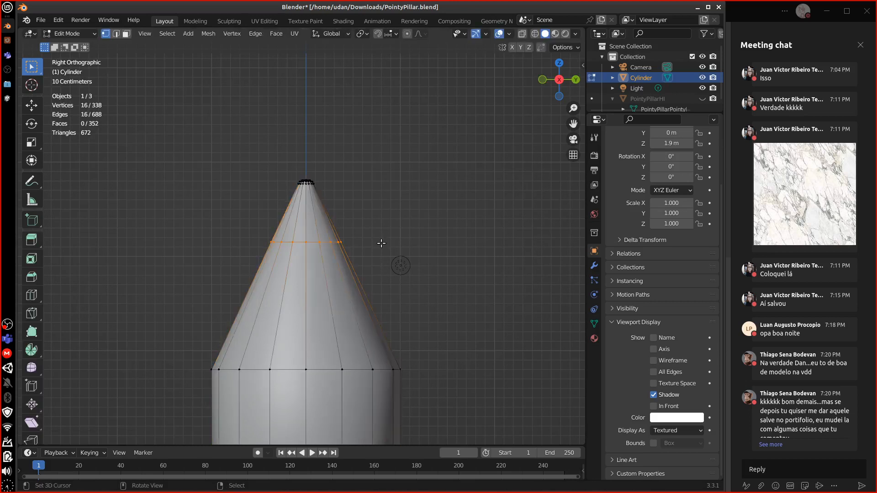
key("ctrl+z")
key("ctrl+z")
key("ctrl+z")
- Cut another edge loop around the cone between its middle loop and the tip, and scale it outward slightly
key("ctrl+r")
left_click(326, 222)
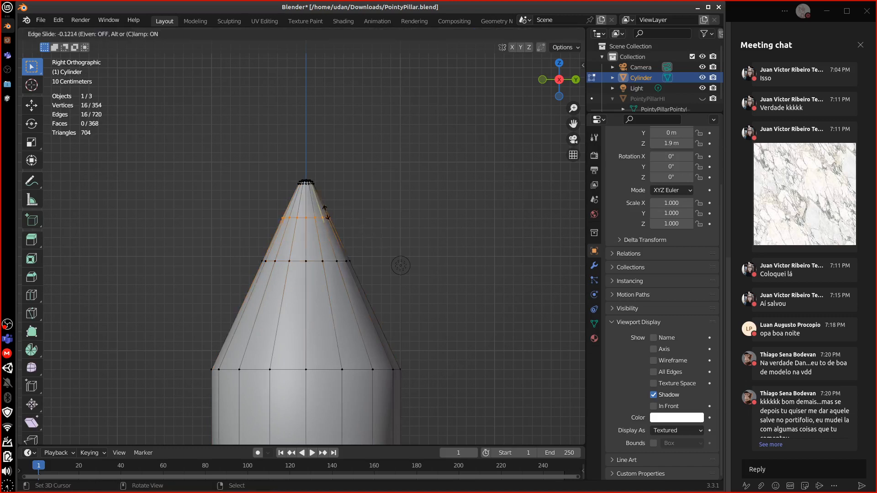
left_click(325, 212)
key("s")
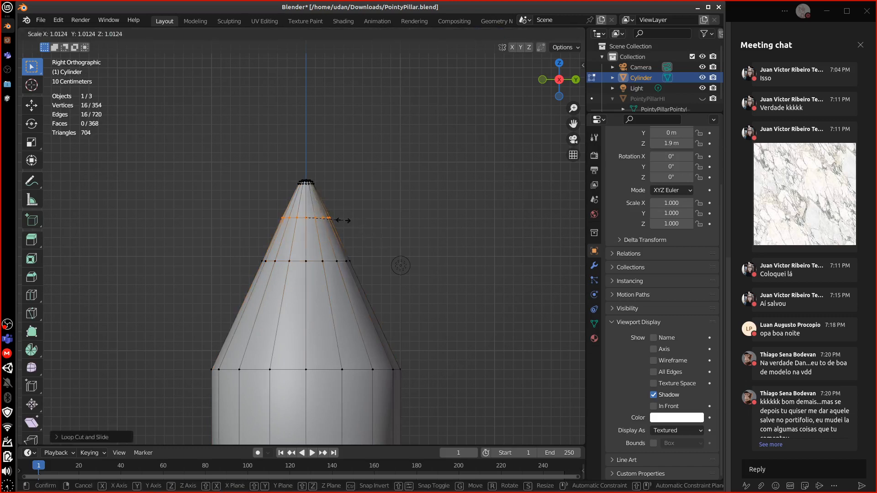
left_click(344, 222)
- Scale the cone's middle edge loop outward slightly and return to Object Mode
right_click(314, 261, "alt")
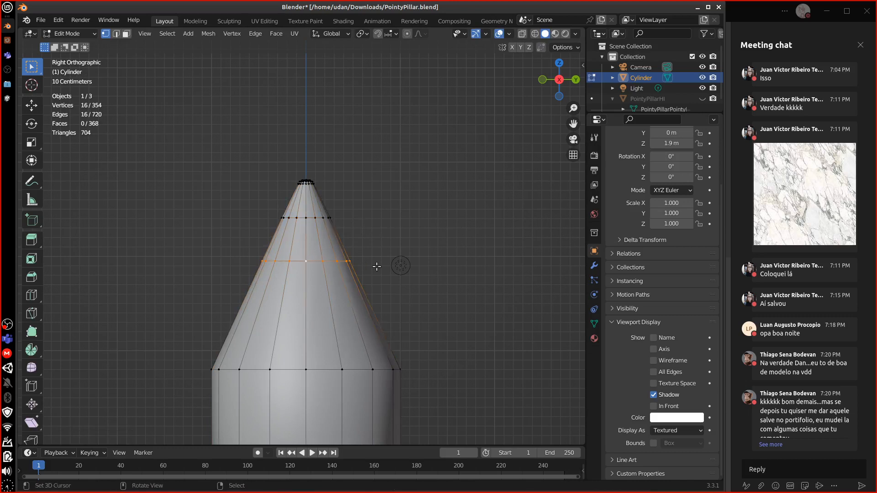
key("s")
left_click(378, 266)
key("Tab")
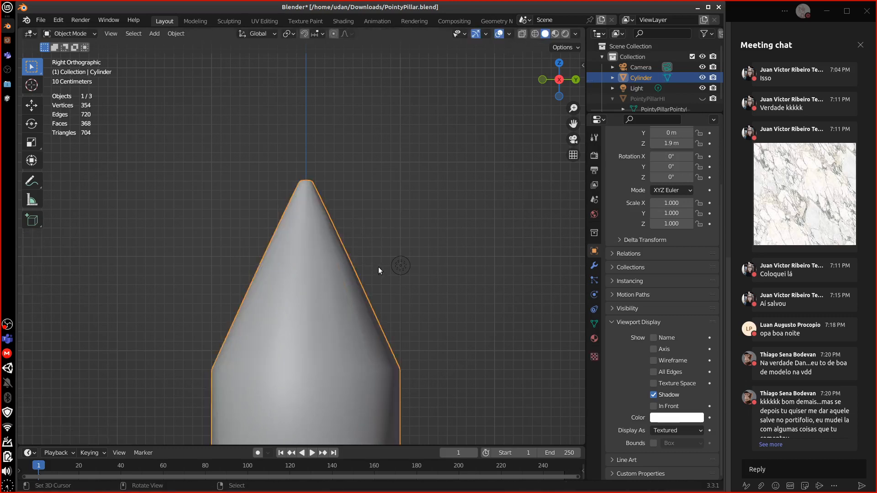
- Rename both the low-poly cylinder object and its mesh data to PillarLo
middle_click_drag(425, 301, 435, 277)
scroll(446, 334, "down", 6)
double_click(648, 79)
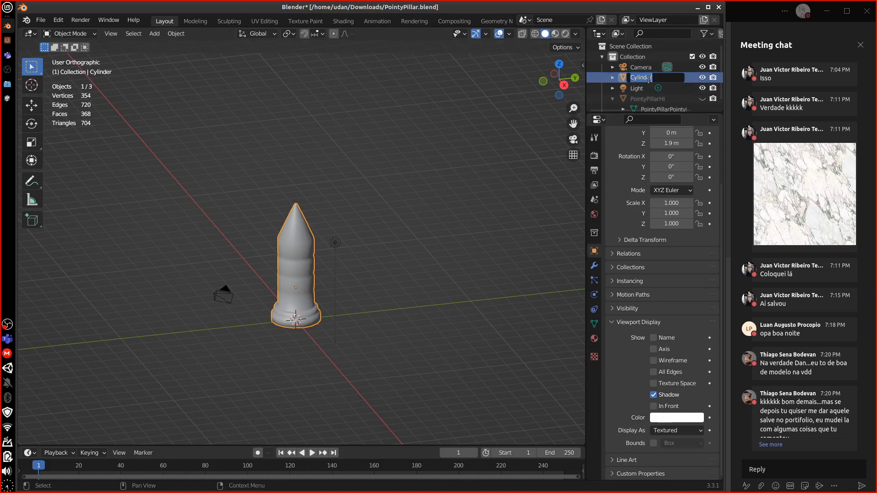
type("PillarLo")
key("Return")
left_click(613, 88)
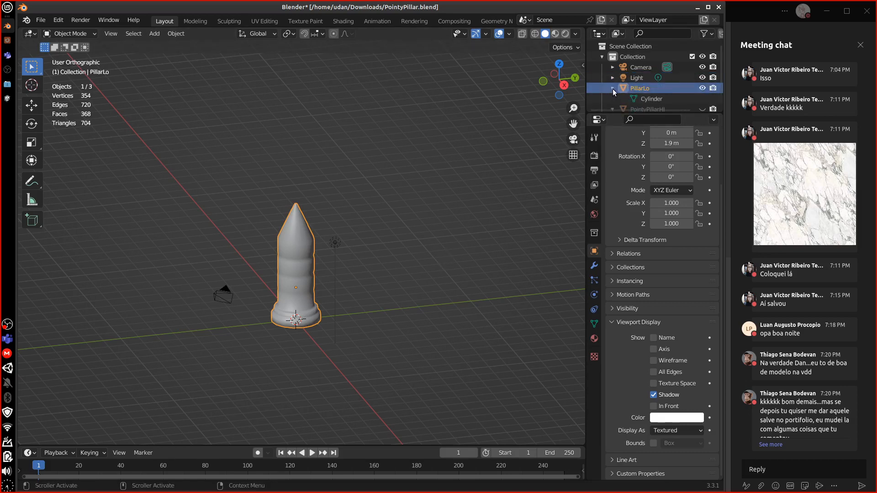
double_click(663, 101)
type("Pil")
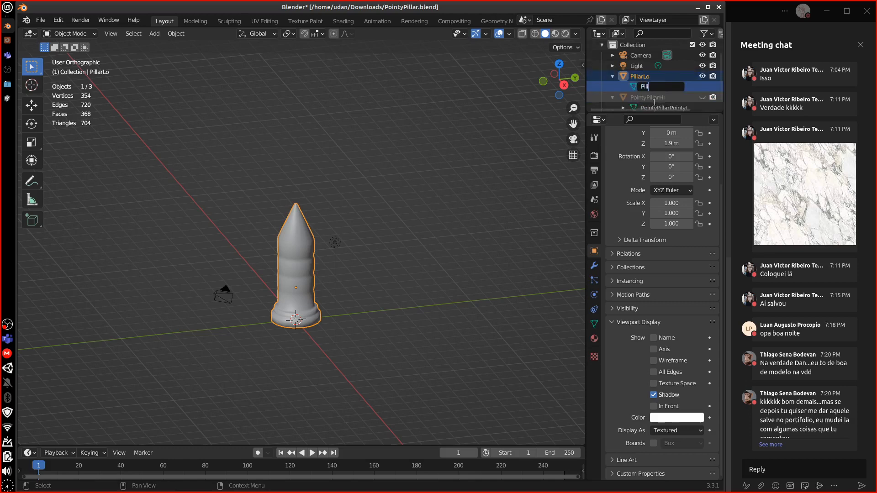
type("larLo")
key("Return")
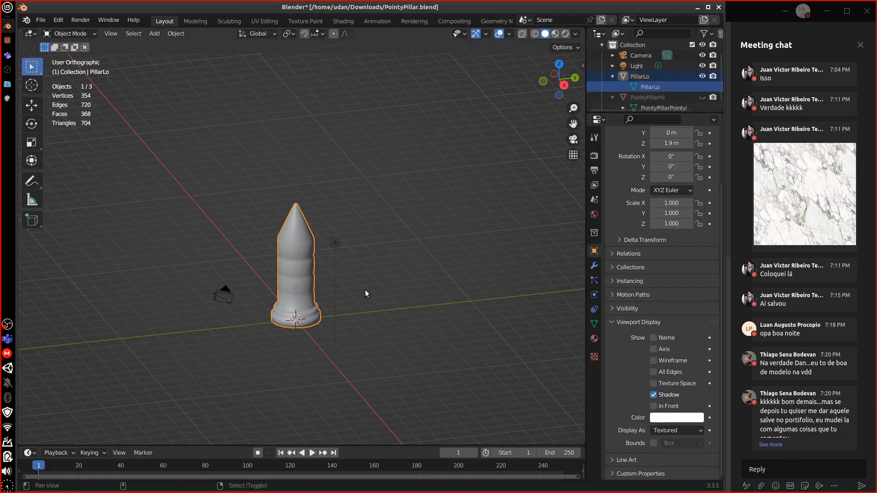
- From the front view, try moving the low-poly pillar and cancel the move
scroll(365, 289, "up", 3)
scroll(385, 279, "up", 1)
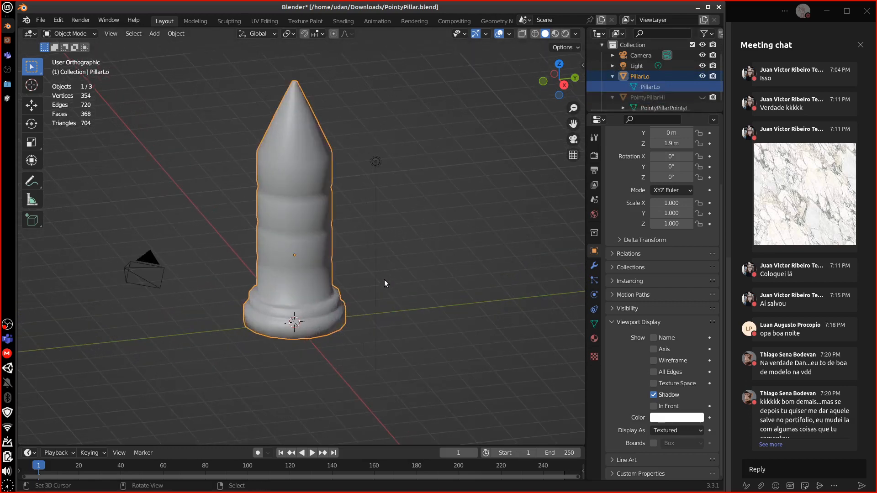
key("KP_1")
scroll(369, 287, "down", 2, "shift")
middle_click_drag(368, 287, 377, 283, "shift")
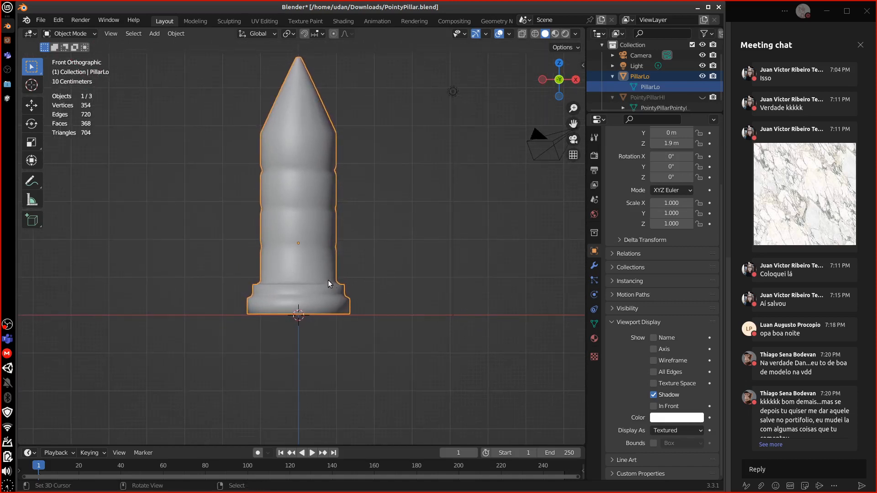
key("g")
right_click(370, 286)
- Show PointyPillarHI with PillarLo hidden to check its origin, and bring PillarLo back into view
left_click(702, 76)
left_click(702, 97)
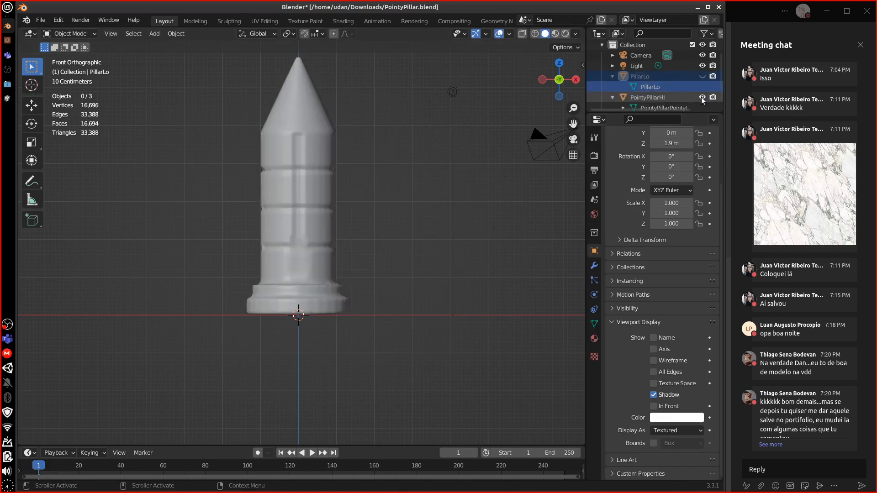
left_click(326, 289)
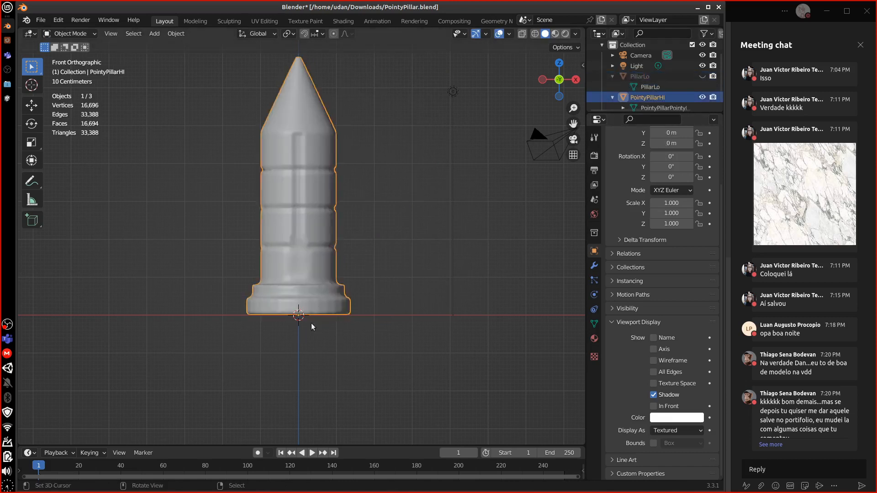
left_click(706, 79)
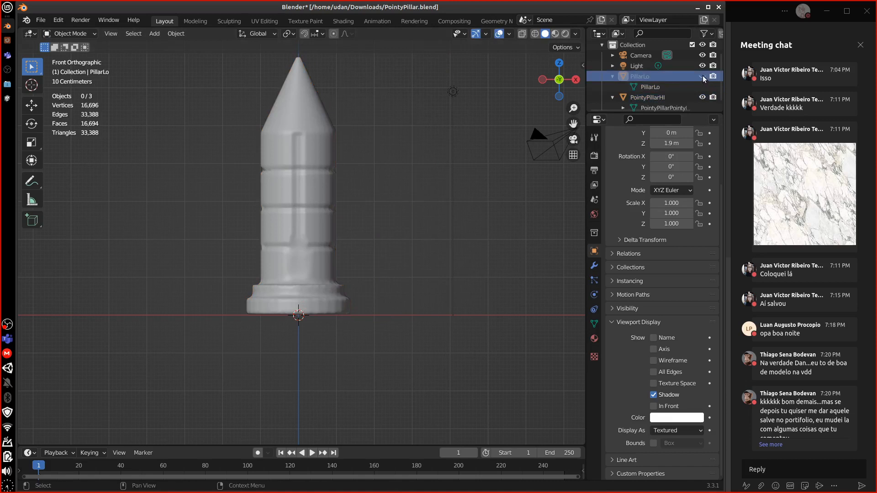
left_click(702, 75)
left_click(685, 77)
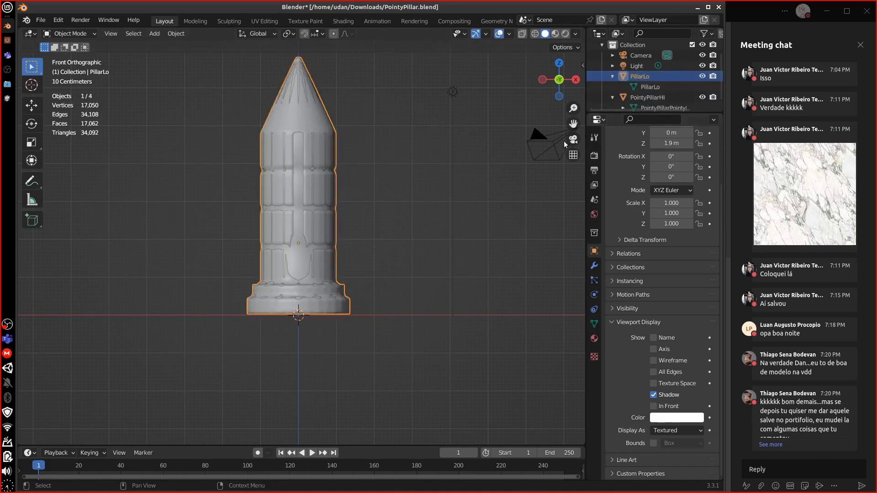
- Set PillarLo's origin to the 3D cursor at the base of the pillar
left_click(189, 34)
mouse_move(220, 55)
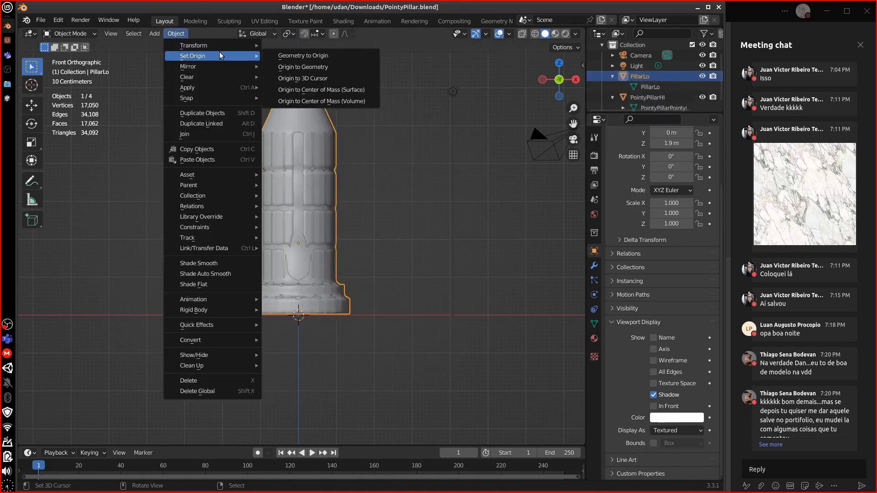
left_click(338, 79)
key("g")
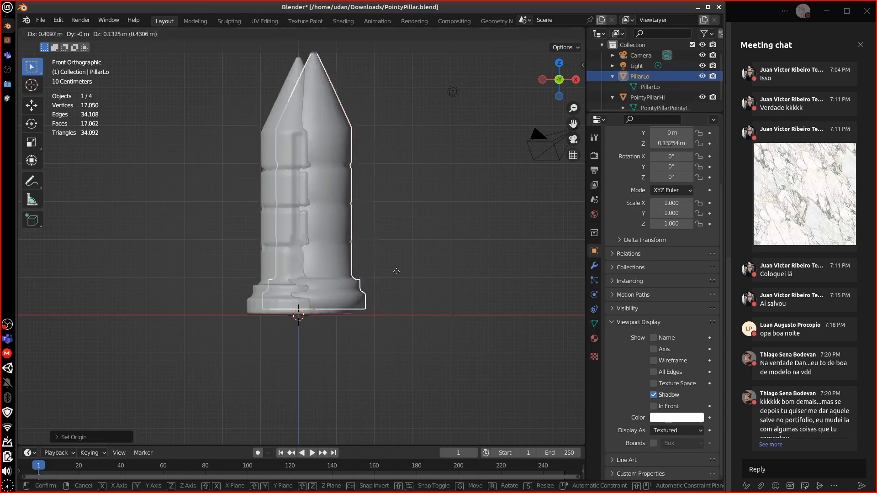
right_click(479, 272)
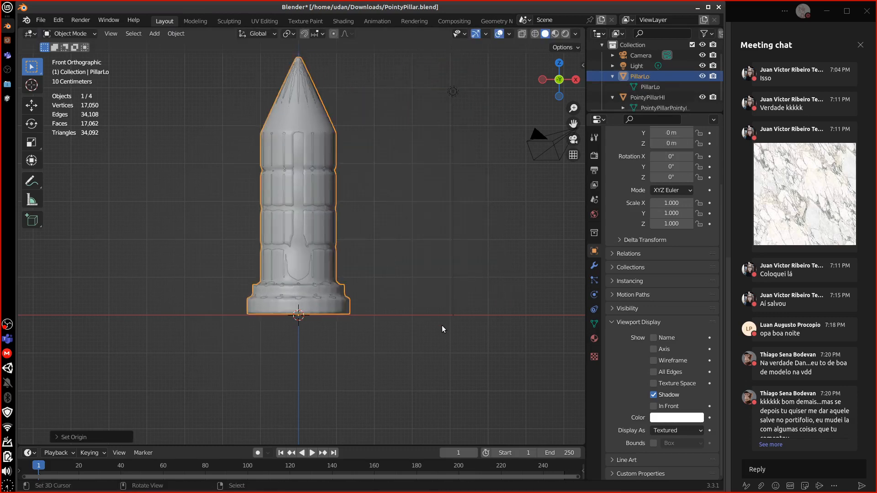
middle_click_drag(442, 326, 342, 330)
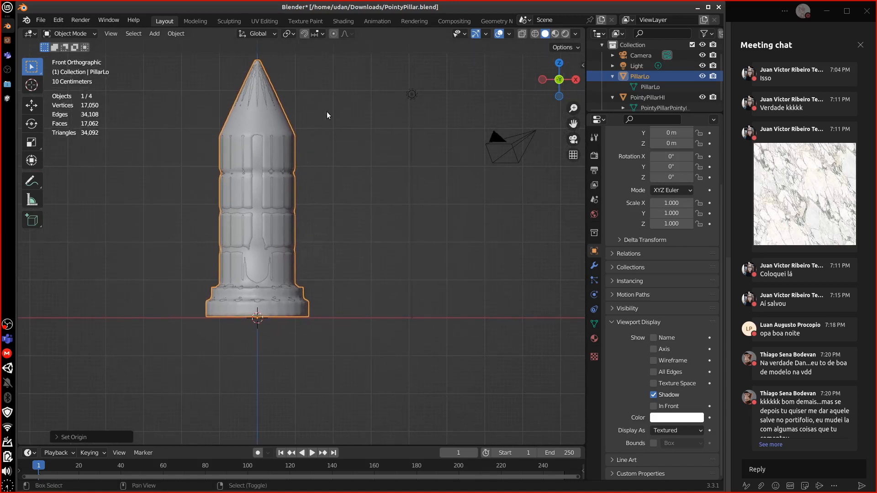
middle_click_drag(327, 115, 358, 173, "shift")
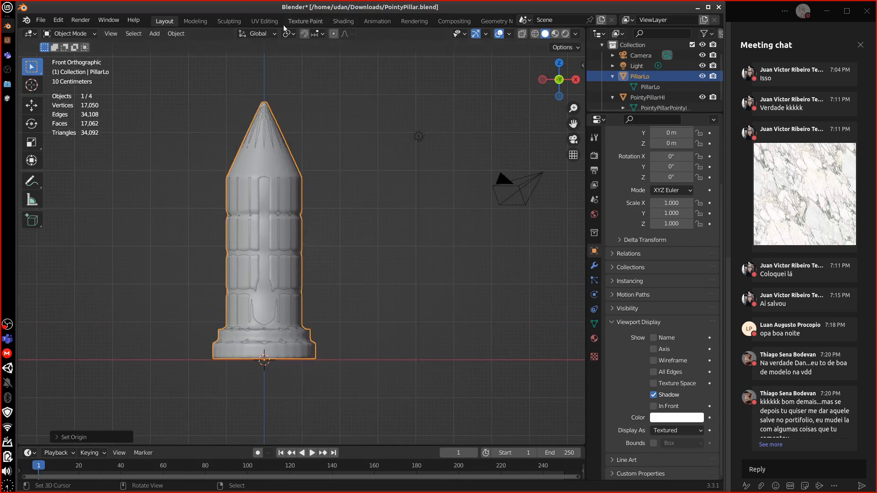
- Switch to the UV Editing workspace and examine the UVs of the whole low-poly pillar and of the faces at its base
left_click(264, 21)
key("a")
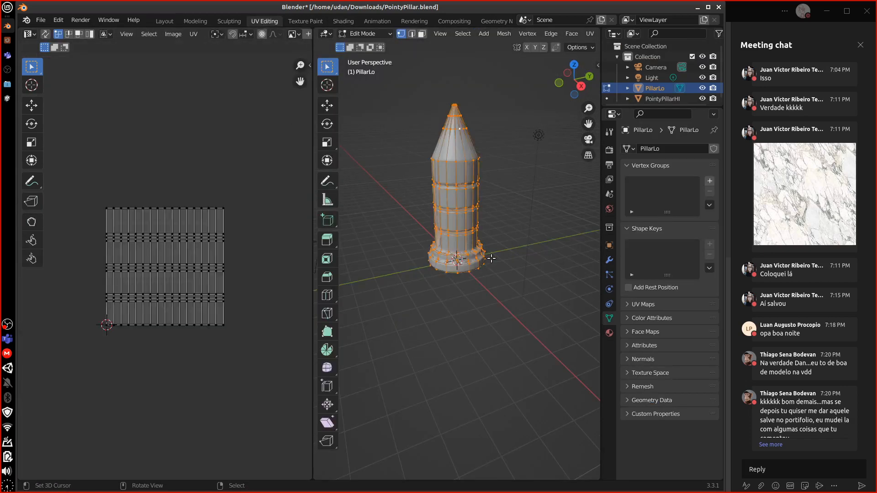
middle_click_drag(491, 258, 454, 164)
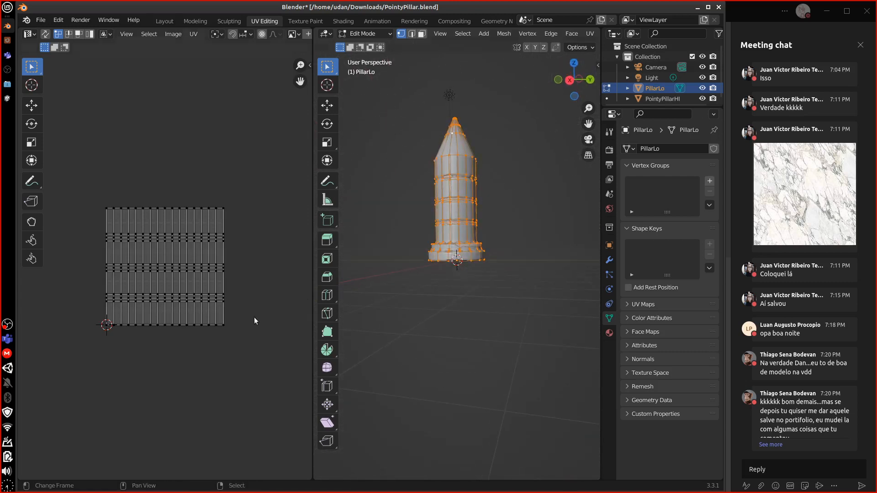
scroll(230, 354, "up", 5)
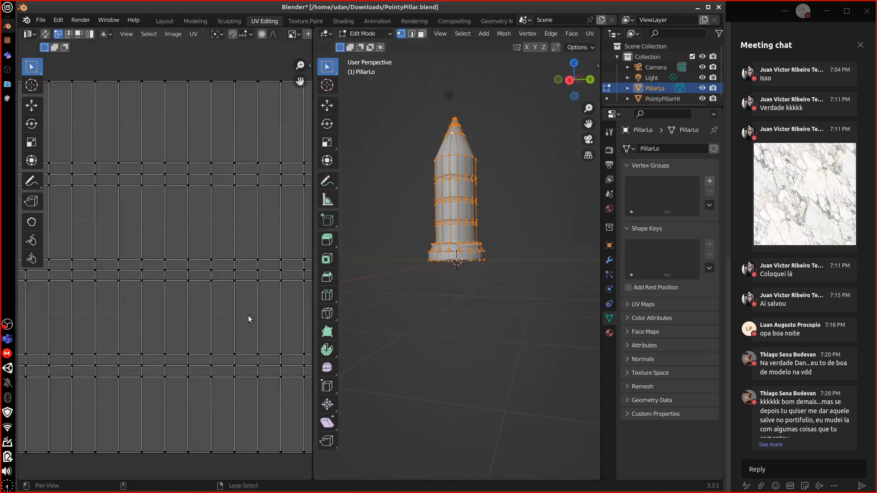
left_click_drag(249, 319, 210, 329, "alt")
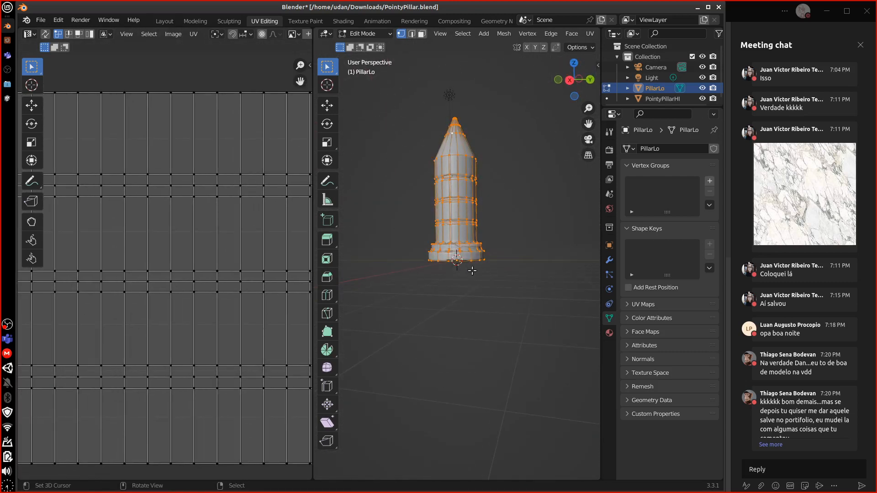
left_click(422, 33)
right_click(481, 253, "alt")
middle_click_drag(478, 294, 466, 290)
left_click_drag(260, 384, 262, 253, "alt")
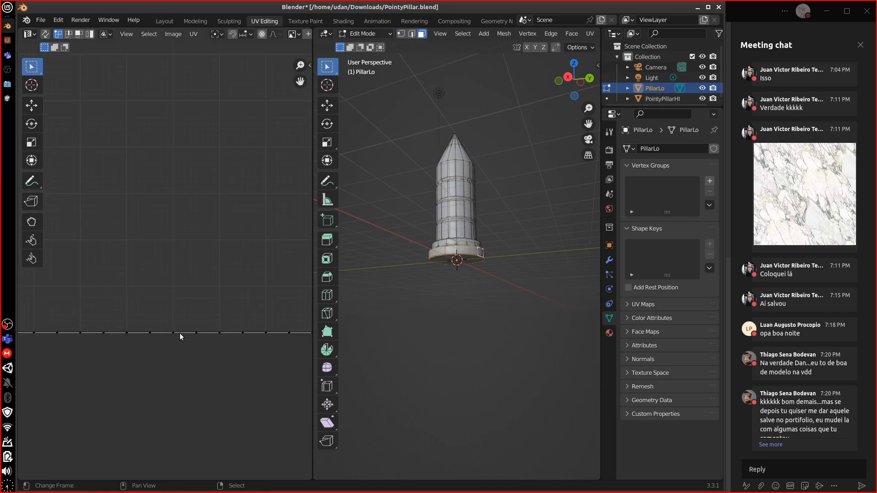
- Select the edge loop around the pillar's underside in edge mode and mark it as a seam
middle_click_drag(479, 304, 530, 299)
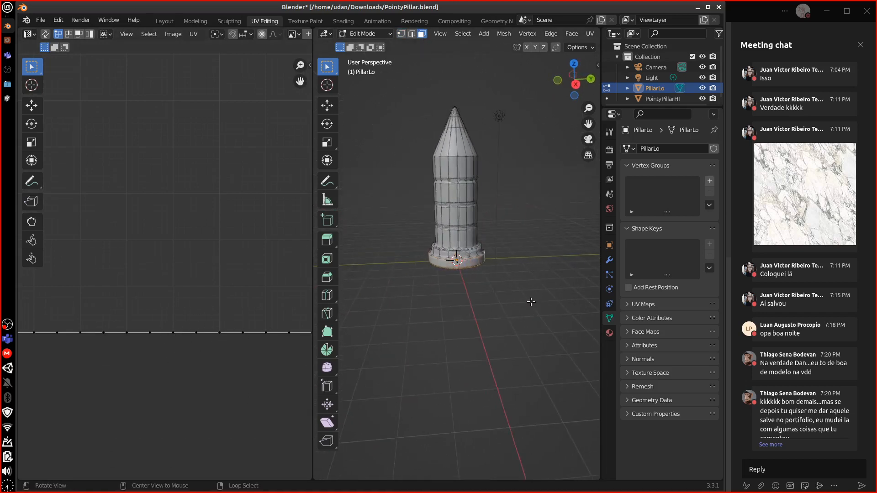
left_click_drag(512, 247, 432, 146, "alt")
scroll(514, 242, "up", 3)
left_click(411, 33)
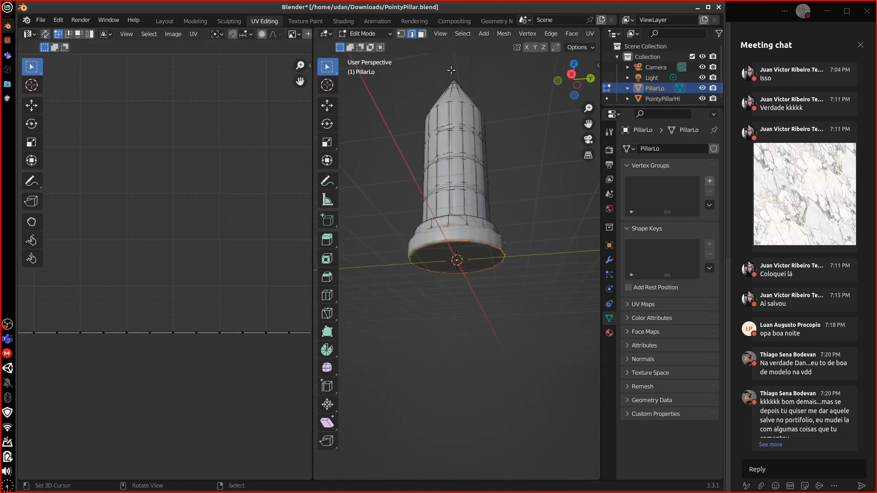
left_click(479, 268, "alt")
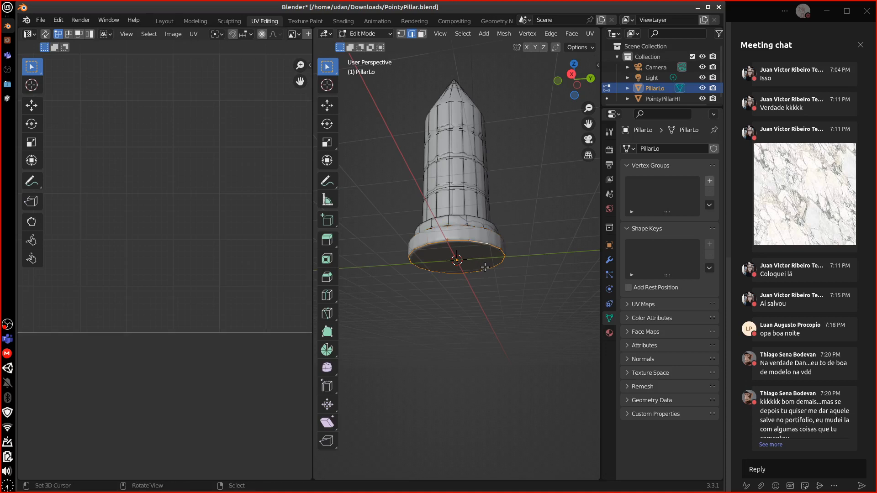
key("u")
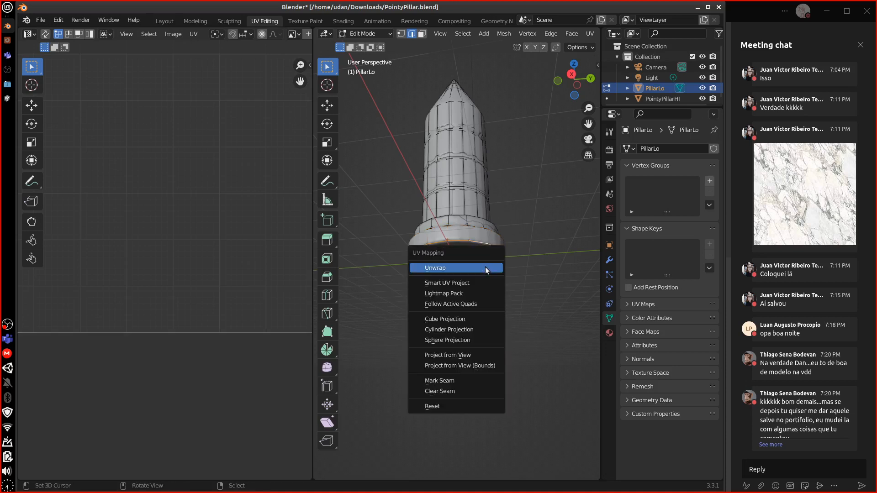
left_click(470, 382)
- Mark a seam along the edge loop where the cone meets the pillar's shaft
left_click_drag(496, 247, 483, 305, "alt")
left_click_drag(520, 162, 511, 243, "alt+shift")
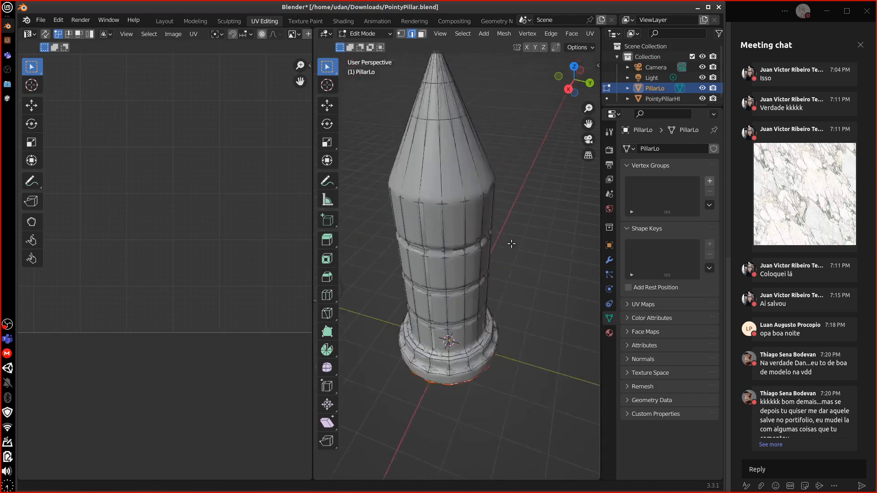
middle_click_drag(512, 244, 509, 270, "shift")
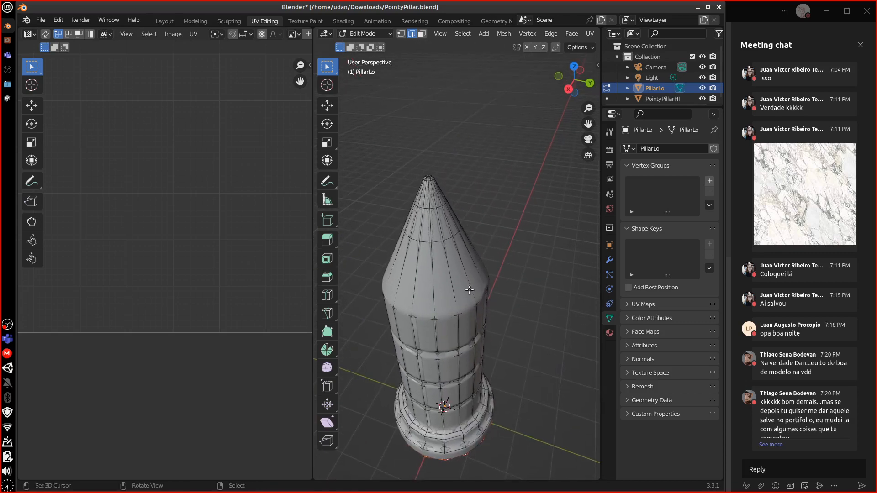
middle_click_drag(466, 316, 479, 260)
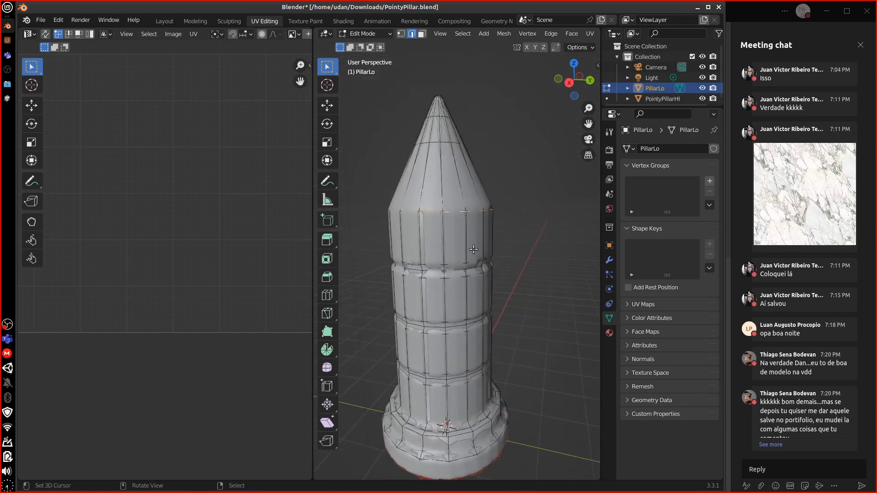
key("u")
left_click(474, 250)
- Hide PointyPillarHI and mark the vertical edge line from the cone's base down to the pillar's underside as a seam, excluding the cone's edges
middle_click_drag(435, 276, 470, 264)
left_click(470, 230)
left_click(468, 287, "shift")
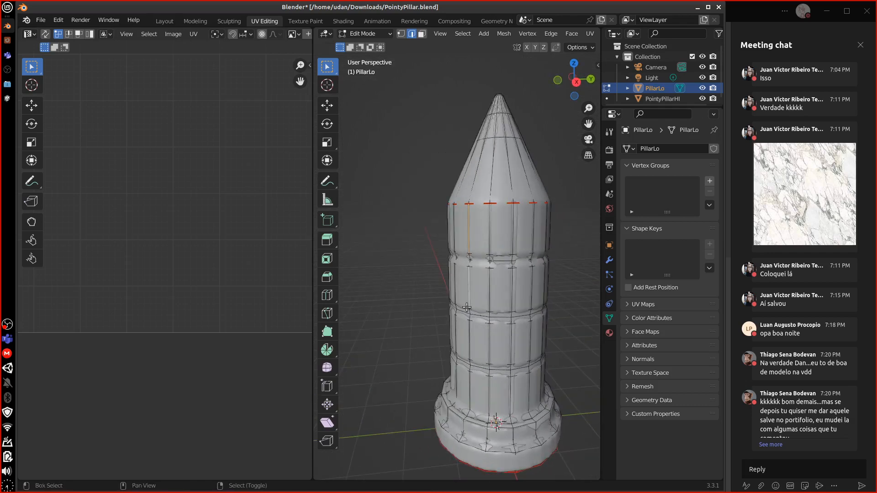
left_click(467, 339, "alt+shift")
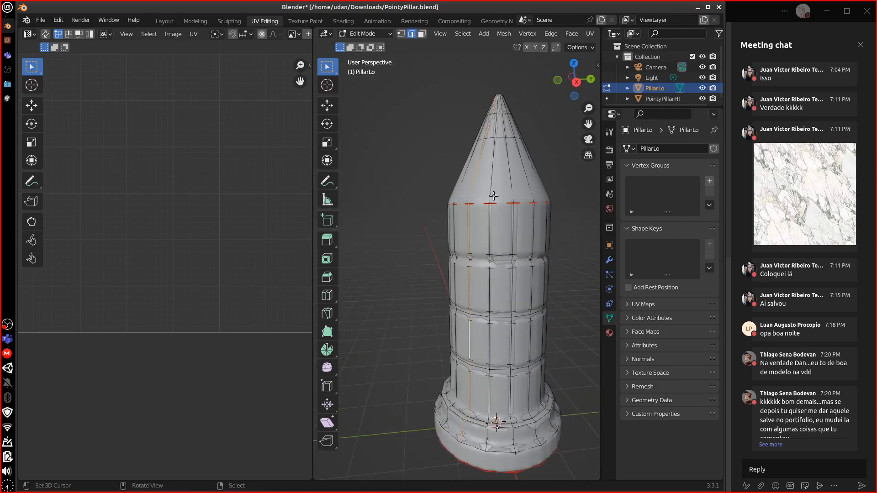
left_click(702, 98)
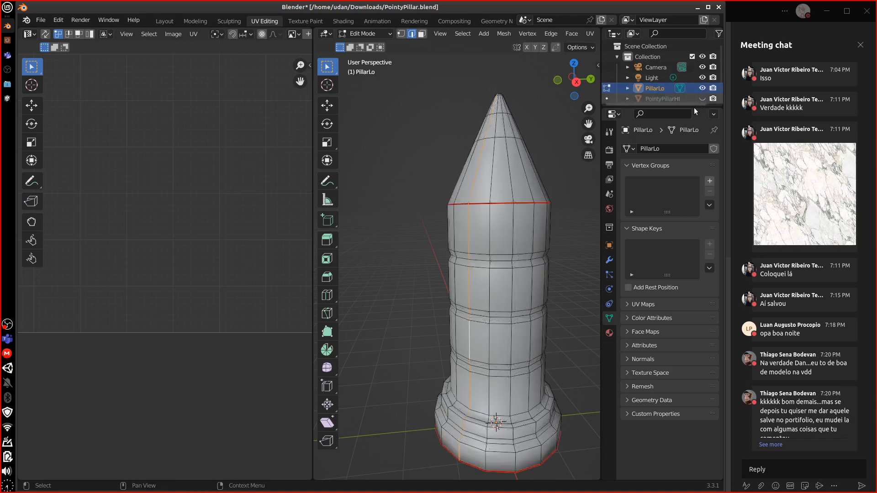
middle_click_drag(507, 274, 409, 276)
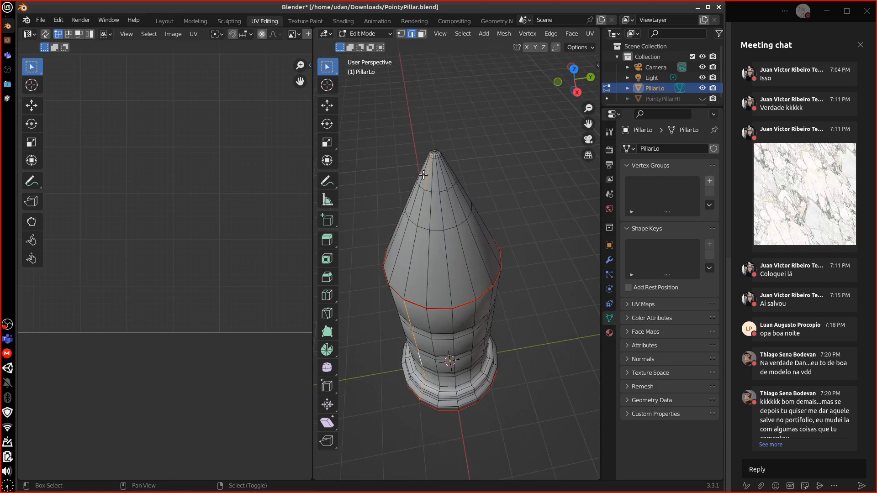
key("c")
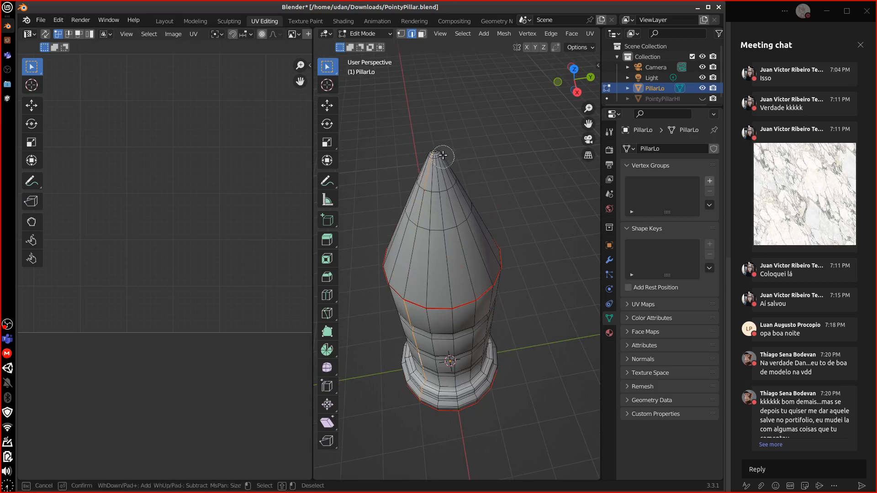
left_click_drag(439, 158, 430, 164, "shift")
right_click(483, 166)
mouse_move(532, 302)
middle_mouse_down()
mouse_move(533, 280)
mouse_move(511, 274)
middle_mouse_up()
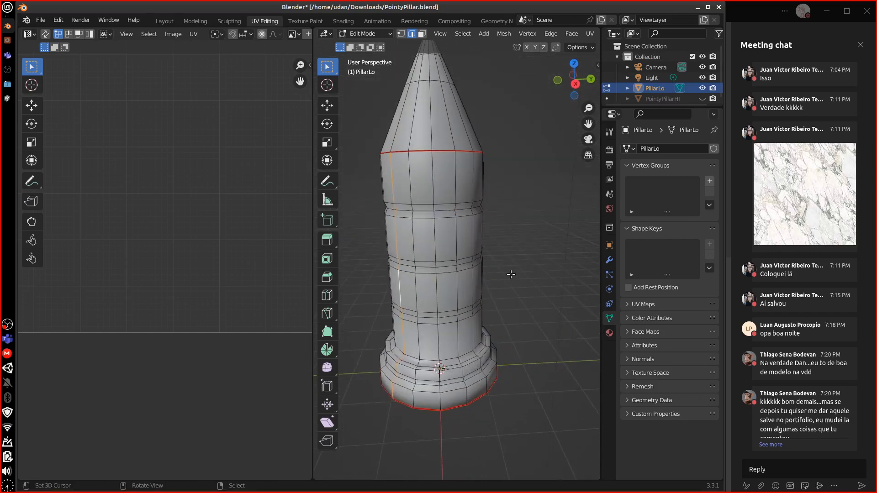
key("u")
left_click(504, 275)
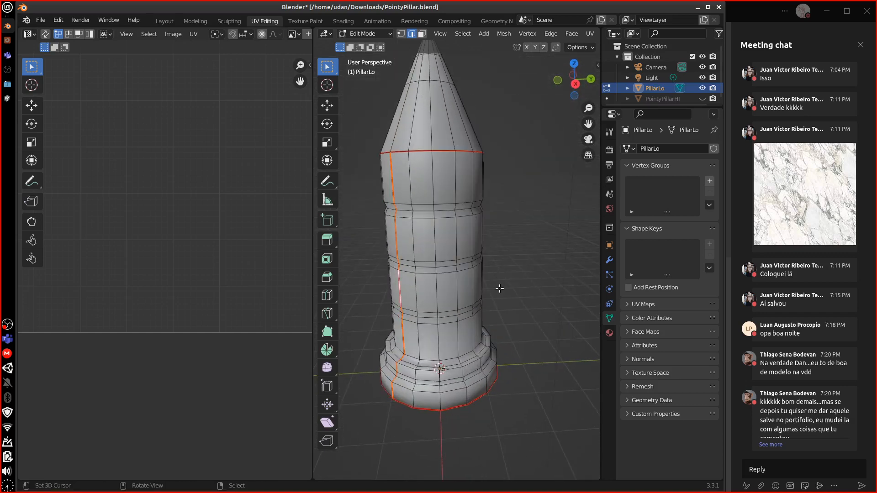
- Clear the seam edge selection and select the entire mesh of the low-poly pillar
left_click(470, 319)
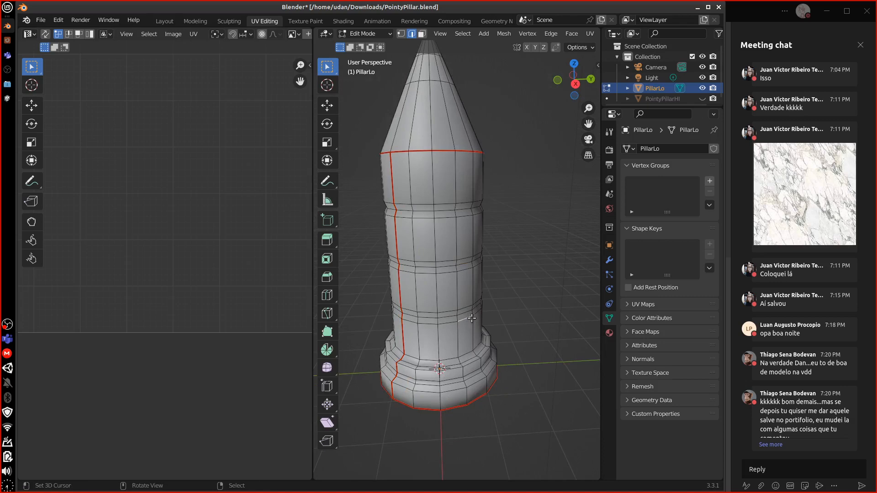
key("u")
left_click(472, 318)
key("a")
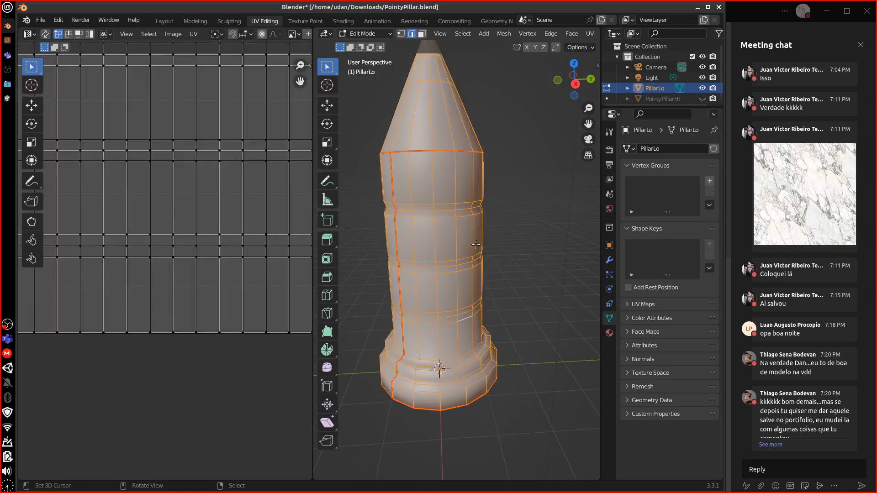
- Unwrap the whole low-poly pillar along its seams and examine the resulting UV islands
key("u")
left_click(455, 125)
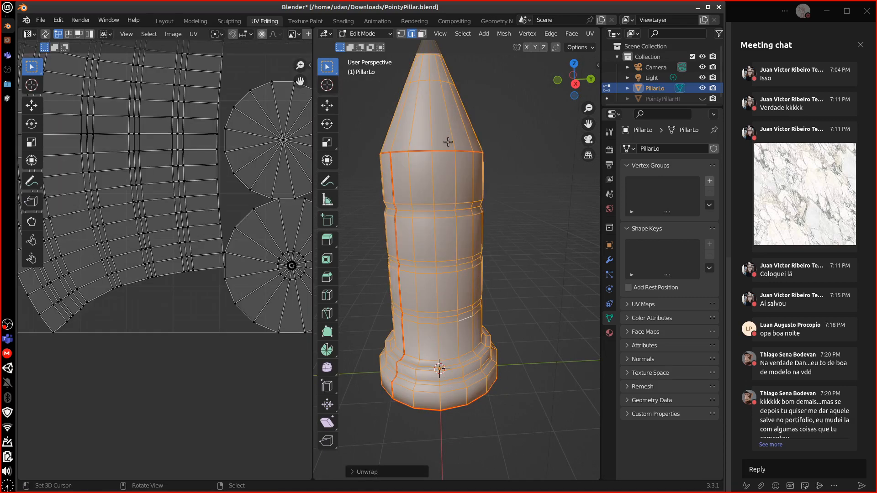
scroll(165, 219, "up", 4)
scroll(274, 379, "down", 4)
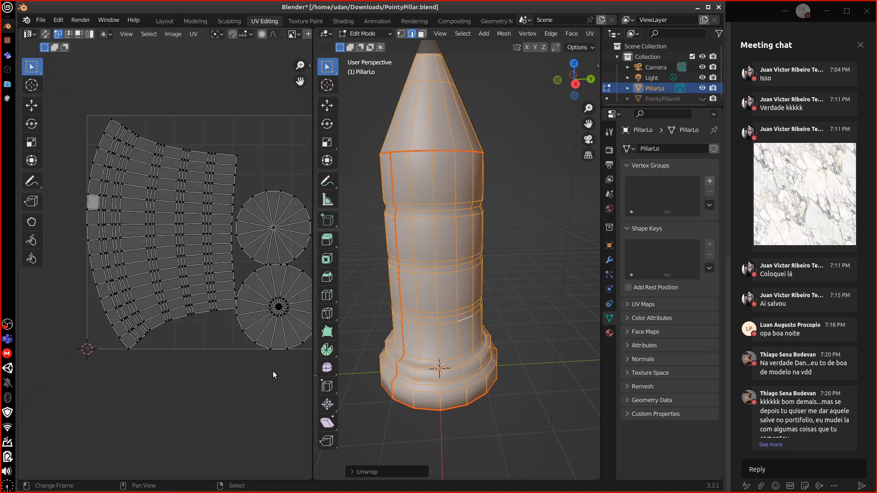
left_click(91, 257, "alt")
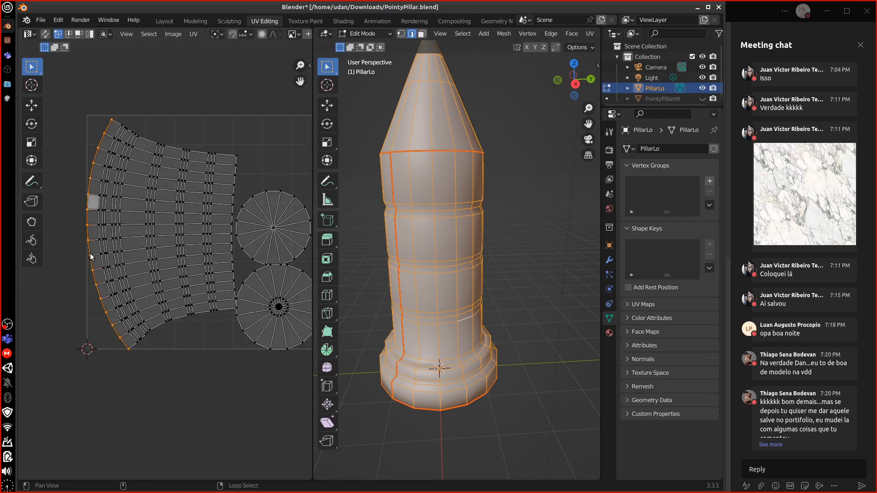
middle_click_drag(246, 355, 182, 384)
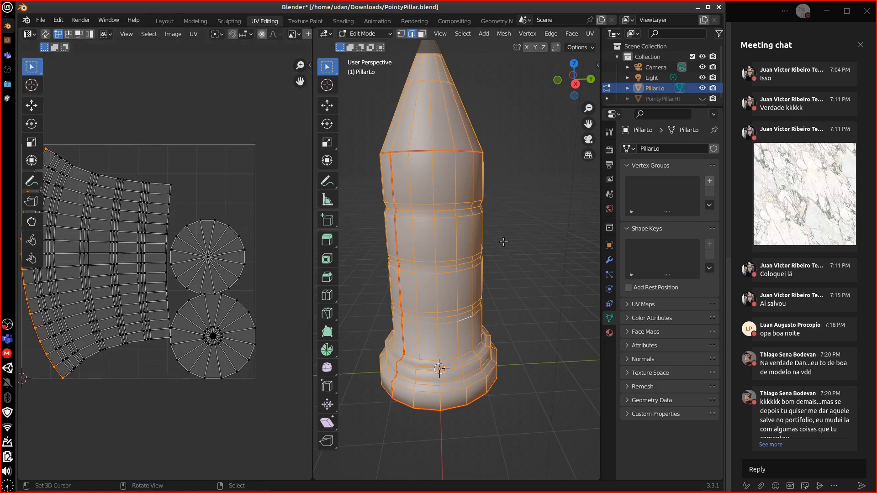
- Unwrap the whole low-poly pillar with Smart UV Project using the default options
key("u")
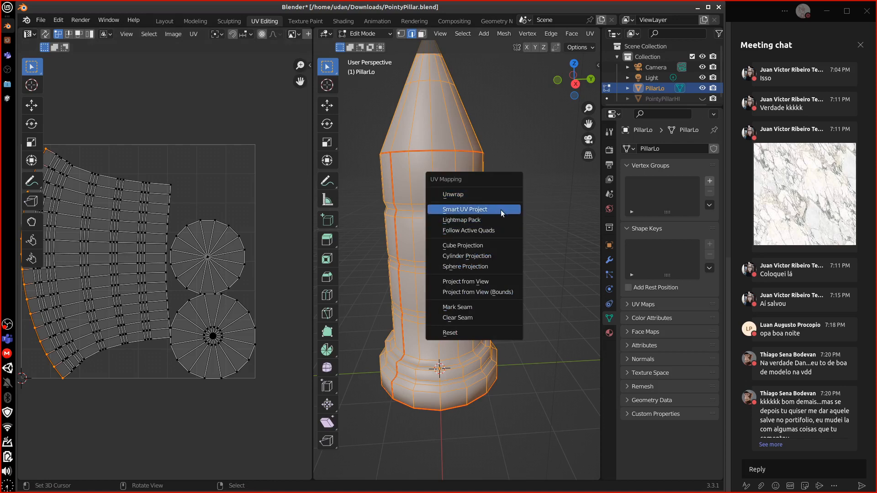
left_click(503, 209)
left_click(504, 290)
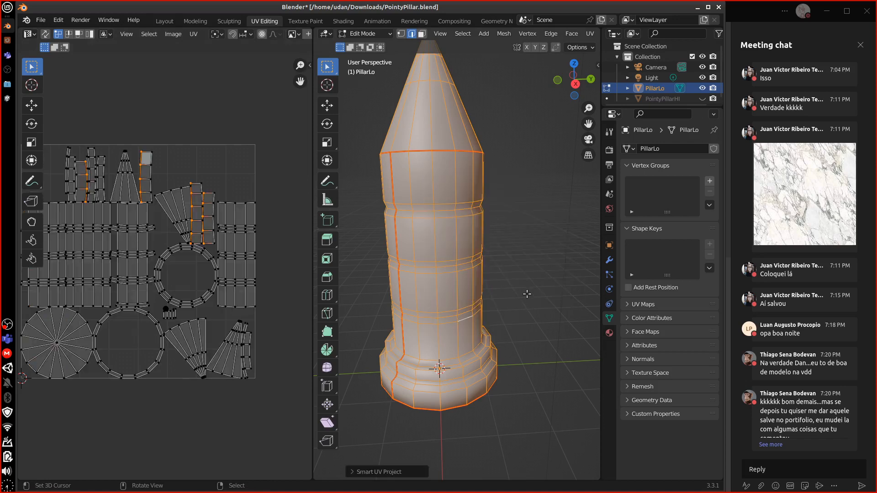
- Unwrap the selected faces with Lightmap Pack, using shared texture space, image size 512, pack quality 12 and margin 0.10
key("u")
left_click(511, 249)
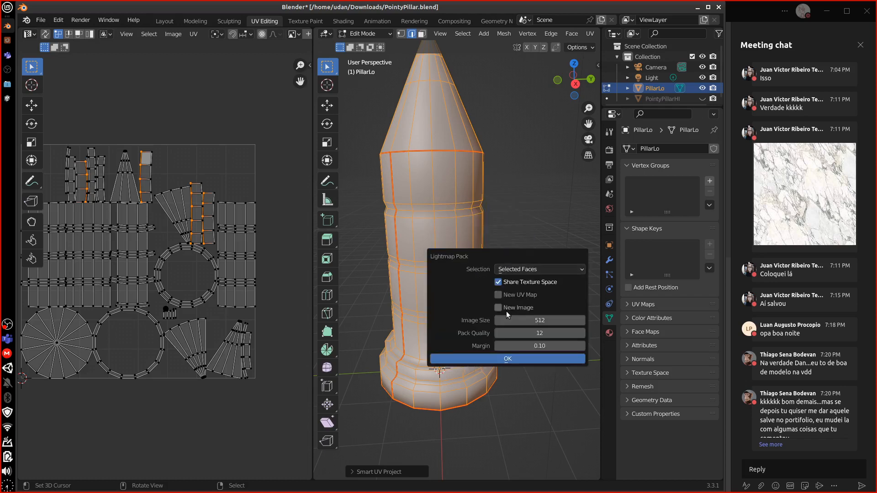
left_click(513, 358)
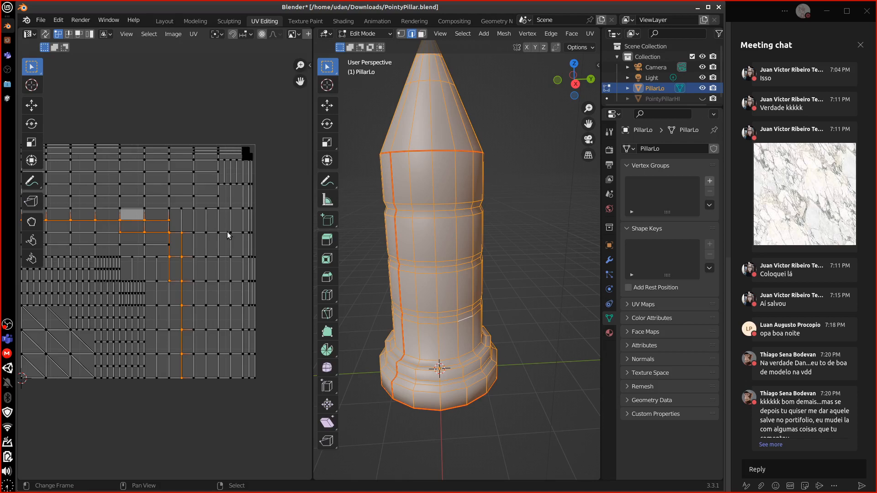
- Examine the packed UV layout up close, including the small faces in its upper corner and the gaps between islands
scroll(271, 231, "up", 2)
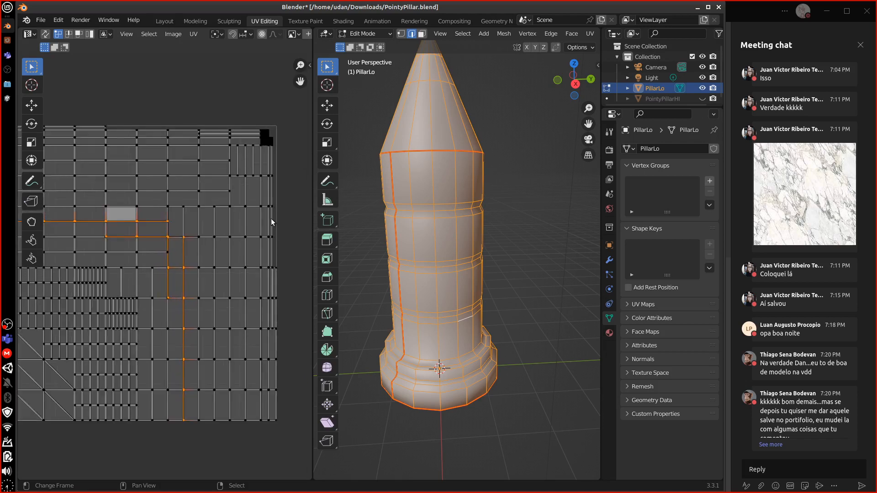
scroll(271, 219, "up", 3)
middle_click_drag(271, 218, 62, 386)
middle_click_drag(221, 232, 222, 232)
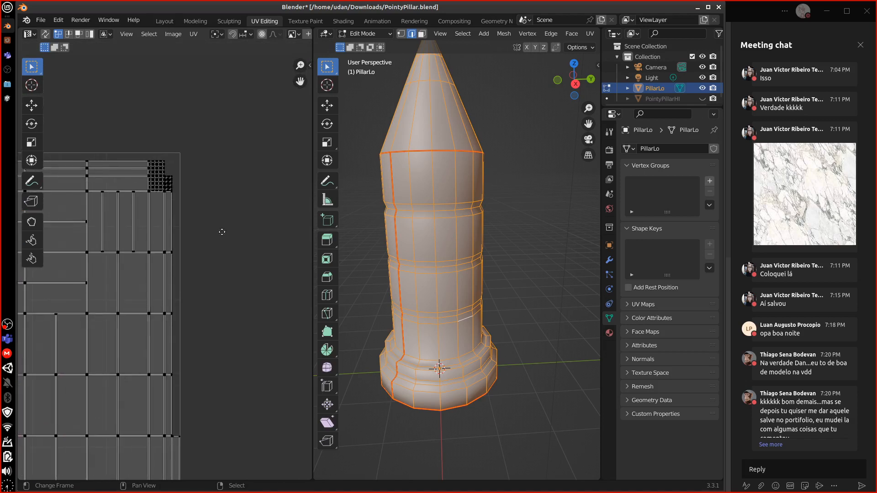
scroll(232, 224, "up", 3)
scroll(230, 224, "up", 3)
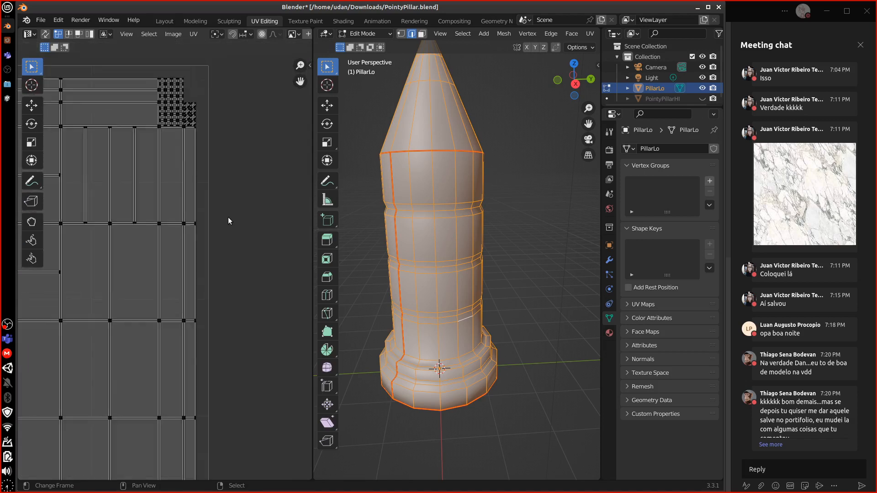
scroll(227, 233, "down", 10)
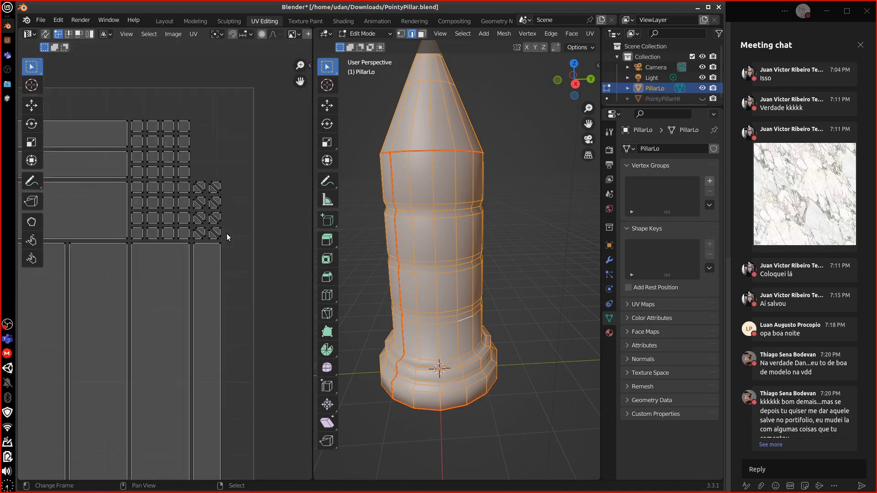
middle_click_drag(202, 392, 295, 206)
scroll(277, 292, "down", 2)
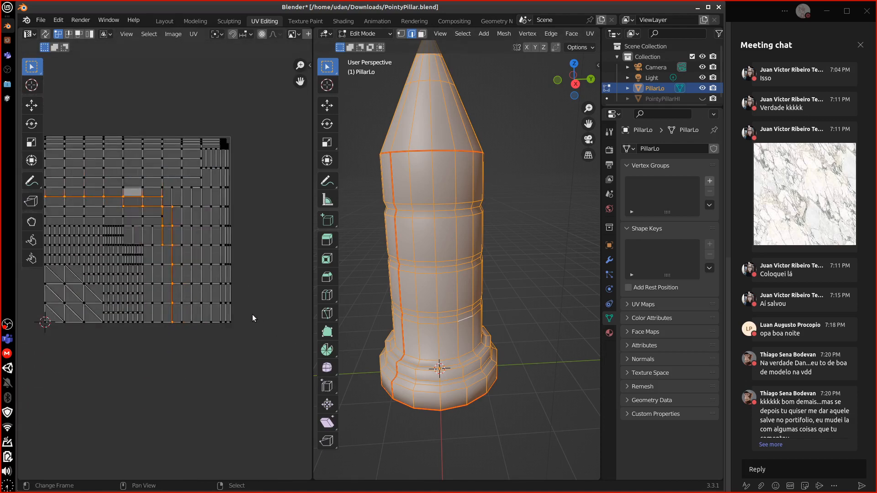
- Leave and re-enter Edit Mode on PillarLo and select all of its UVs in the UV editor
key("Tab")
key("Tab")
left_click(236, 265)
key("a")
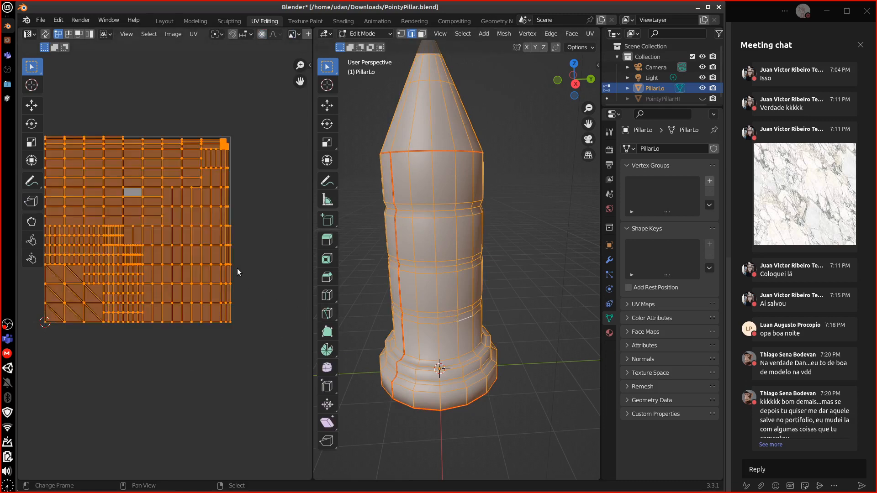
middle_click_drag(267, 351, 290, 361)
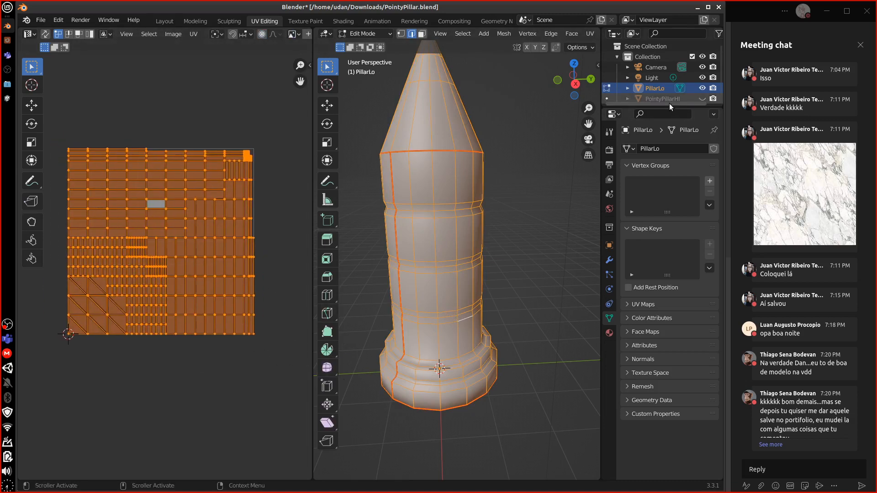
- Enlarge the outliner, collapse PillarLo's vertex group and shape key settings, and show its UV maps
left_click_drag(667, 106, 660, 176)
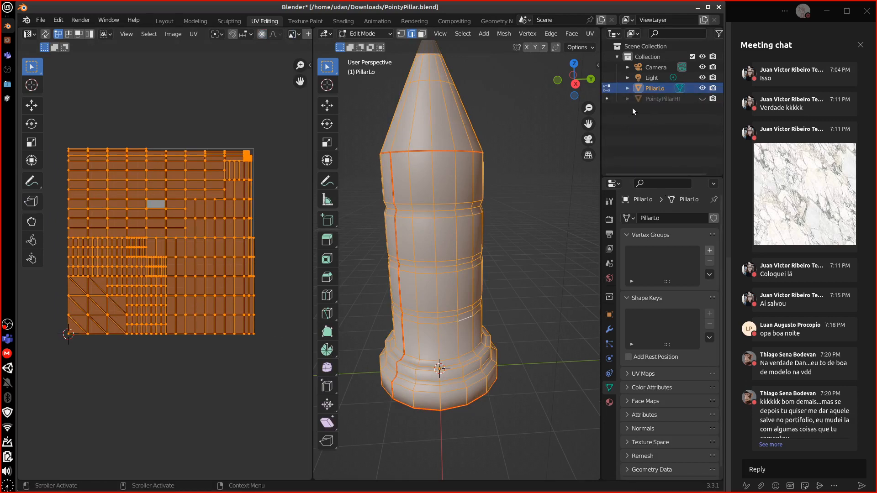
middle_click_drag(524, 235, 507, 256)
left_click(648, 298)
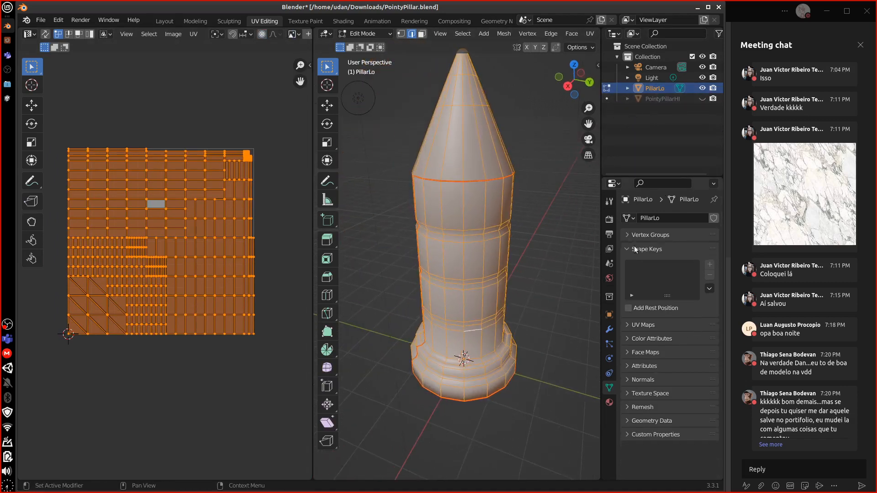
left_click(648, 235)
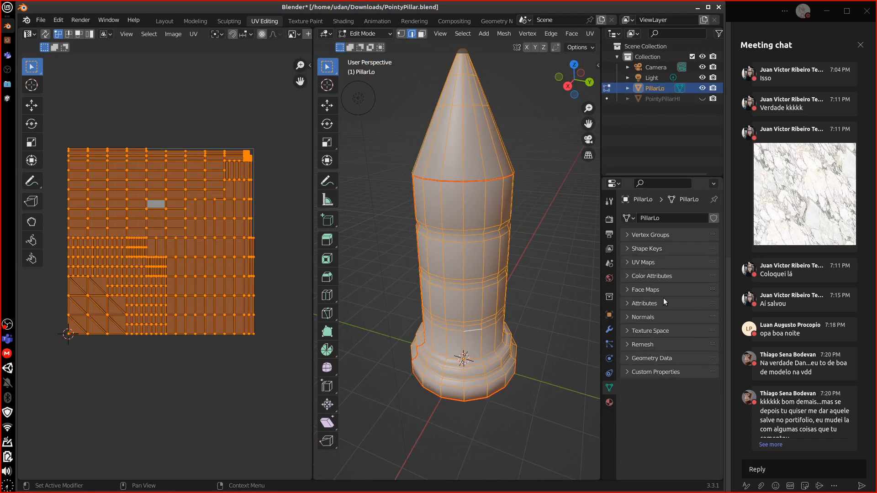
left_click(662, 262)
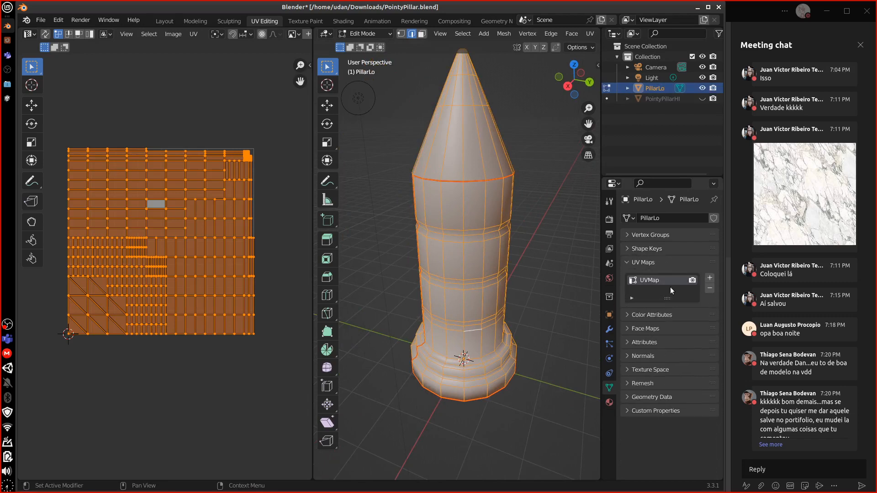
- Return PillarLo to Object Mode and switch to the Layout workspace
middle_click_drag(352, 361, 523, 295)
left_click_drag(523, 295, 487, 309, "alt")
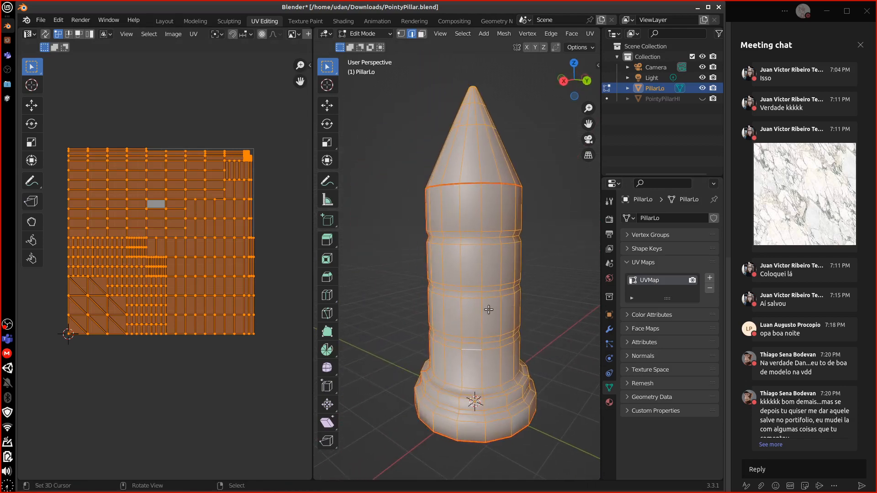
left_click_drag(450, 278, 429, 251, "alt")
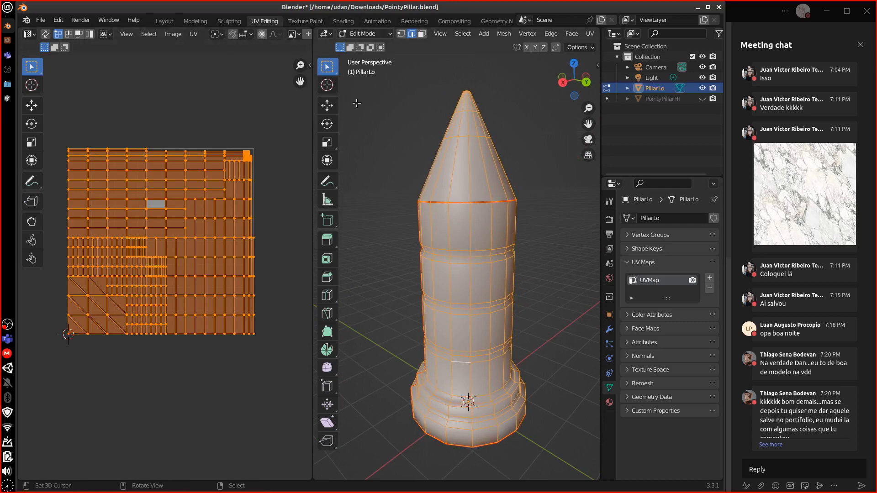
key("Tab")
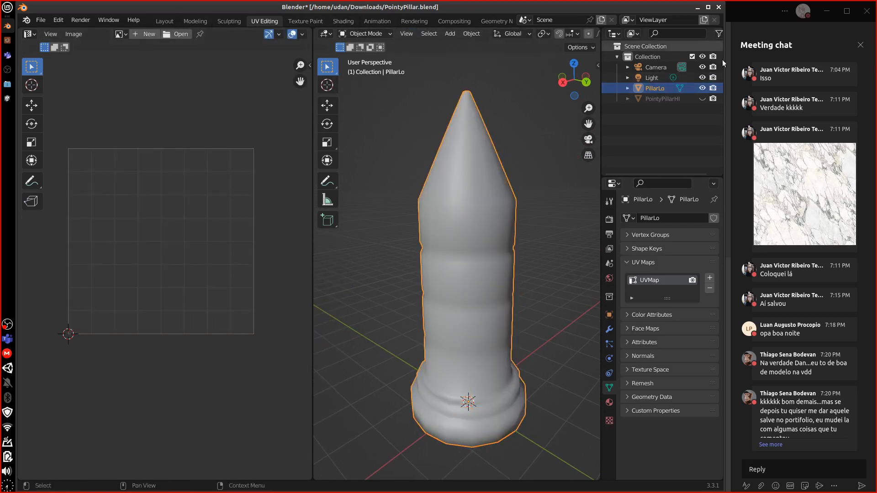
left_click(164, 21)
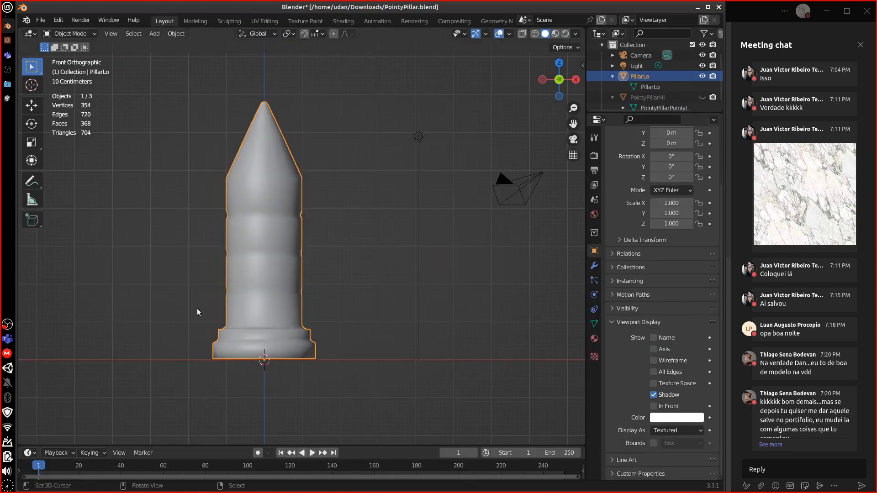
- Delete the Modeling and Sculpting workspaces and switch to the Texture Paint workspace
left_click(191, 21)
right_click(192, 21)
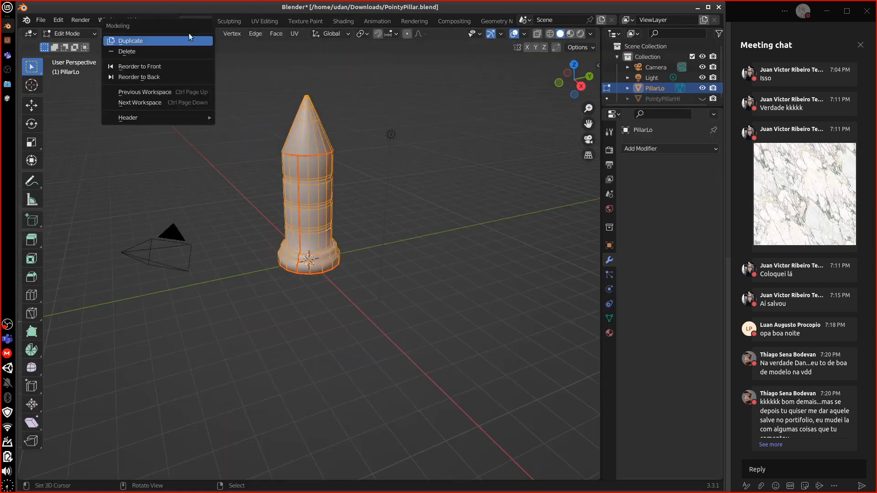
left_click(180, 51)
left_click(194, 21)
right_click(193, 21)
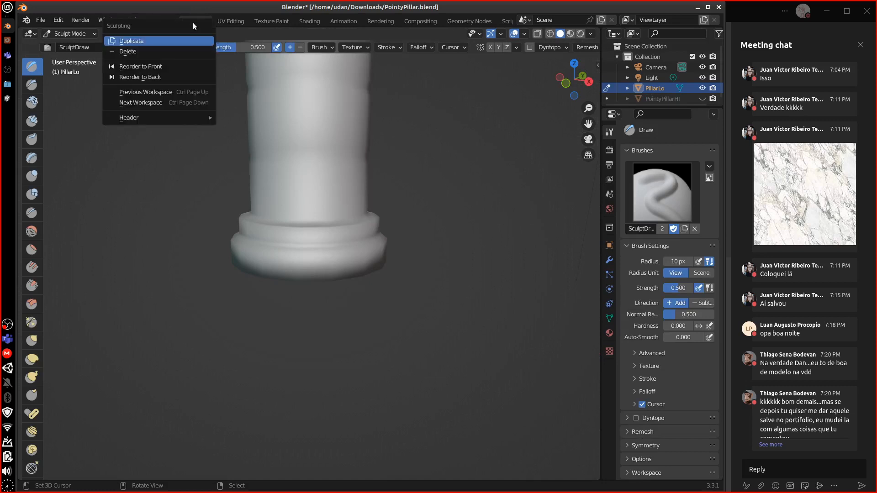
left_click(174, 53)
left_click(236, 22)
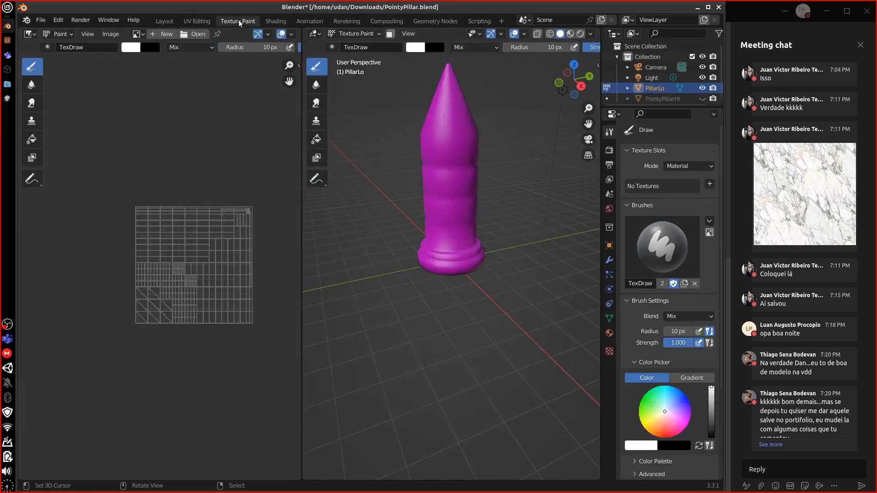
- Delete the Animation, Rendering, Compositing, Geometry Nodes and Scripting workspaces, ending in the Shading workspace
left_click(280, 22)
left_click(308, 20)
right_click(309, 21)
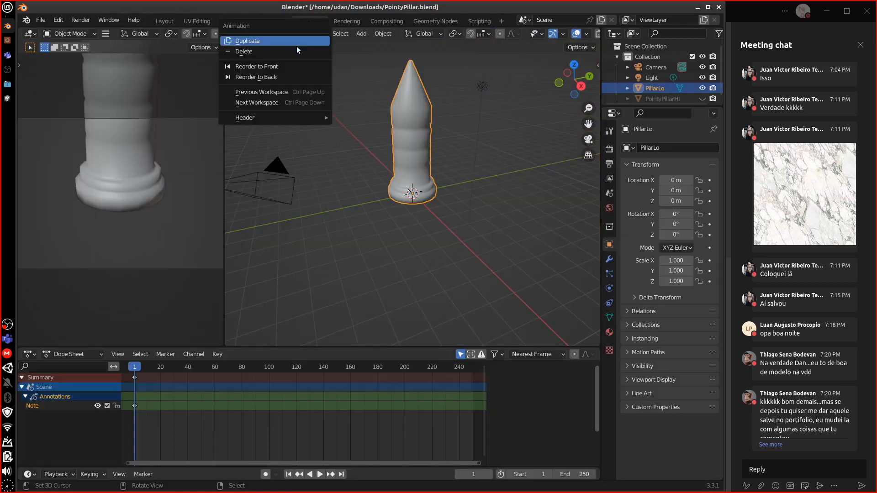
left_click(295, 51)
right_click(319, 22)
left_click(316, 52)
right_click(324, 22)
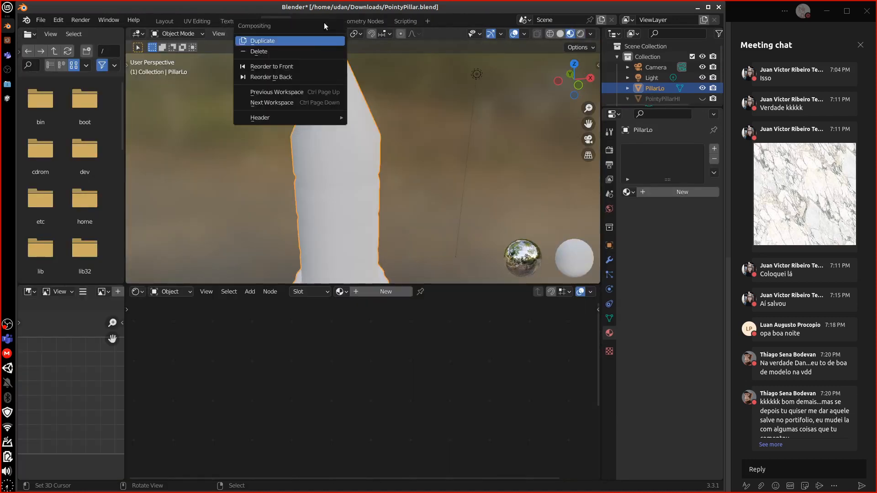
left_click(313, 51)
right_click(325, 22)
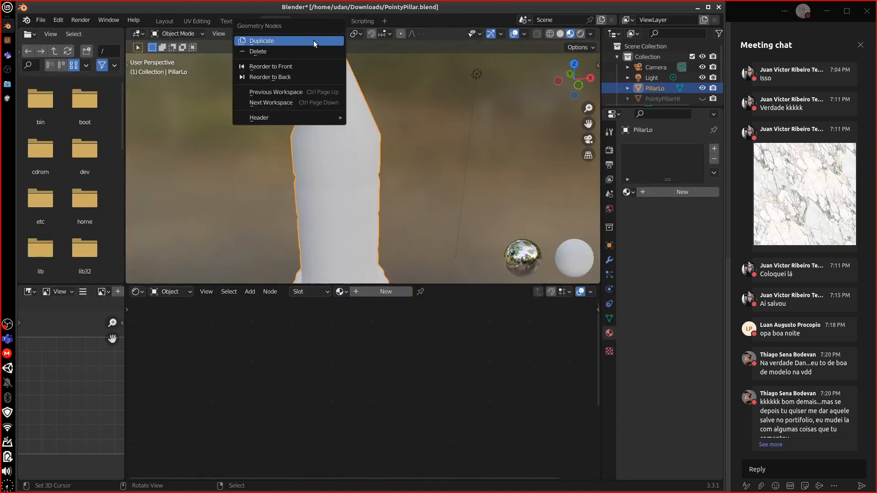
left_click(314, 51)
right_click(314, 22)
left_click(307, 51)
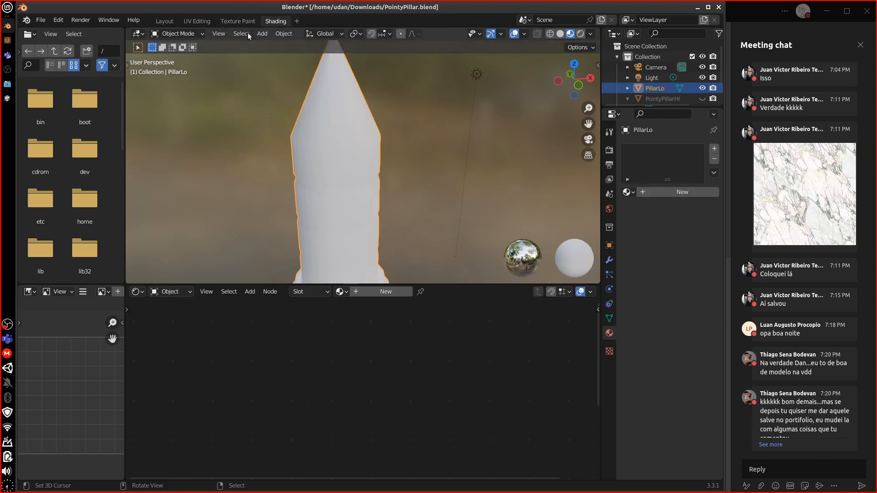
- Create a new material for the low-poly pillar and rename it PillarLo
middle_click_drag(465, 251, 468, 216, "shift")
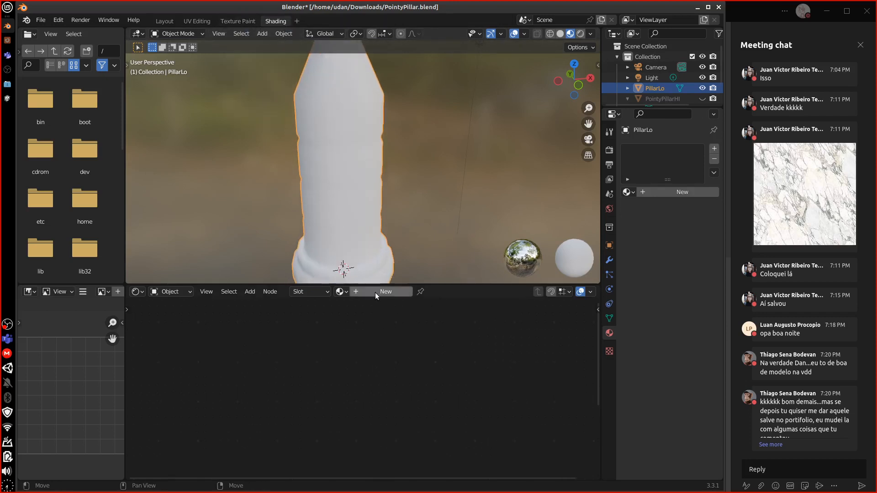
left_click(340, 292)
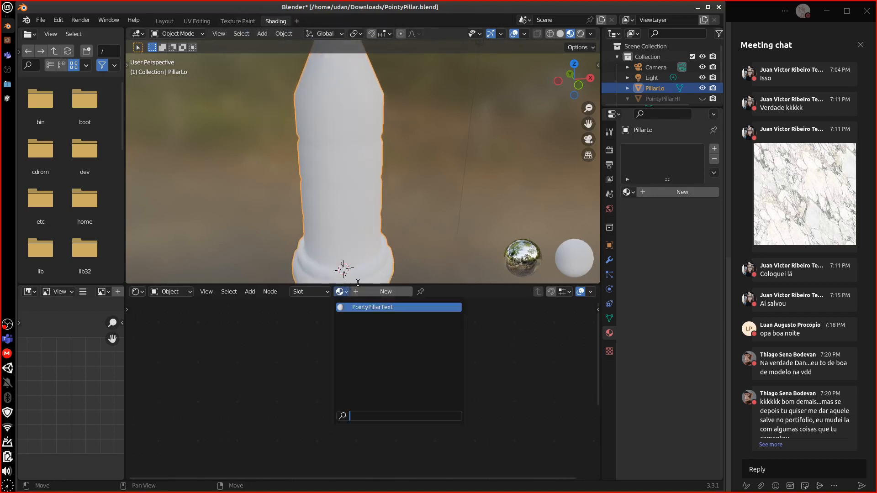
left_click(393, 293)
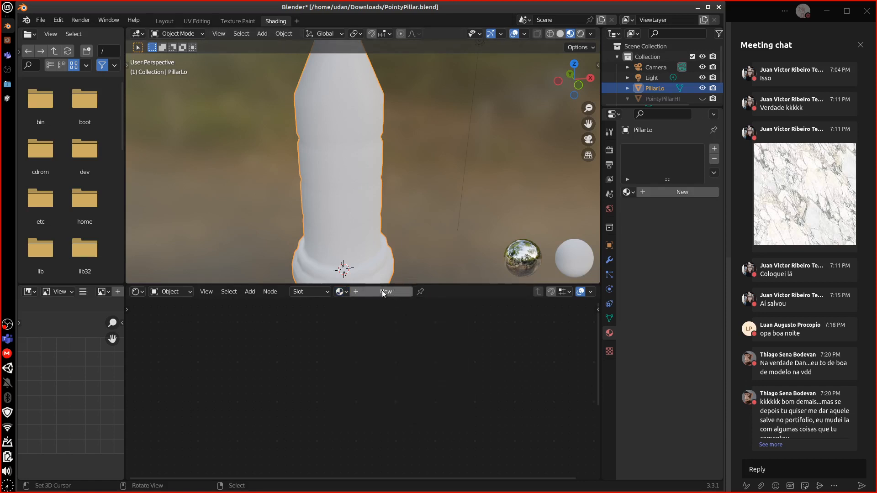
left_click(383, 294)
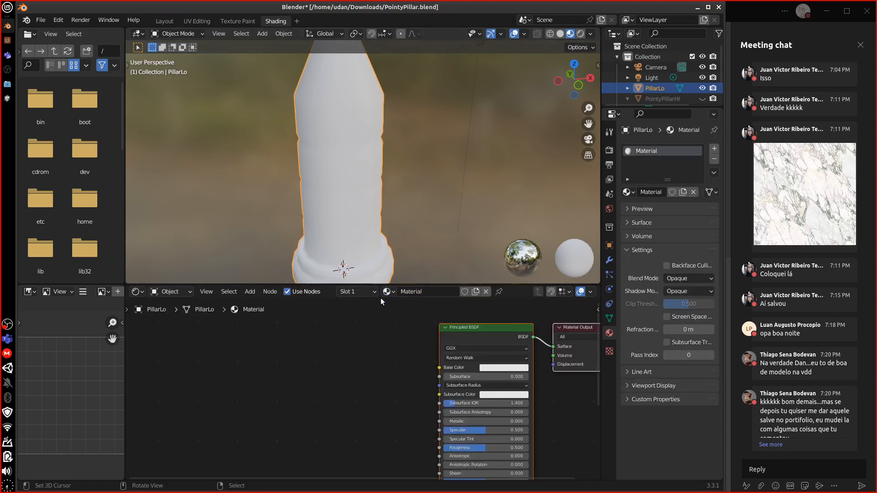
double_click(660, 152)
type("Pillar")
key("BackSpace")
type("Lo")
key("Return")
- Add an unconnected Image Texture node beside the Principled BSDF in the PillarLo material
middle_click_drag(568, 401, 392, 369)
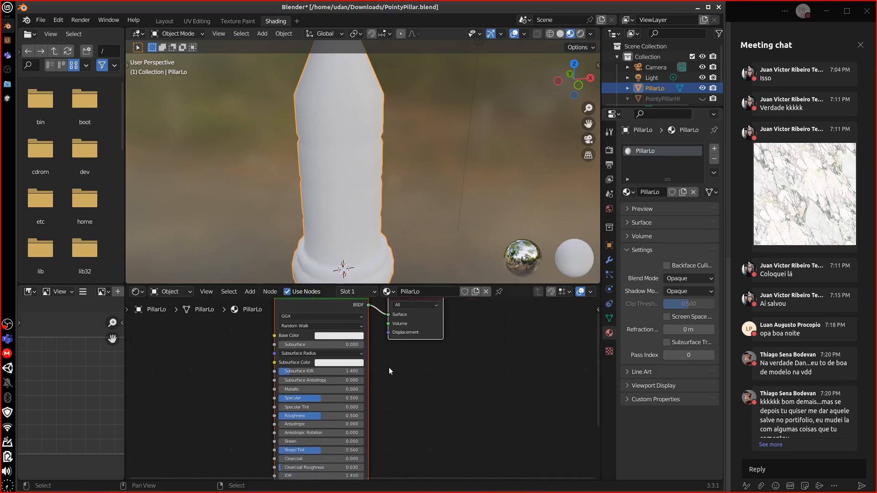
middle_click_drag(446, 399, 448, 406)
key("shift+a")
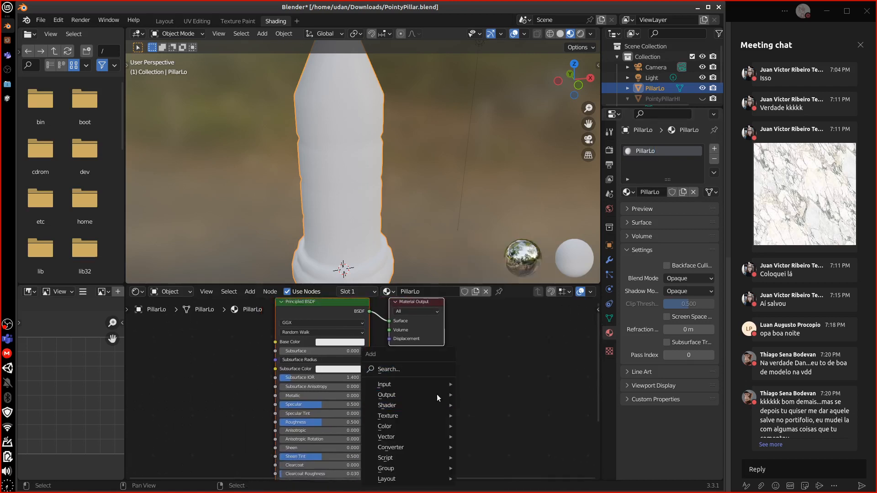
middle_click_drag(345, 307, 346, 319)
middle_click_drag(451, 405, 434, 393)
key("shift+a")
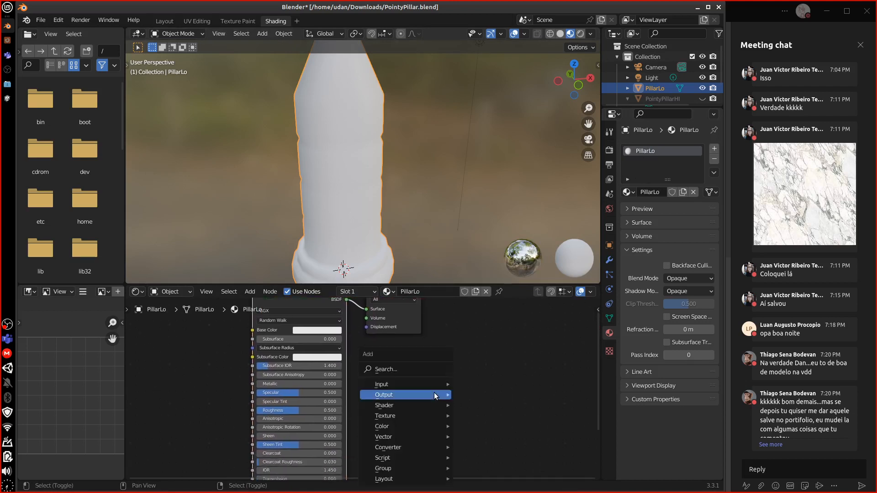
mouse_move(433, 393)
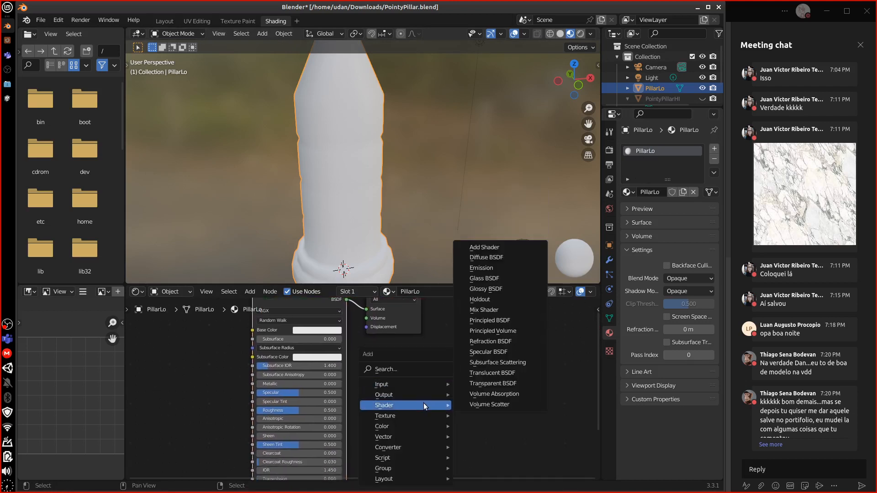
mouse_move(425, 416)
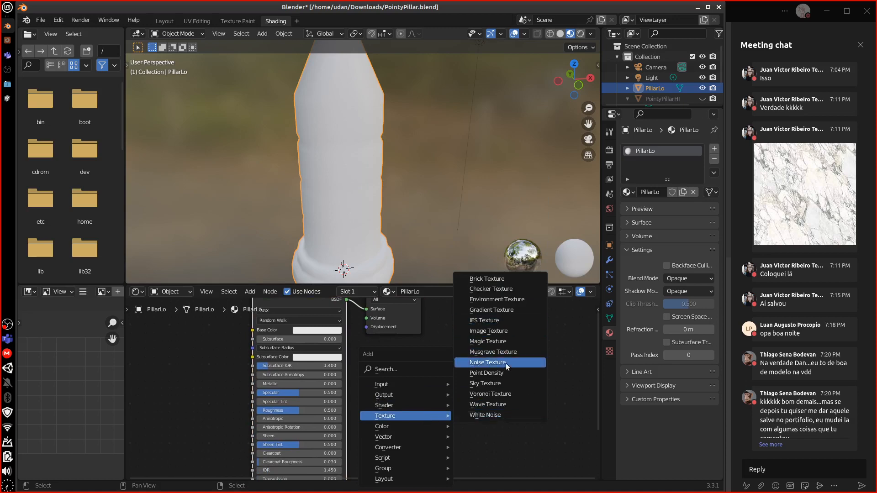
left_click(488, 330)
left_click(523, 396)
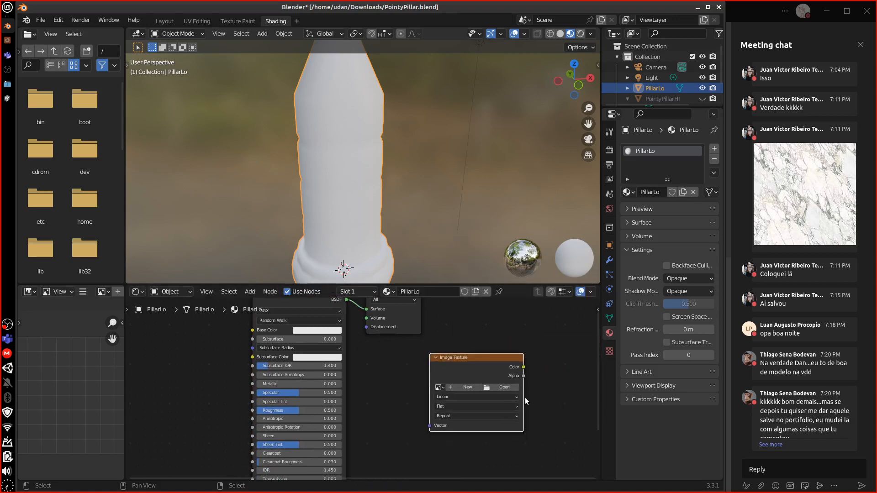
- Create a 1024 by 1024 px blank image named BAKE in the Image Texture node and reposition the node
middle_click_drag(523, 393, 455, 388)
scroll(456, 392, "up", 4)
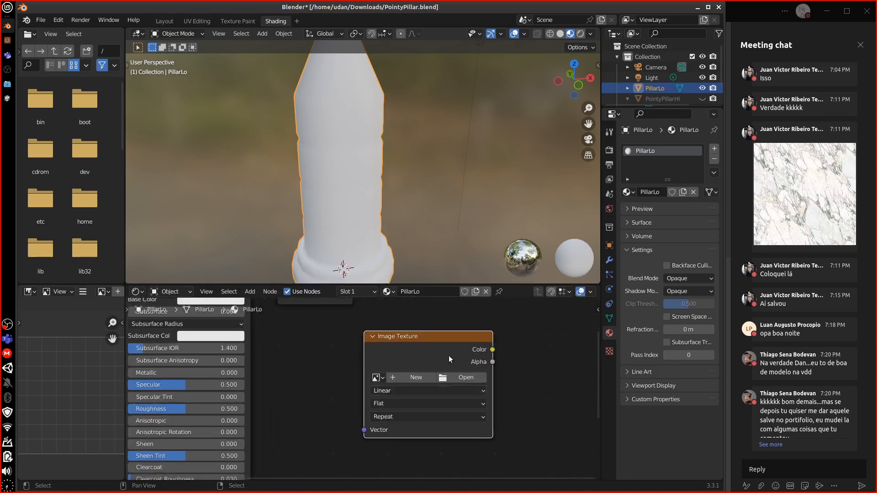
left_click_drag(436, 339, 426, 355)
left_click(407, 392)
left_click(440, 385)
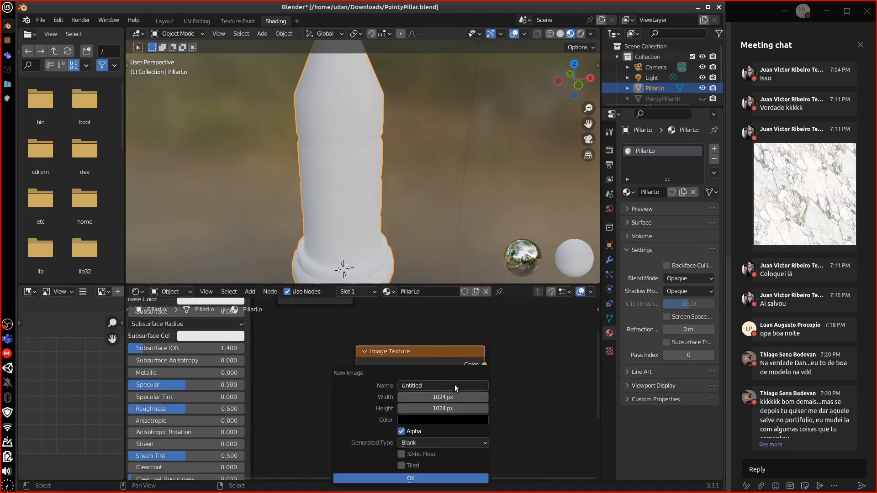
type("BAKE")
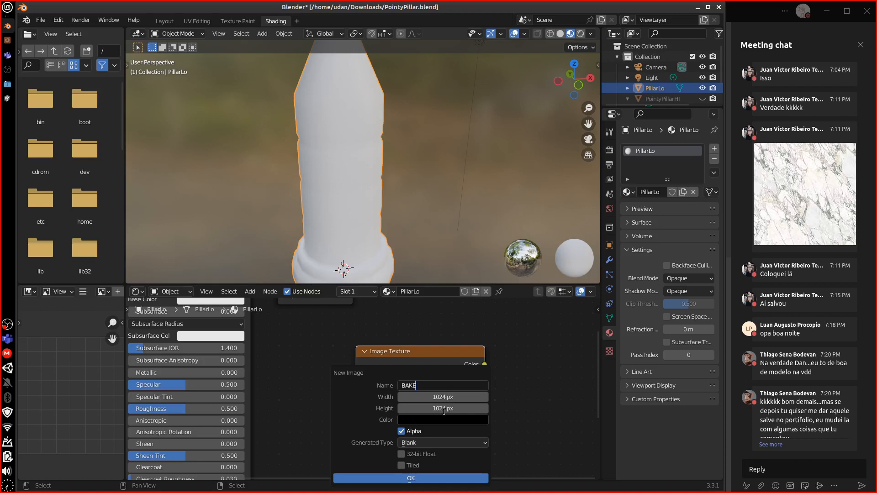
key("Return")
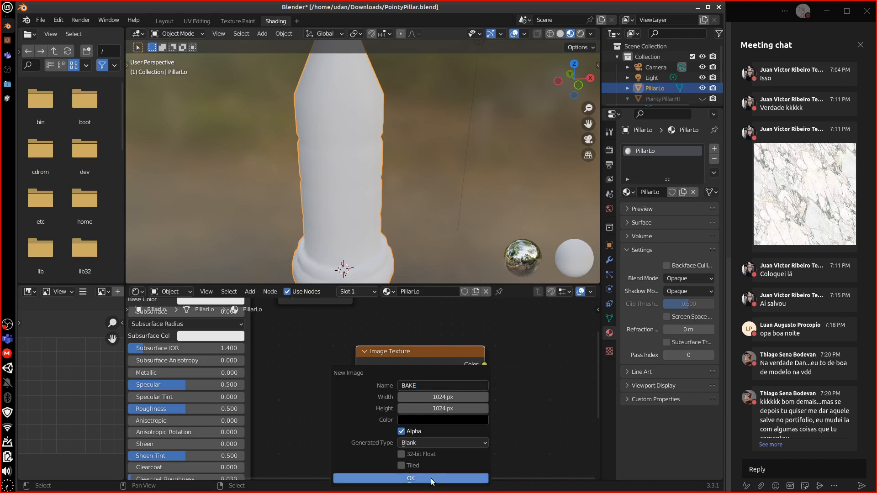
left_click(431, 478)
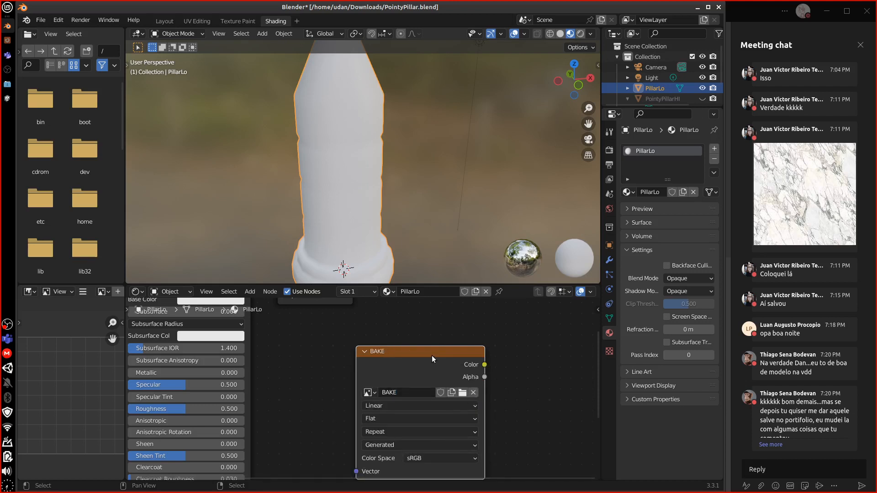
left_click_drag(457, 348, 474, 332)
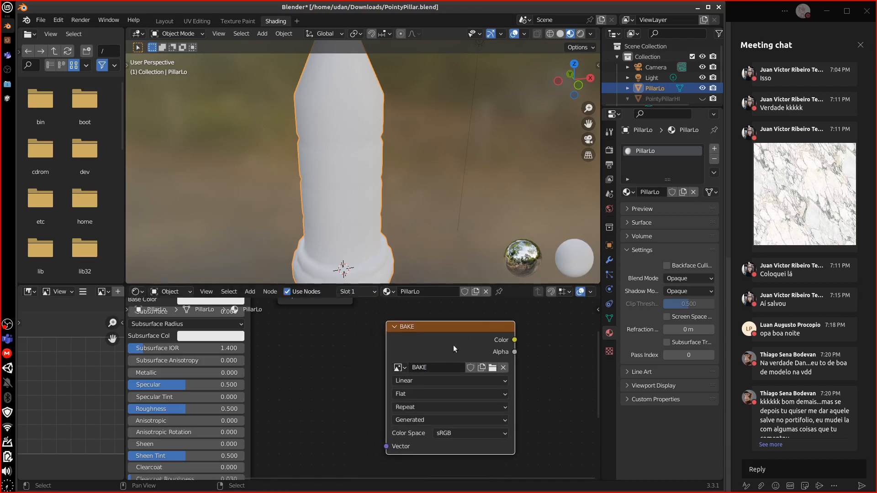
- Add a UV Map node set to UVMap, connect it to the BAKE node's Vector input, and arrange both nodes
key("shift+a")
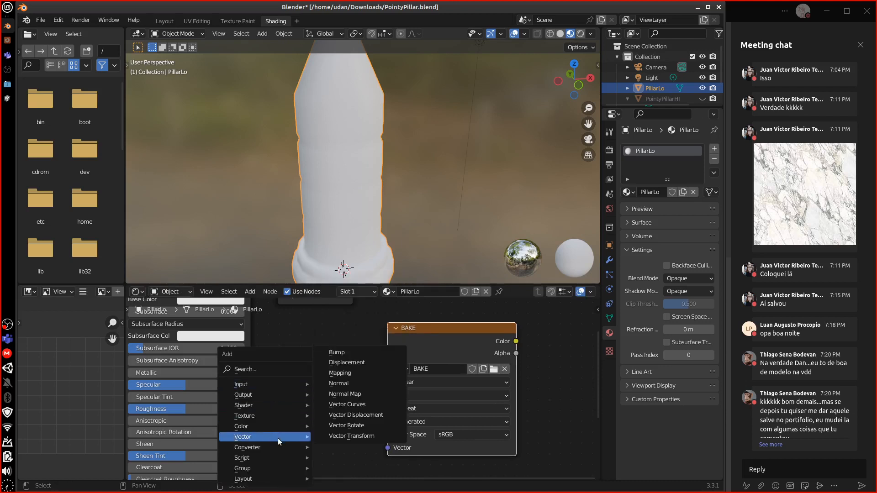
mouse_move(273, 385)
left_click(339, 351)
left_click(338, 386)
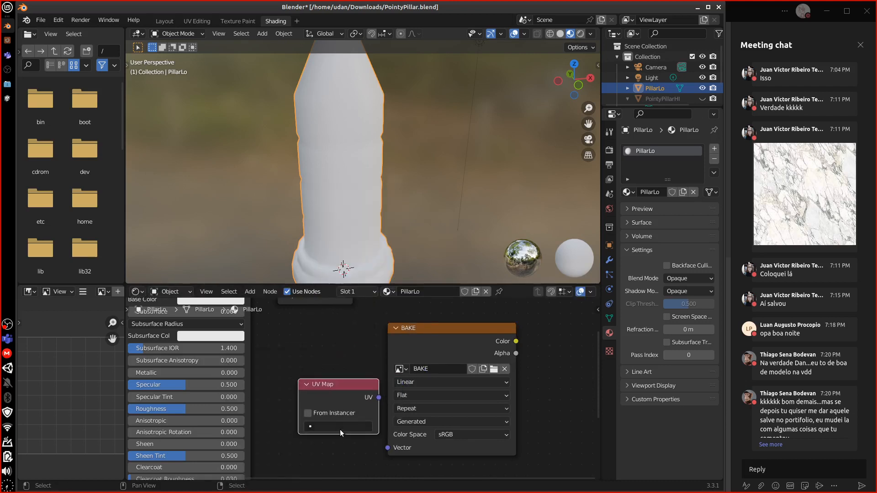
left_click_drag(355, 387, 350, 435)
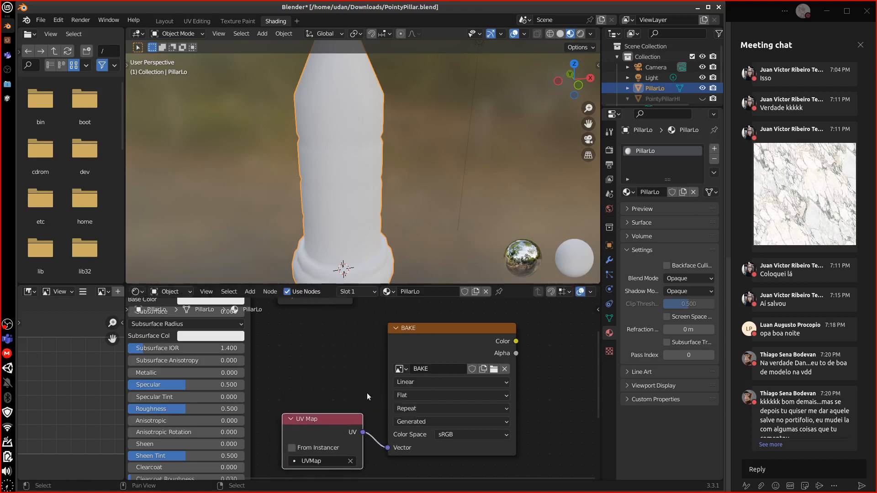
left_click_drag(498, 325, 493, 336)
middle_click_drag(544, 414, 538, 413)
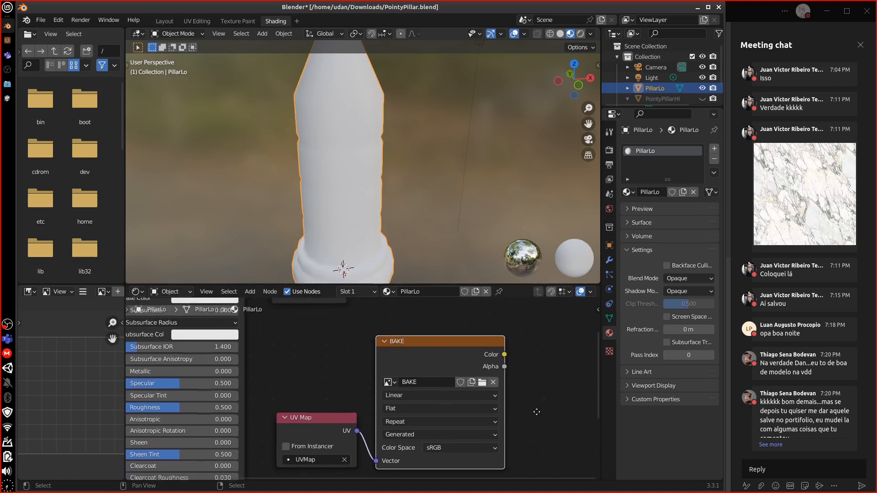
- Unhide PointyPillarHI in the viewport and select it to display its material nodes
left_click(702, 99)
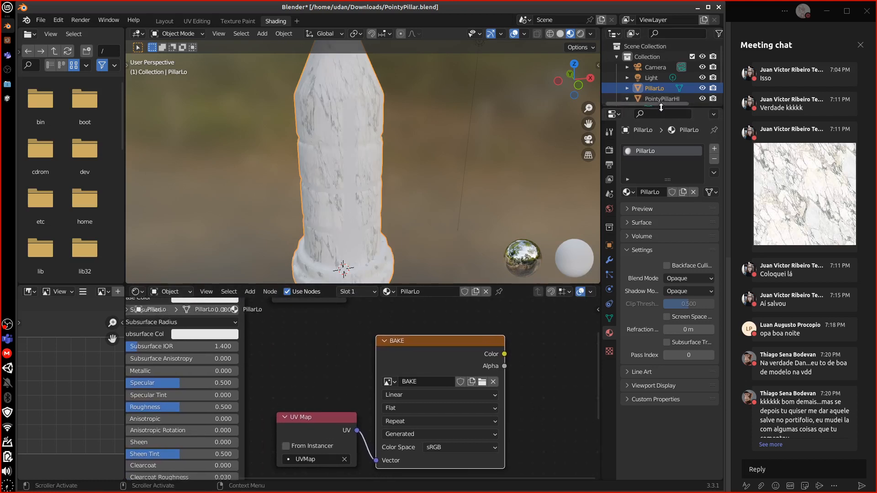
middle_click_drag(305, 411, 419, 400)
scroll(431, 385, "down", 2)
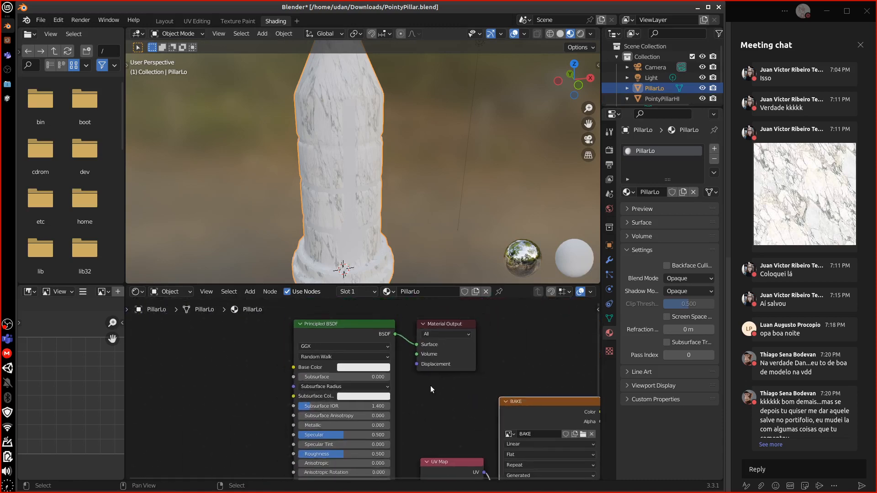
left_click(661, 97)
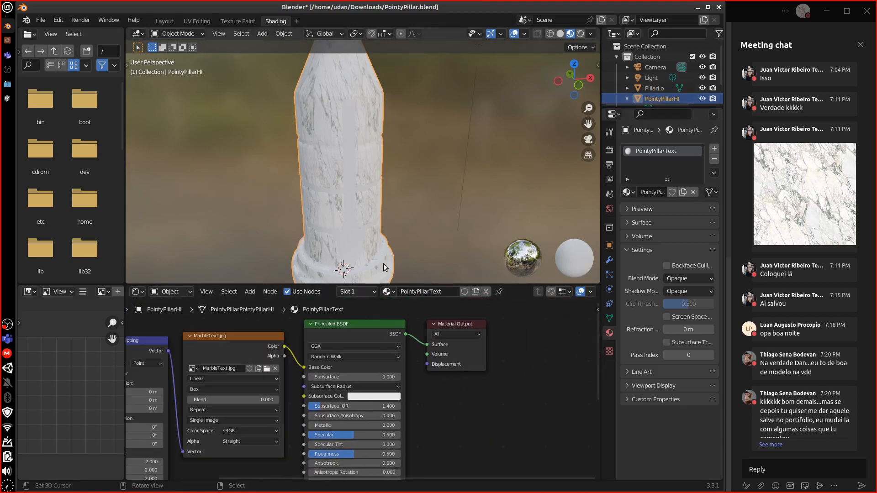
- Annotate a small circle around the Principled BSDF's Base Color input in the PointyPillarText material
middle_click_drag(383, 264, 463, 210)
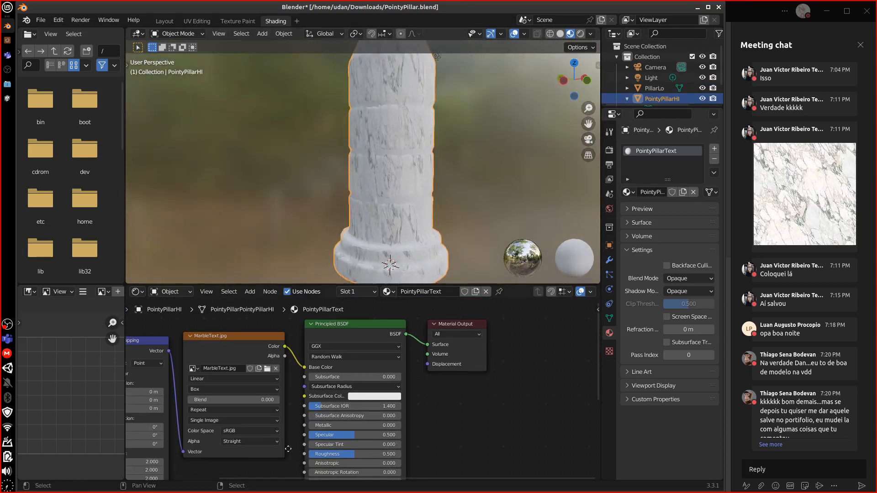
middle_click_drag(313, 345, 462, 355)
scroll(463, 355, "up", 3)
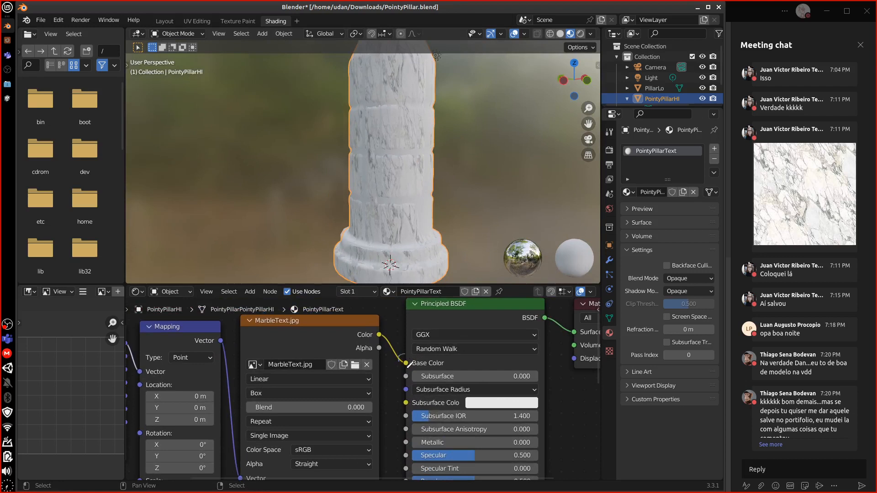
left_click(406, 363)
- Examine the PointyPillarText node tree, from the Texture Coordinate and Mapping nodes through the Principled BSDF inputs
middle_click_drag(188, 355, 364, 334)
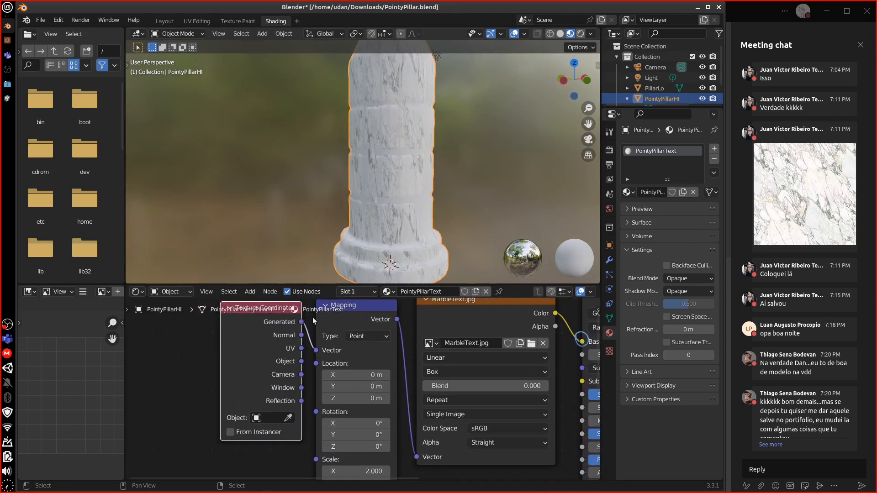
middle_click_drag(523, 400, 259, 378)
middle_click_drag(504, 427, 507, 299)
middle_click_drag(496, 455, 503, 333)
middle_click_drag(475, 399, 473, 450)
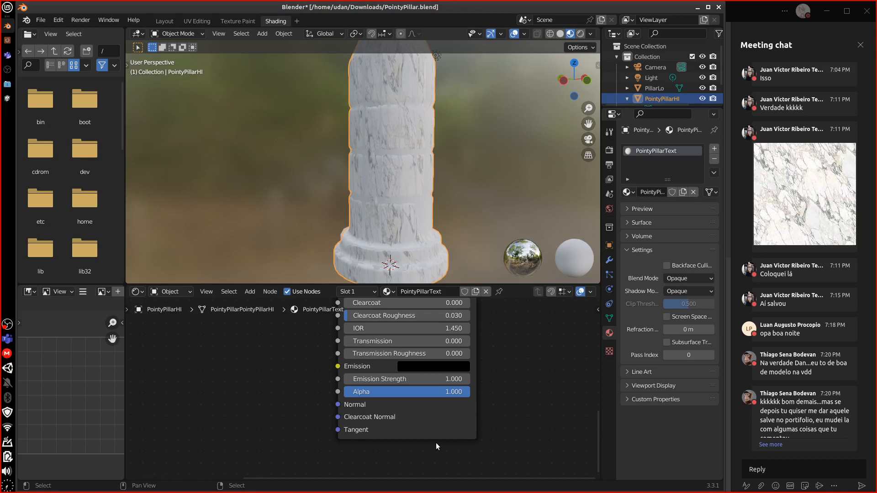
middle_click_drag(511, 376, 476, 398)
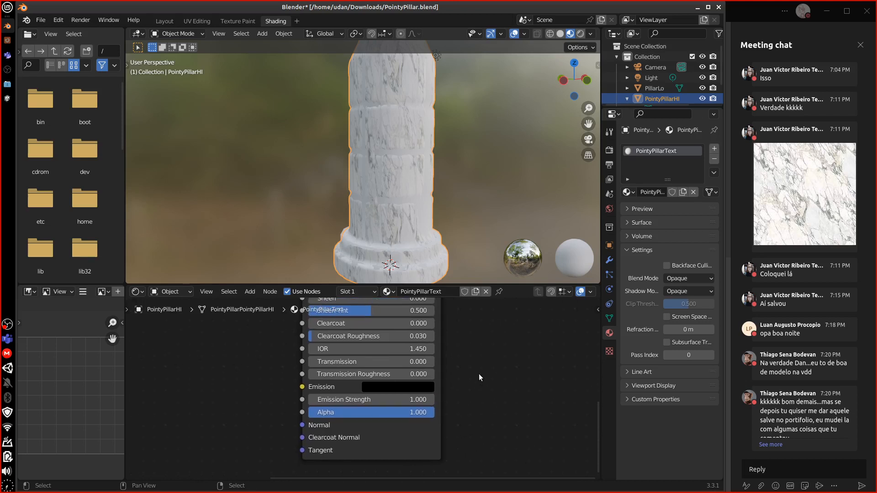
middle_click_drag(489, 363, 448, 439)
middle_click_drag(511, 331, 510, 386)
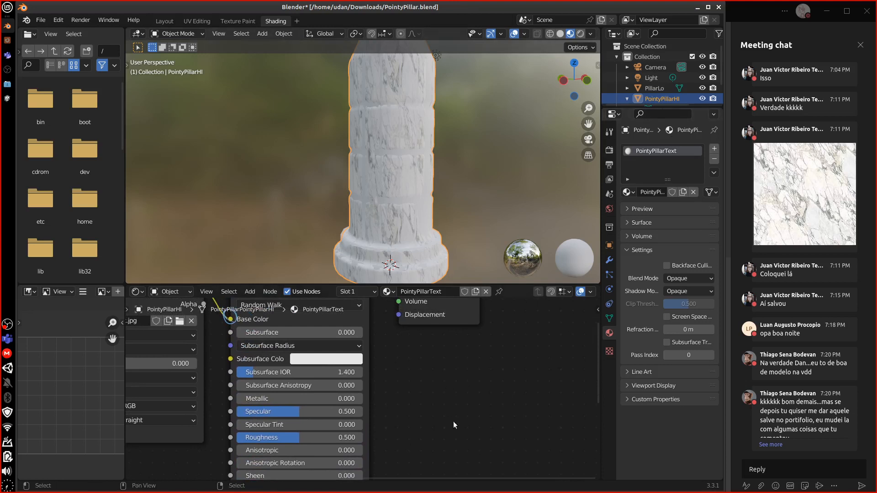
- Enlarge the outliner and add PillarLo to the PointyPillarHI selection as the active object
left_click_drag(658, 108, 658, 172)
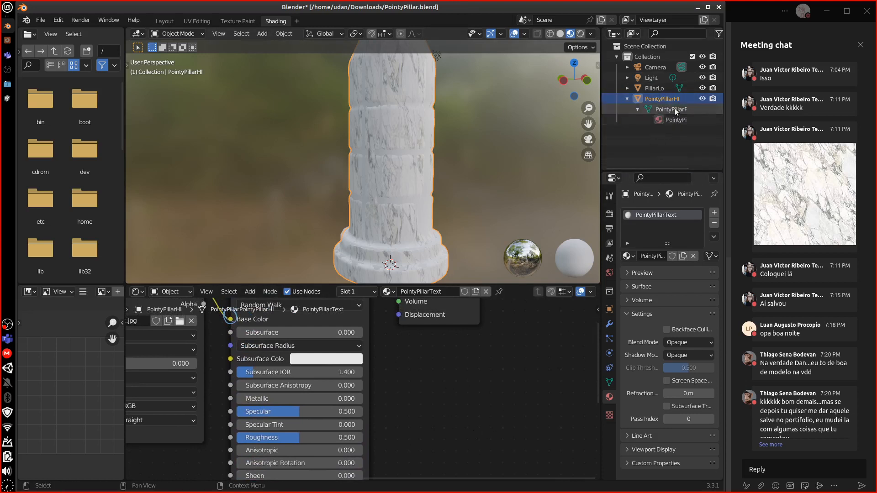
left_click(654, 88, "ctrl")
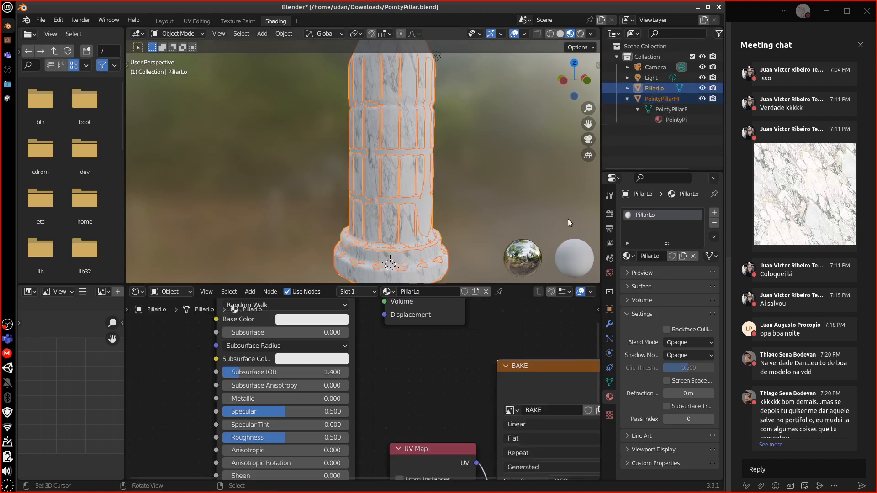
- Widen the properties and image editor areas and display the BAKE image in the image editor
middle_click_drag(401, 390, 279, 408)
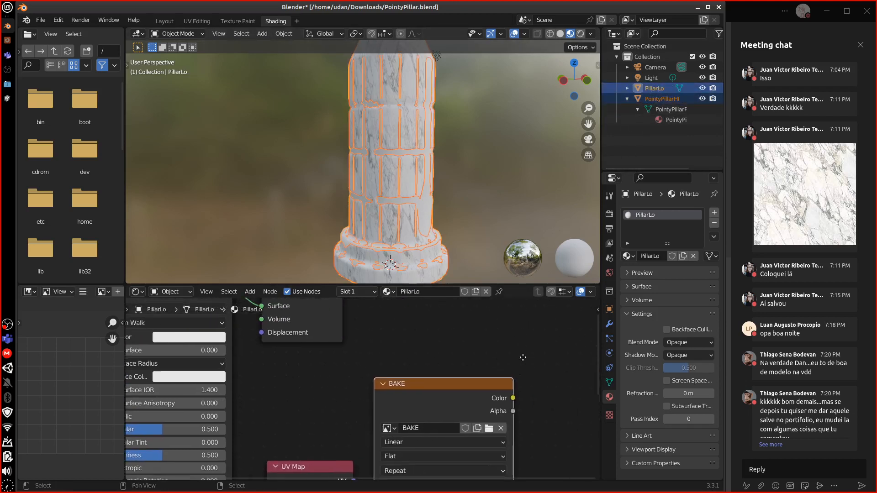
middle_click_drag(522, 356, 498, 279)
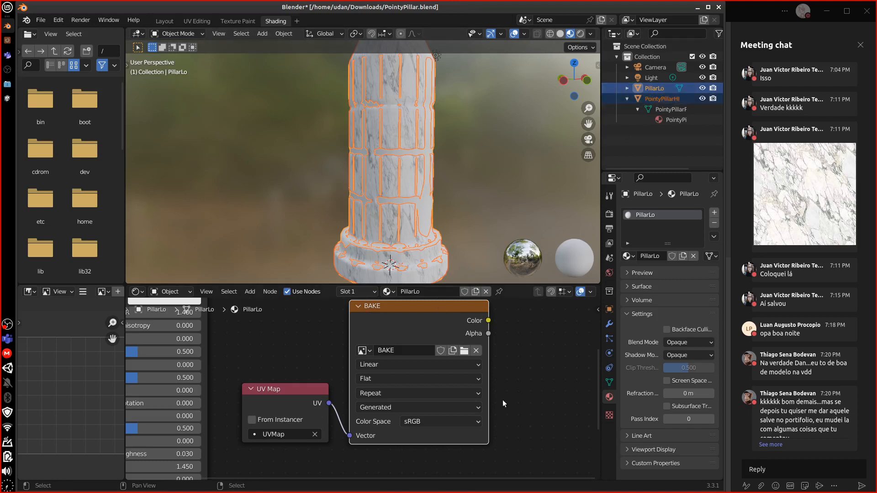
left_click_drag(662, 172, 663, 158)
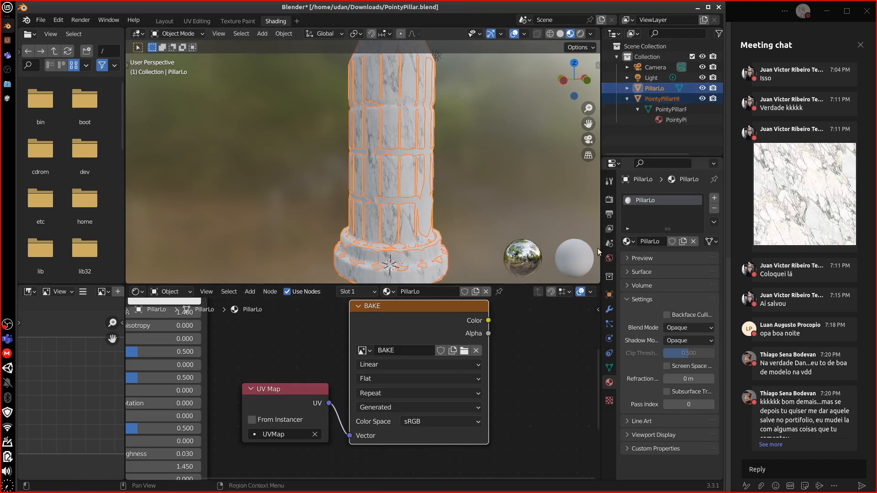
left_click_drag(599, 242, 566, 242)
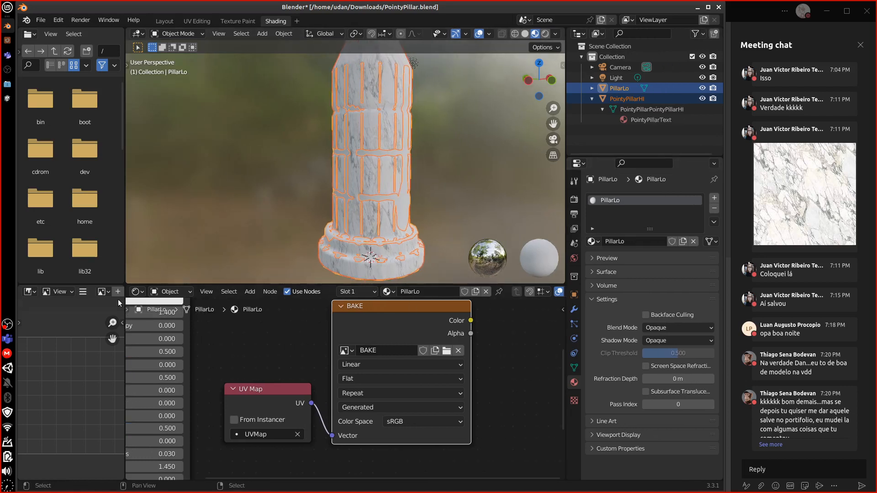
left_click(101, 291)
left_click(113, 307)
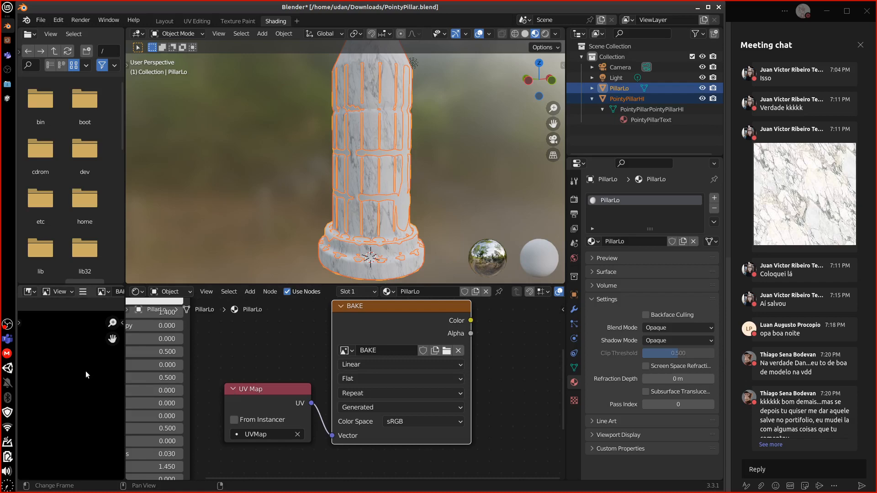
scroll(84, 372, "down", 4)
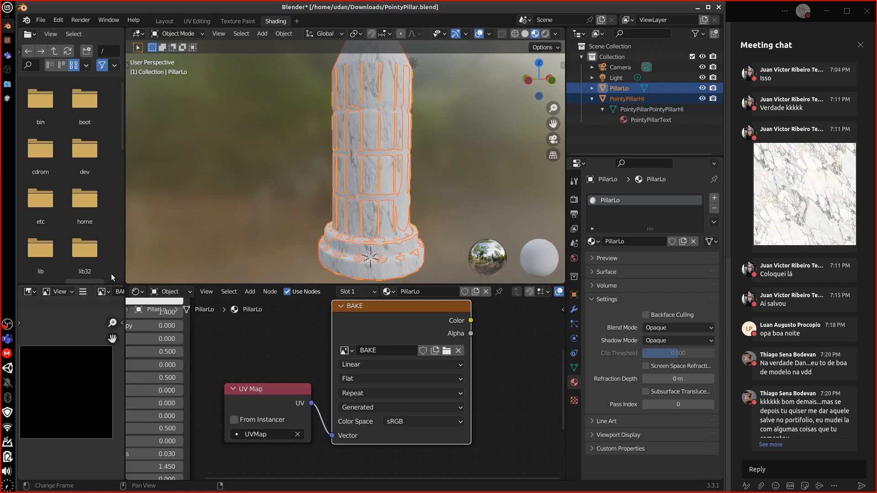
left_click_drag(124, 274, 201, 264)
scroll(155, 409, "up", 2)
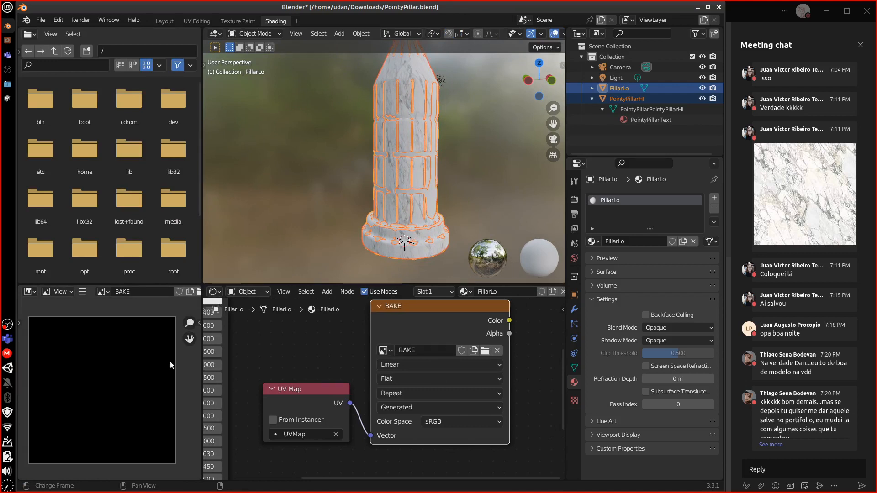
middle_click_drag(535, 405, 517, 430)
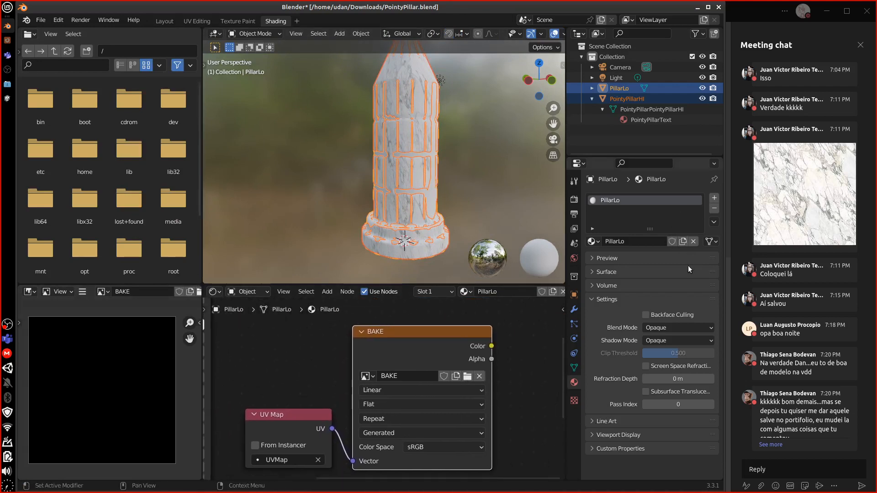
- Set the render engine to Cycles, collapse the Sampling settings and expand the Bake settings
left_click(574, 199)
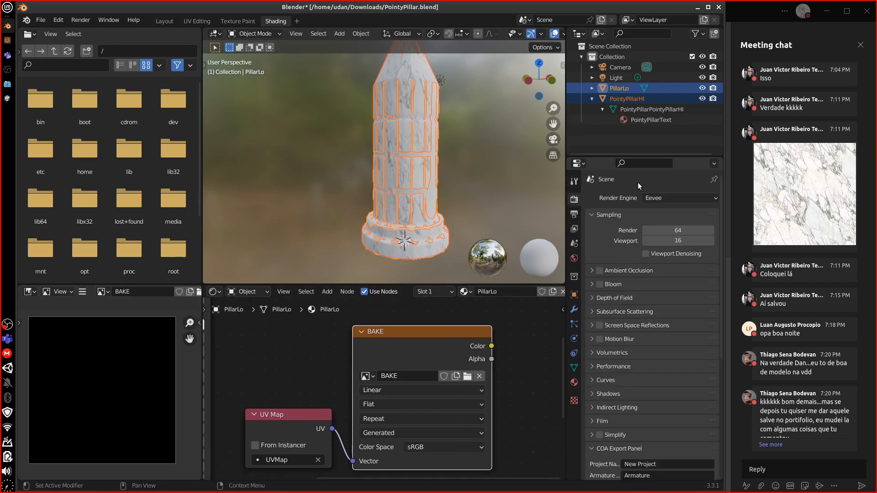
left_click(672, 198)
left_click(690, 232)
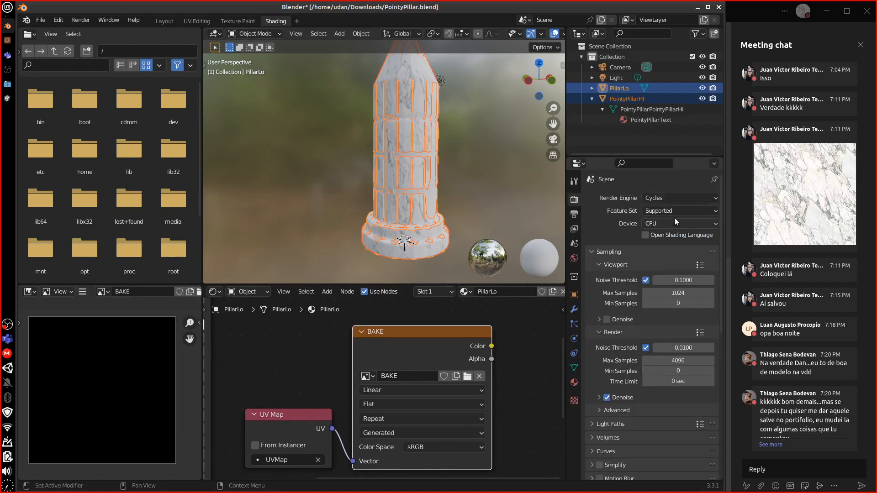
left_click(591, 251)
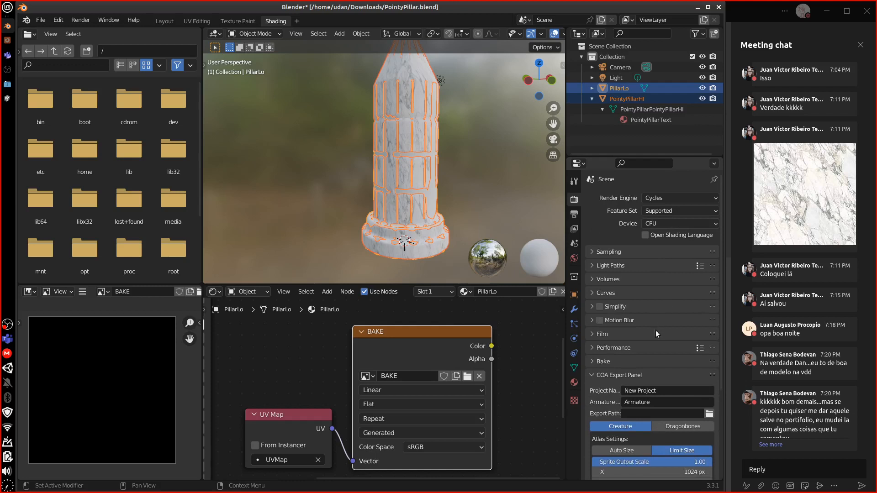
left_click(619, 361)
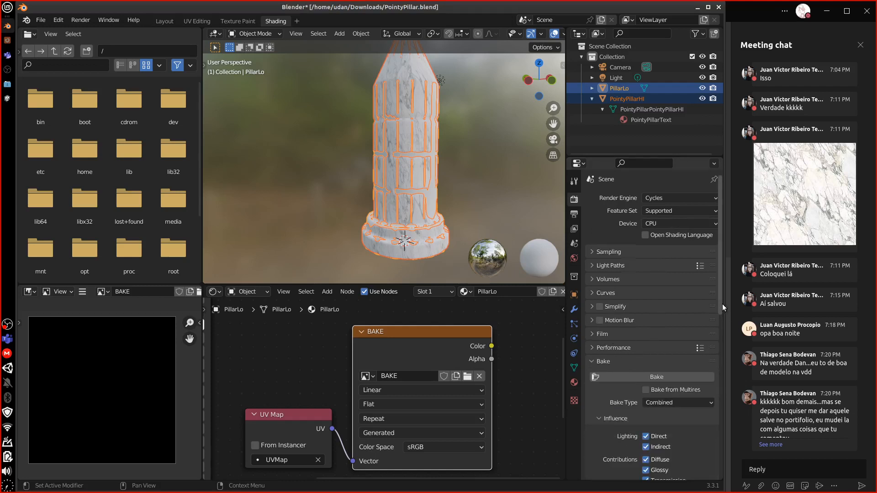
- Set the bake type to Normal and enable Selected to Active with its options expanded
left_click_drag(722, 303, 719, 352)
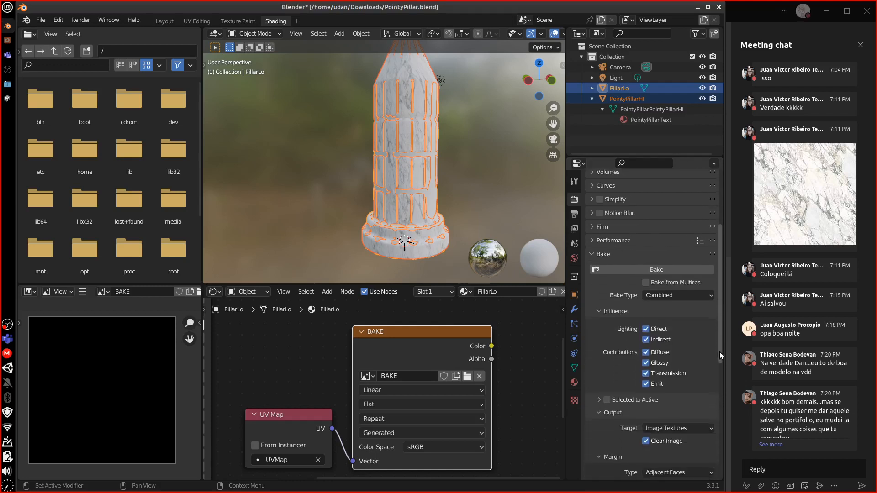
left_click(679, 295)
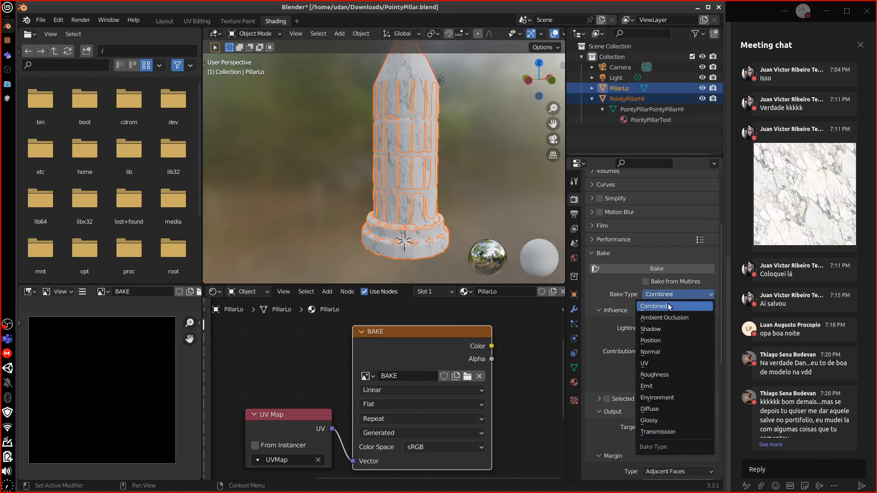
left_click(656, 353)
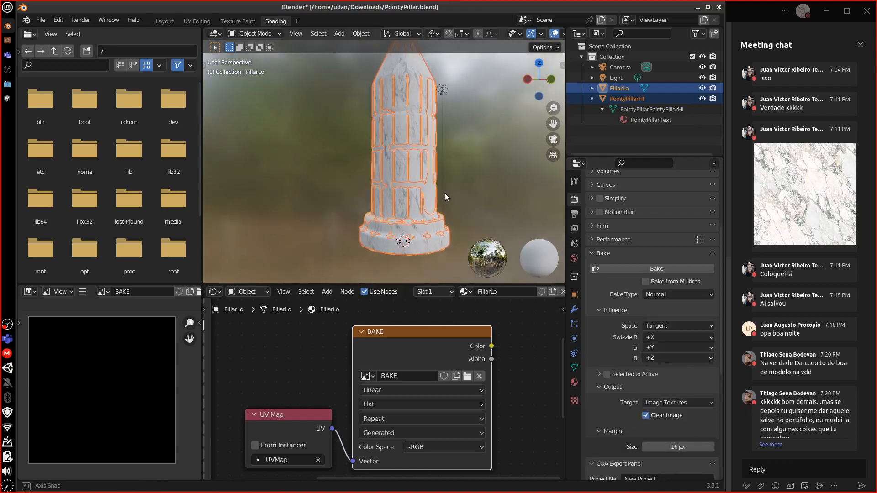
middle_click_drag(467, 143, 432, 177, "shift")
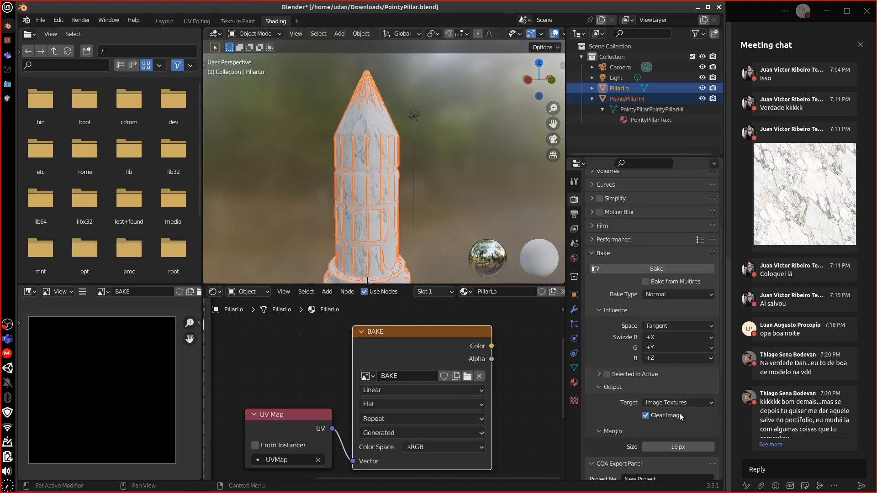
left_click(600, 374)
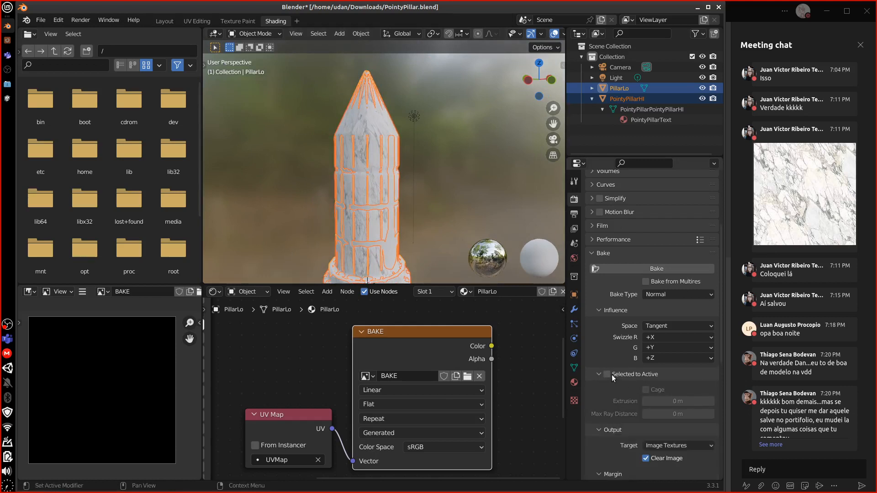
left_click(612, 377)
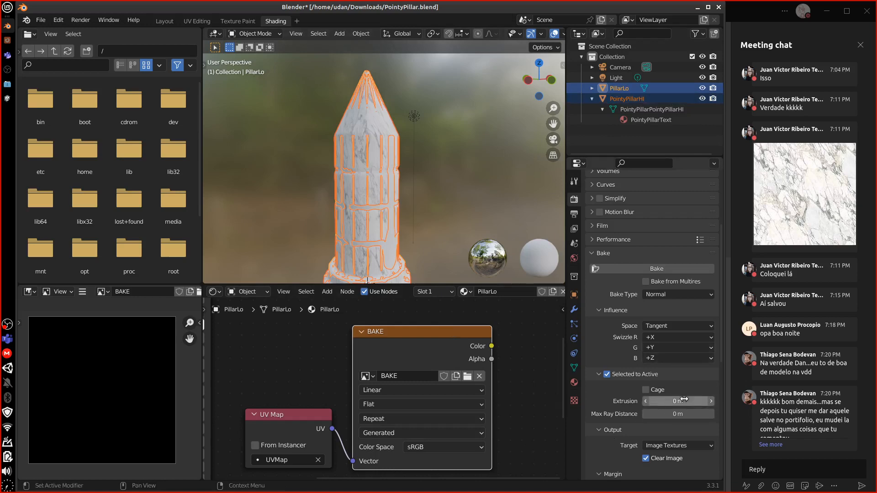
- Examine where the high-poly and low-poly pillar surfaces diverge, using the Layout workspace's front view in solid and wireframe shading
scroll(446, 222, "up", 6)
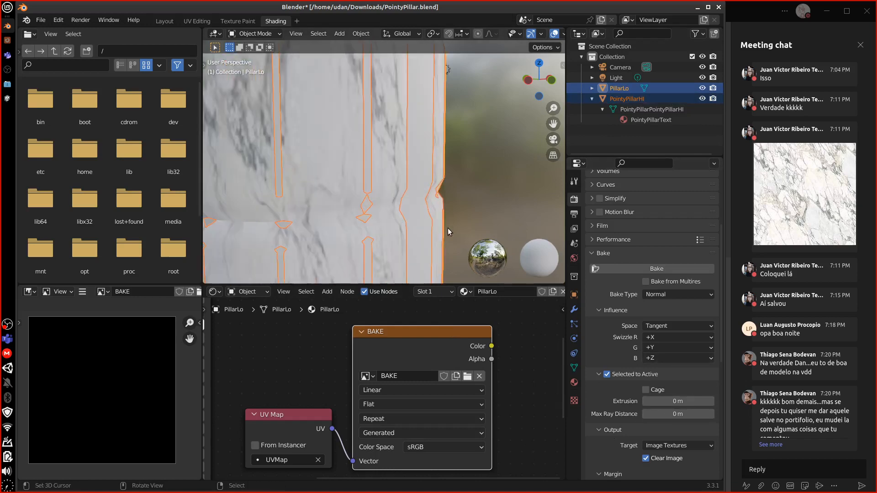
middle_click_drag(462, 163, 494, 171, "shift")
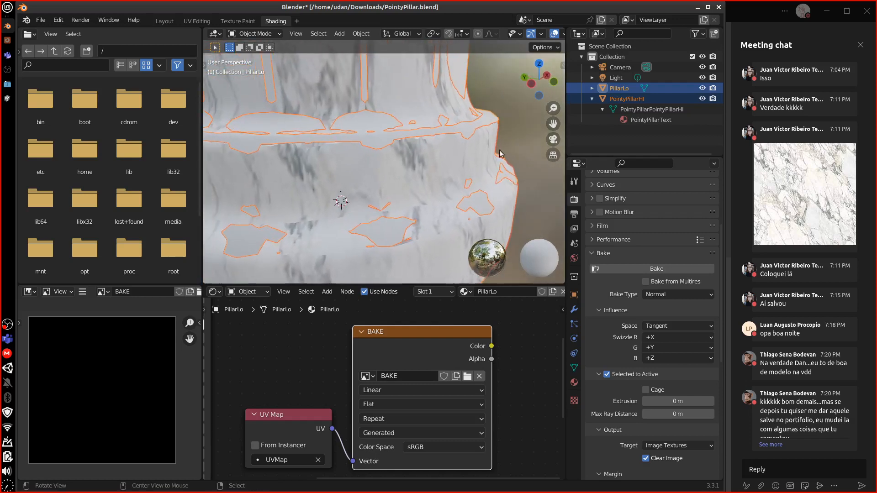
left_click(164, 21)
middle_click_drag(368, 311, 451, 268, "shift")
scroll(452, 267, "up", 5)
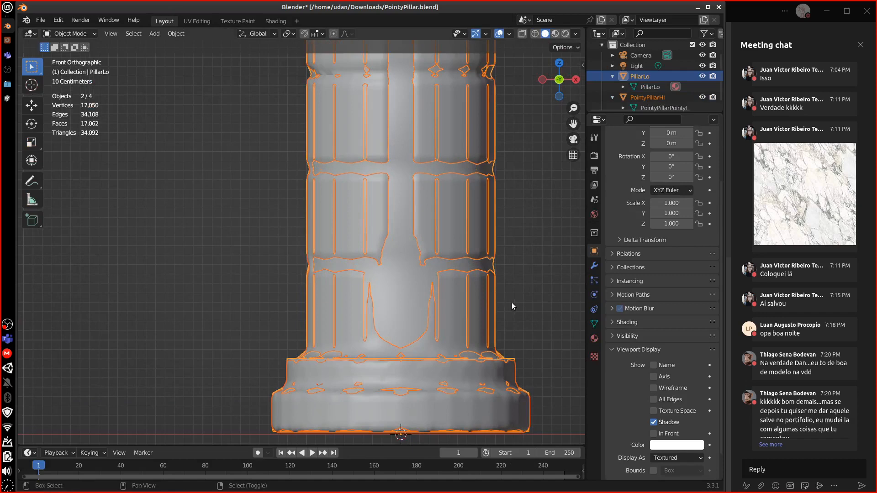
key("shift+z")
mouse_move(521, 267)
middle_mouse_down("shift")
mouse_move(448, 353)
mouse_move(421, 473)
middle_mouse_up("shift")
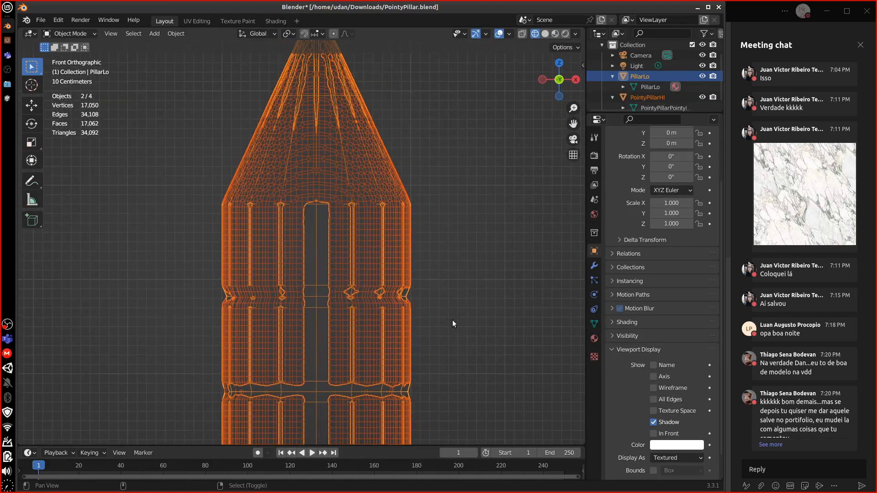
middle_click_drag(450, 315, 433, 281, "shift")
scroll(429, 304, "up", 2)
scroll(457, 312, "up", 2)
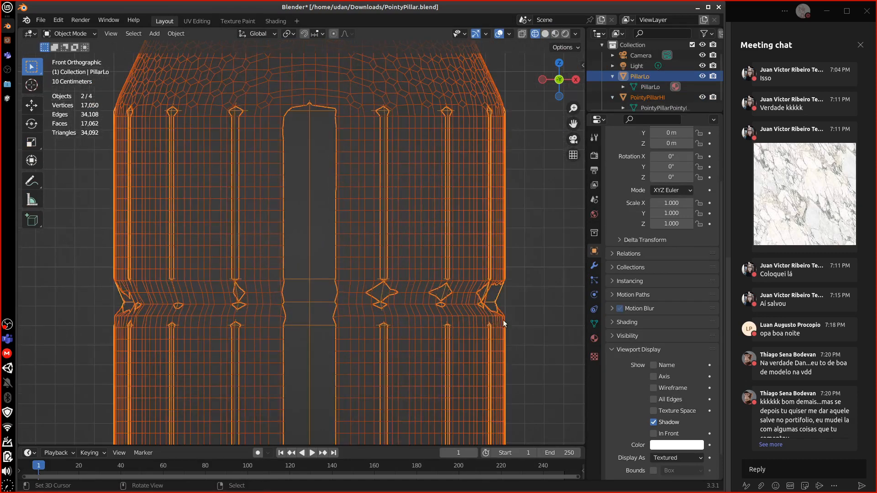
middle_click_drag(524, 317, 408, 281, "shift")
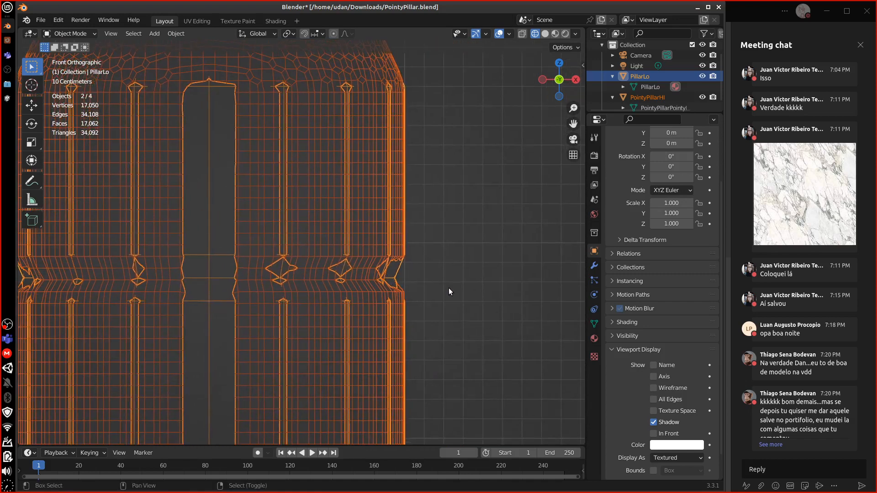
key("shift+z")
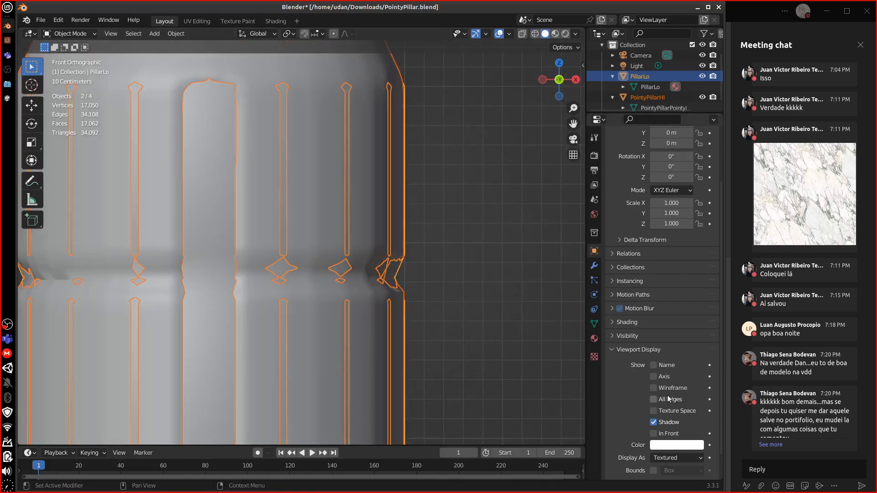
- Display PillarLo as Wire and enable In Front in its viewport display settings
left_click(675, 458)
left_click(677, 436)
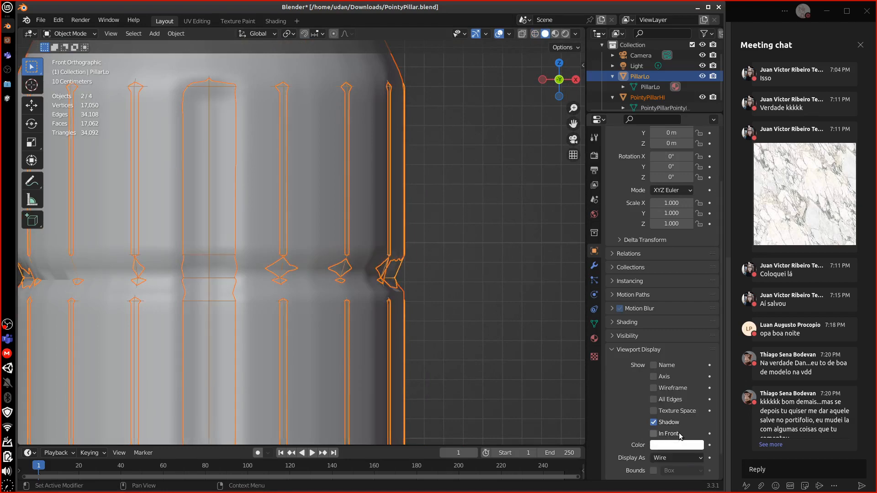
middle_click_drag(455, 280, 455, 299, "shift")
scroll(445, 350, "up", 4)
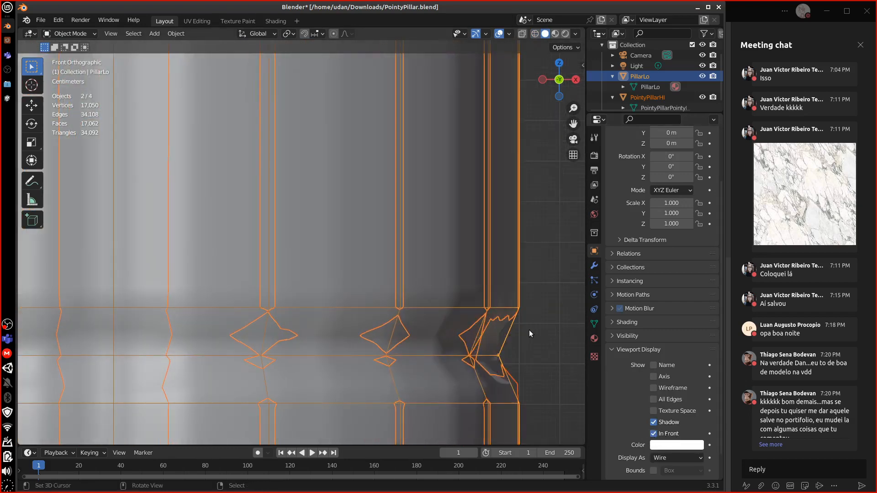
- Measure the gap between the low-poly wireframe and the high-poly surface at the pillar's groove edge
left_click_drag(480, 287, 264, 124, "alt+shift")
left_click_drag(366, 243, 348, 230, "alt+shift")
scroll(309, 228, "up", 5)
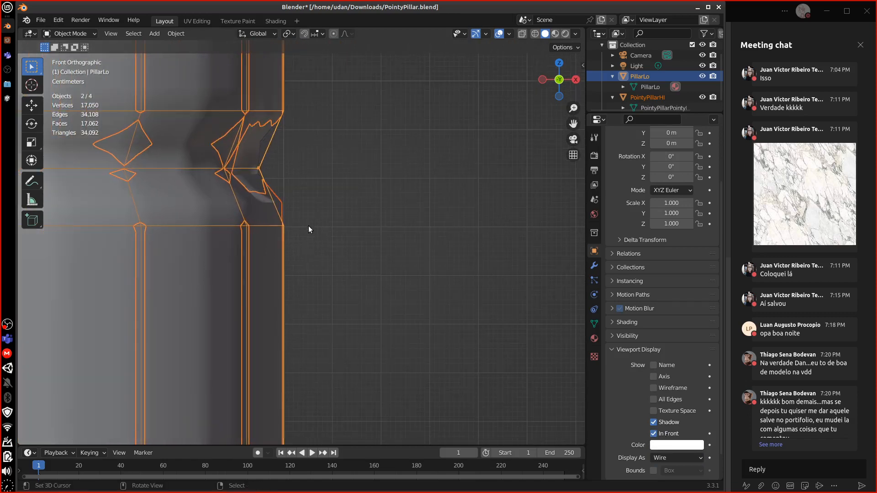
left_click(31, 199)
left_click_drag(250, 168, 263, 160)
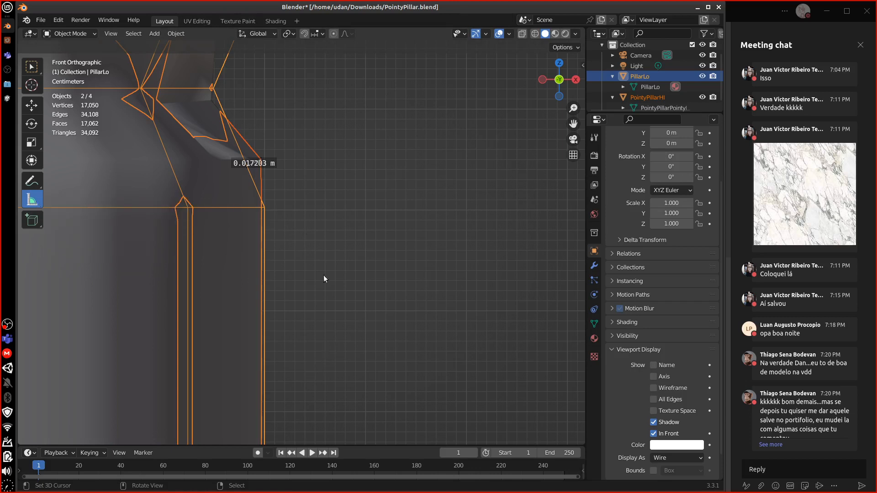
- Set the bake Extrusion to 0.0172 m in the Shading workspace
left_click(278, 21)
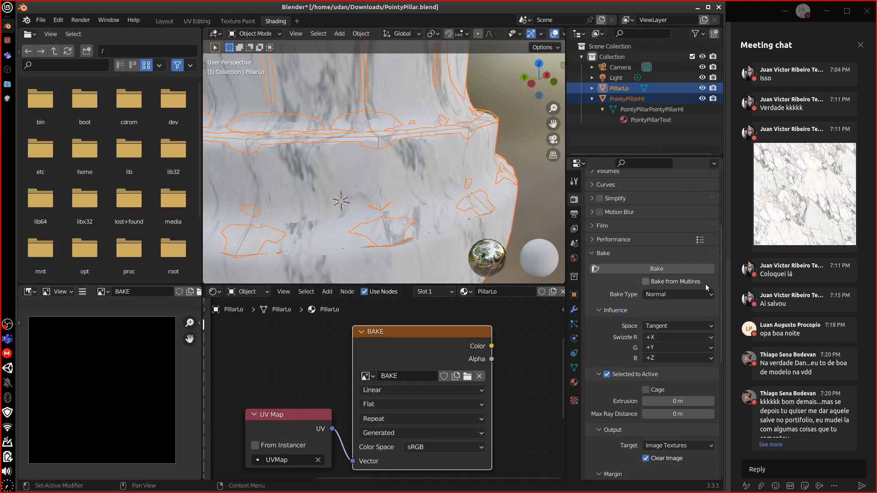
left_click_drag(722, 286, 722, 315)
left_click(680, 333)
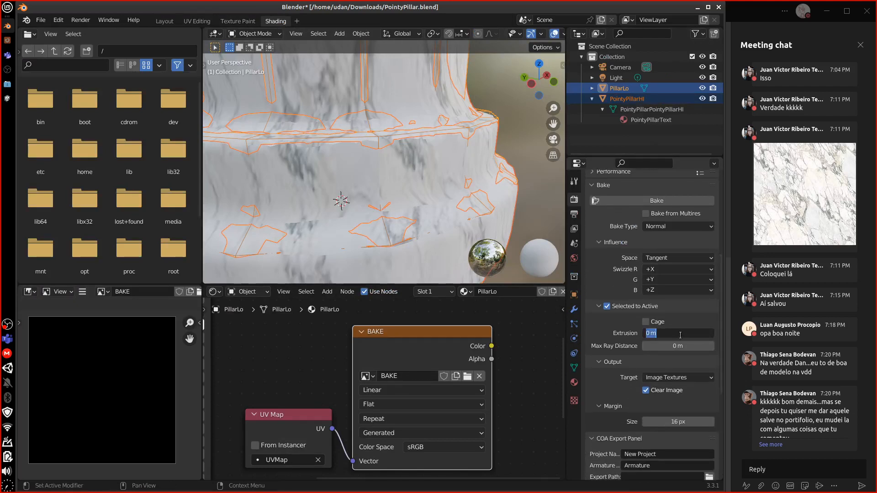
type("0")
type(".0172")
key("Return")
- Recheck the measured gap in the Layout workspace, then bake PointyPillarHI's normals onto PillarLo's BAKE image
left_click(165, 21)
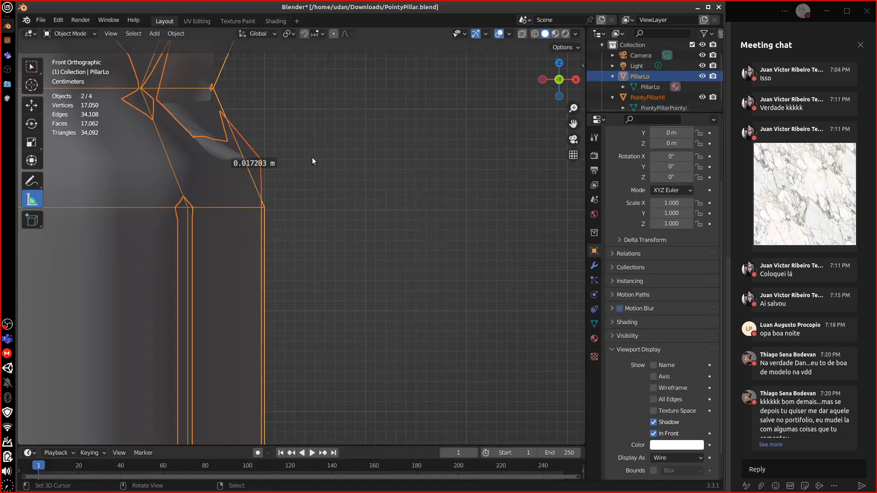
left_click(275, 21)
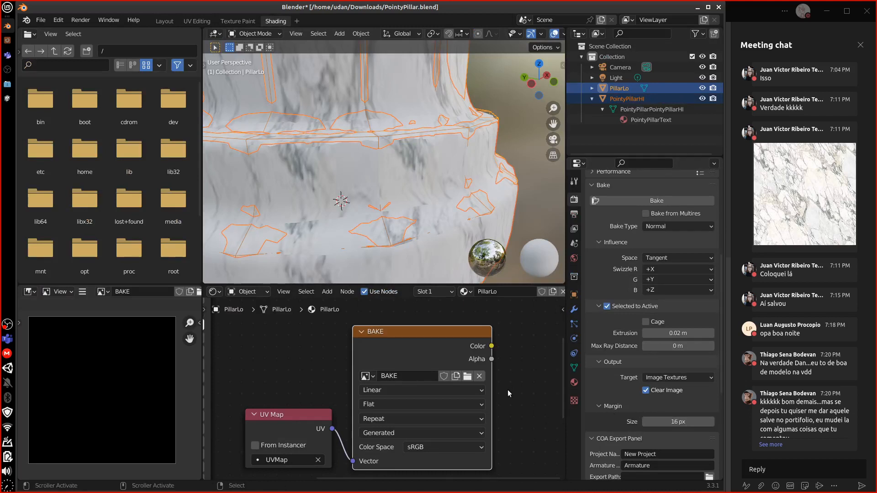
key("t")
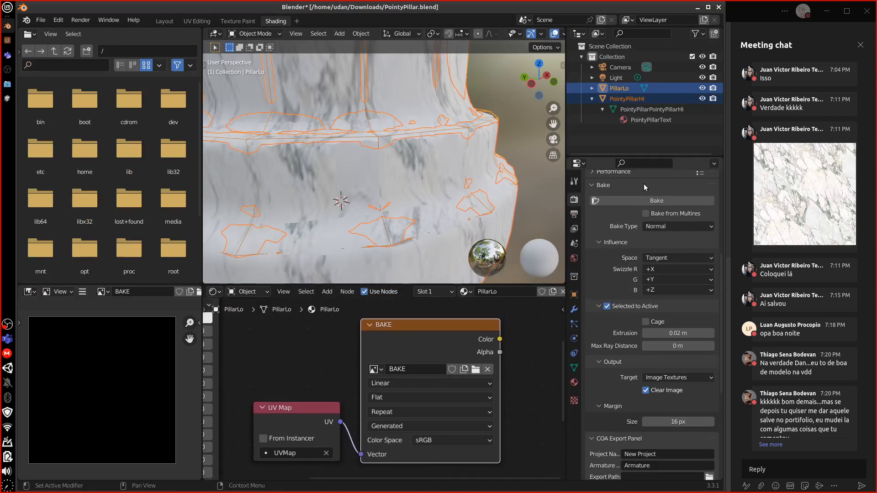
left_click(620, 201)
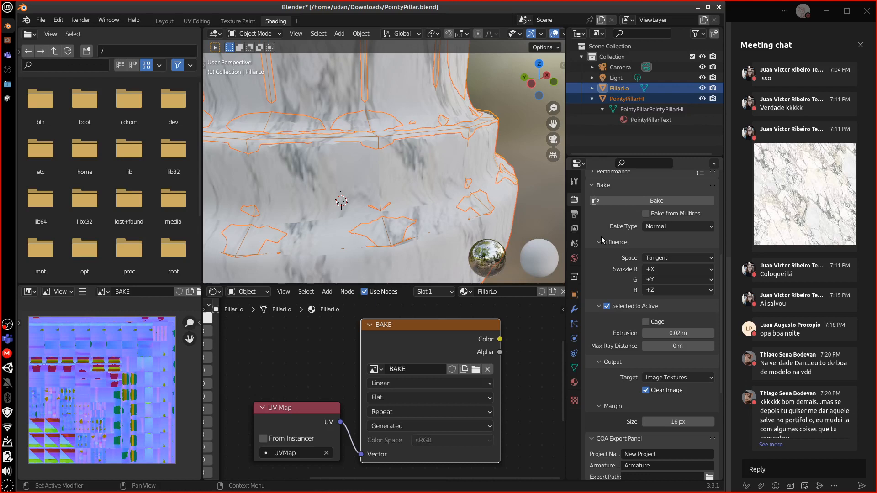
- Examine the baked normal map's red and green error patches up close in the Texture Paint workspace
mouse_move(134, 411)
middle_mouse_down()
mouse_move(149, 389)
mouse_move(142, 401)
middle_mouse_up()
left_click(228, 21)
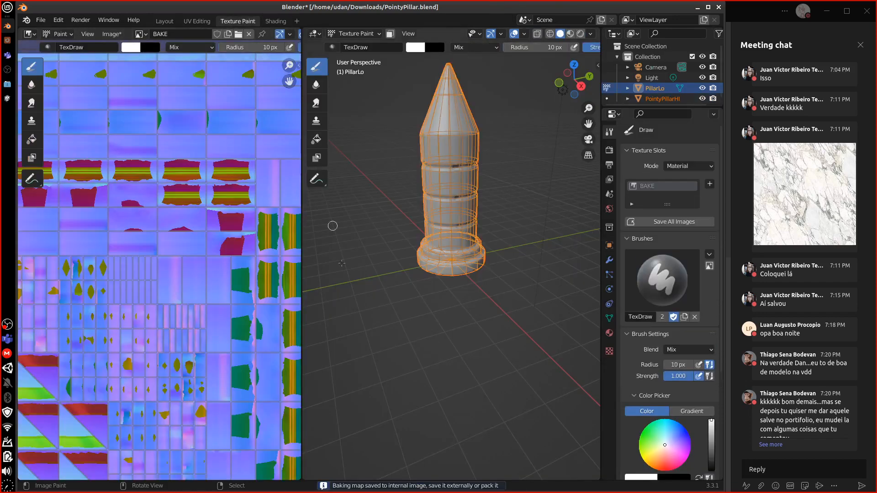
middle_click_drag(202, 347, 214, 313)
scroll(231, 308, "up", 4)
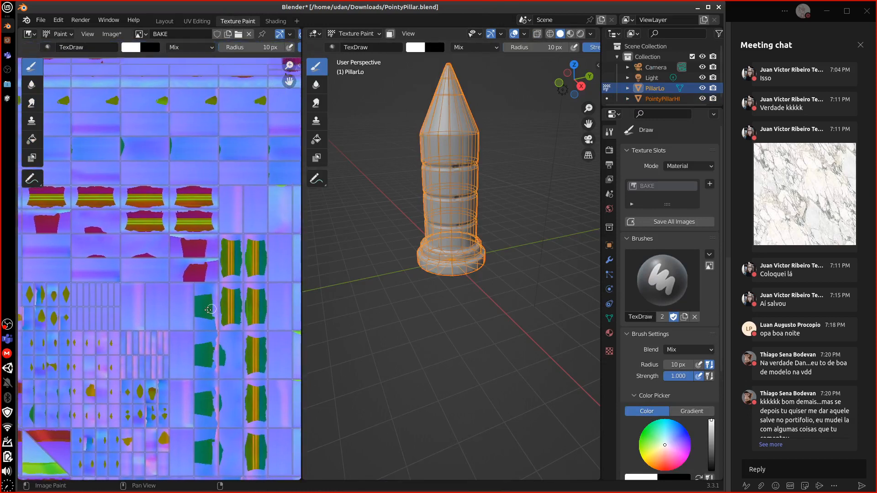
scroll(231, 304, "up", 2)
middle_click_drag(231, 303, 181, 374)
middle_click_drag(347, 372, 285, 370)
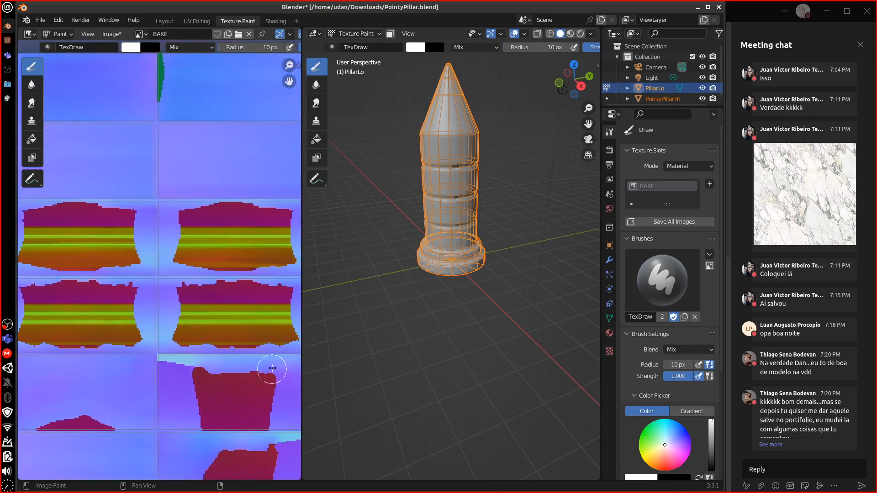
- Turn on the Face Orientation overlay for the pillars in the Layout workspace
left_click(164, 21)
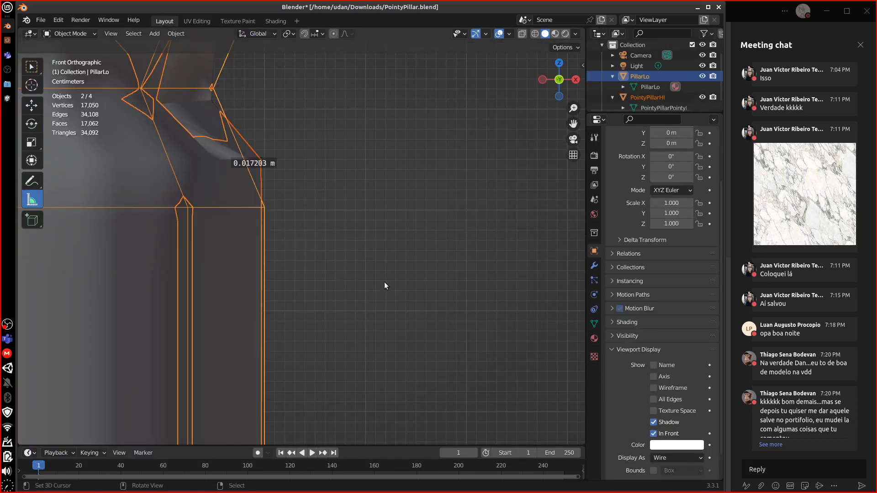
scroll(385, 284, "down", 5)
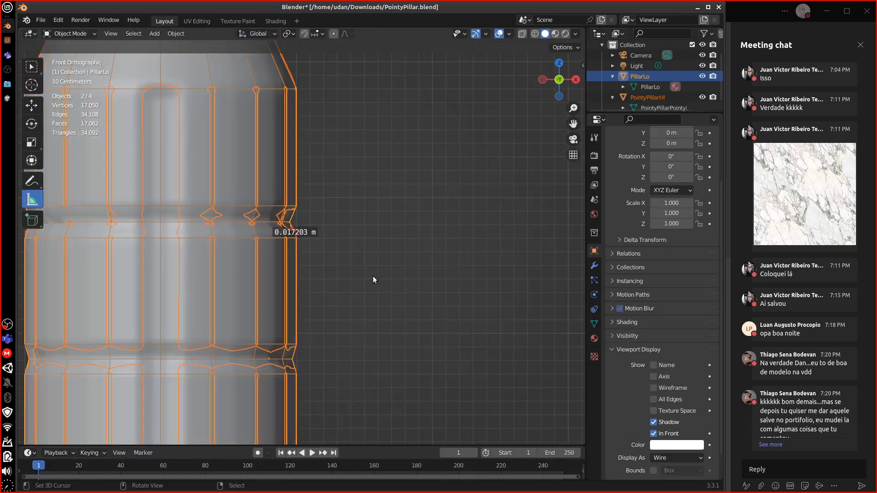
scroll(426, 262, "down", 4)
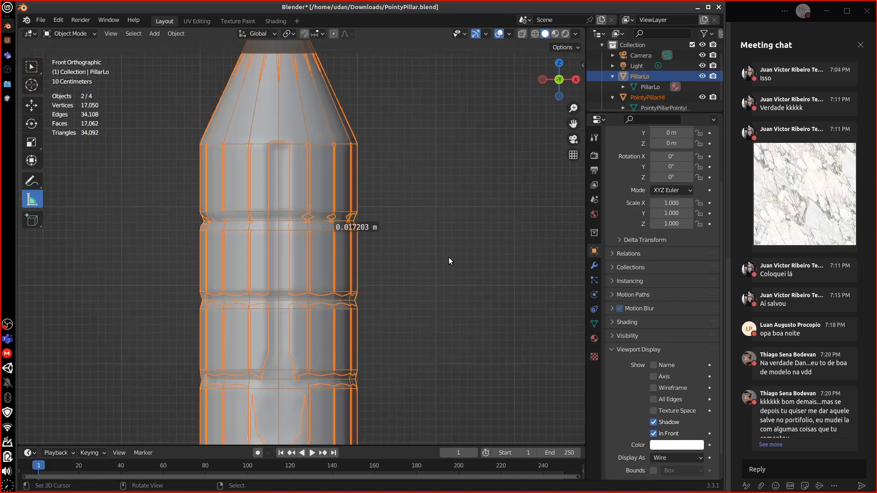
scroll(449, 261, "down", 1)
left_click(509, 33)
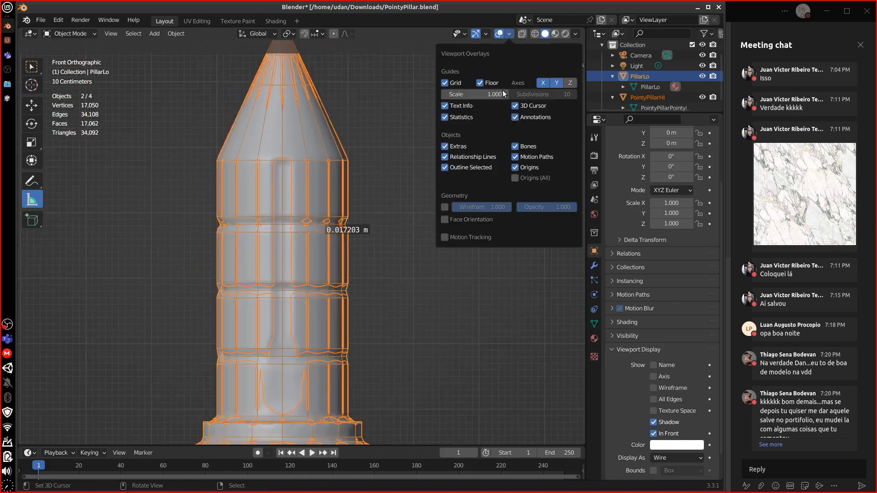
left_click(475, 220)
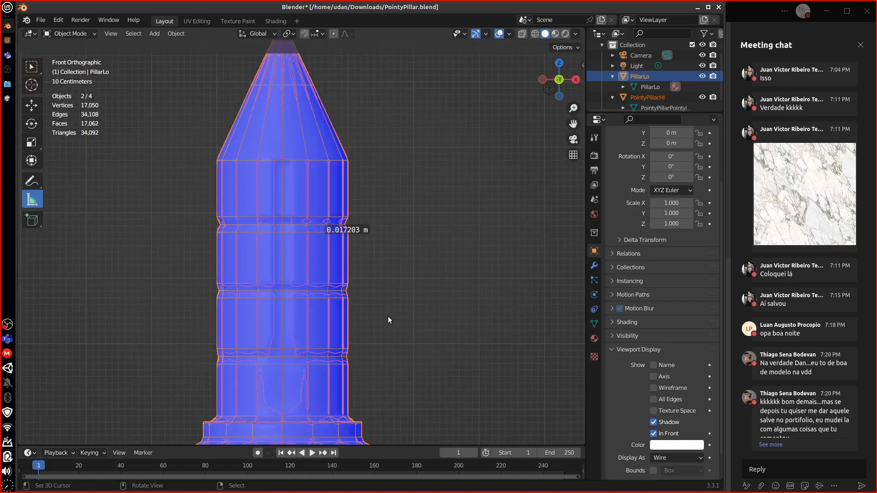
middle_click_drag(390, 318, 438, 250)
- Toggle the visibility of PillarLo and PointyPillarHI to check each mesh's face orientation, leaving only the high-poly pillar shown
left_click(703, 77)
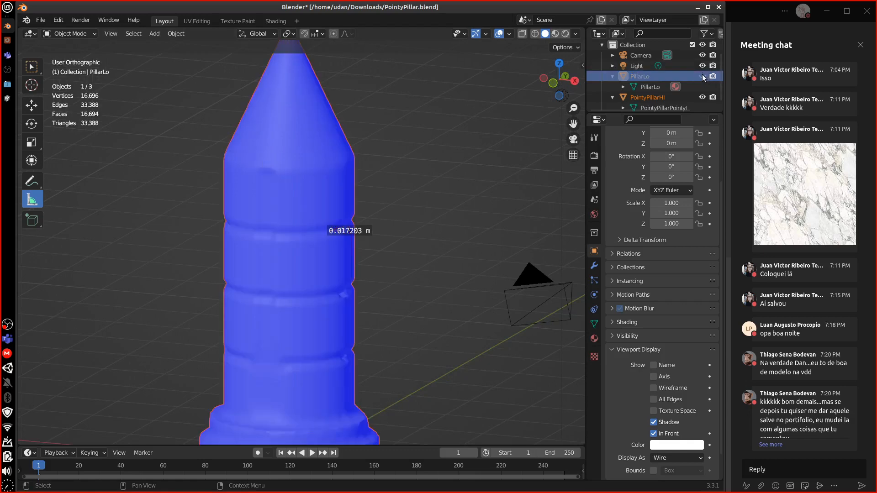
left_click(702, 65)
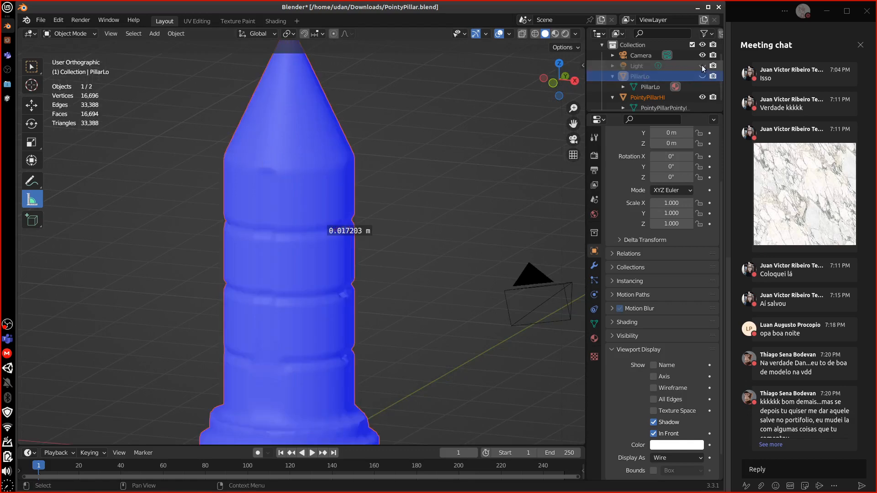
left_click(702, 76)
left_click(703, 98)
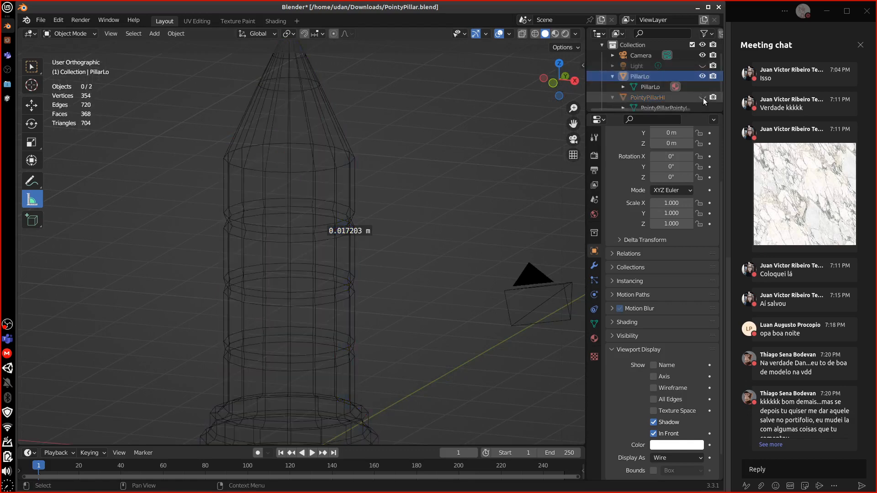
left_click(703, 98)
left_click(703, 98)
left_click(703, 98)
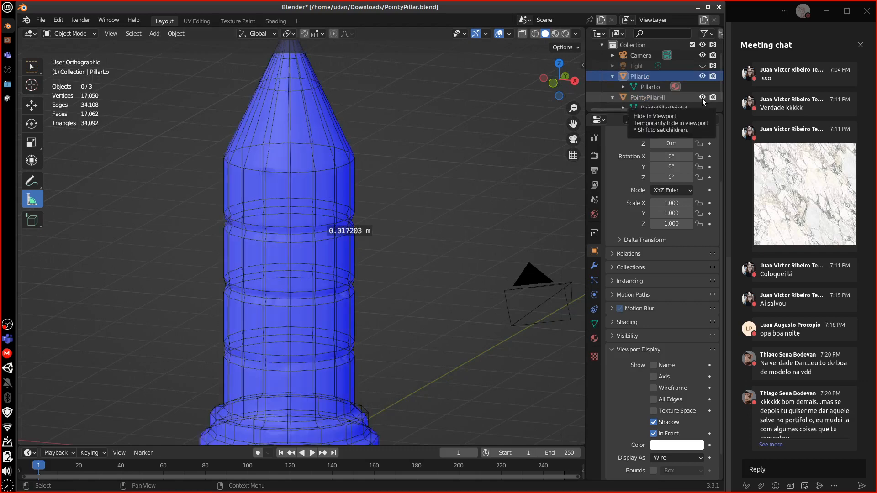
left_click(703, 98)
left_click(703, 98)
left_click(702, 76)
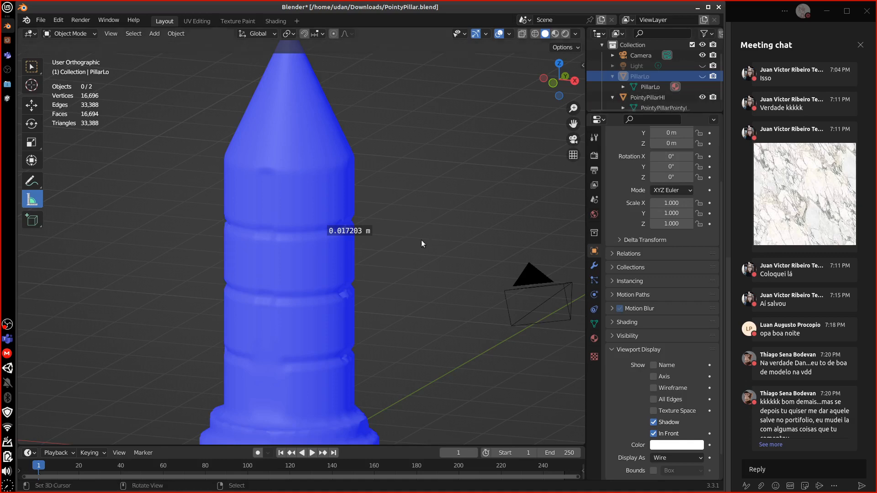
- Merge PointyPillarHI's vertices by distance in Edit Mode, then return to Object Mode
middle_click_drag(410, 274, 390, 260)
left_click(338, 250)
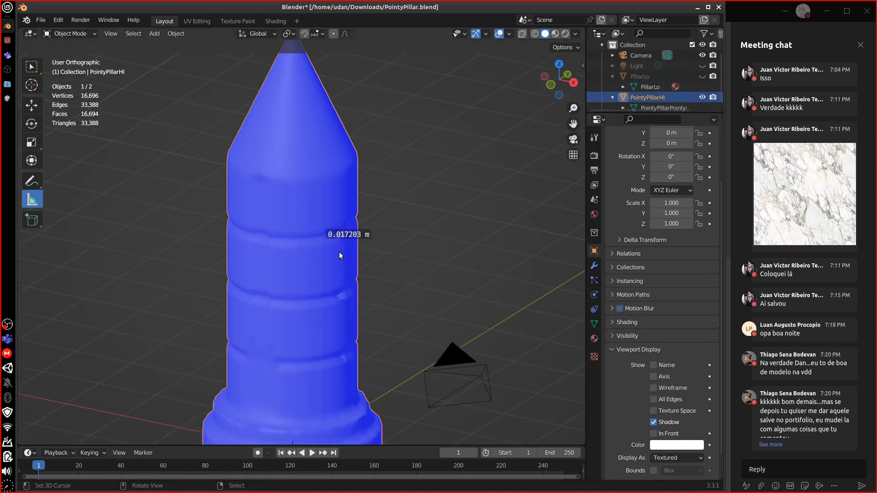
key("Tab")
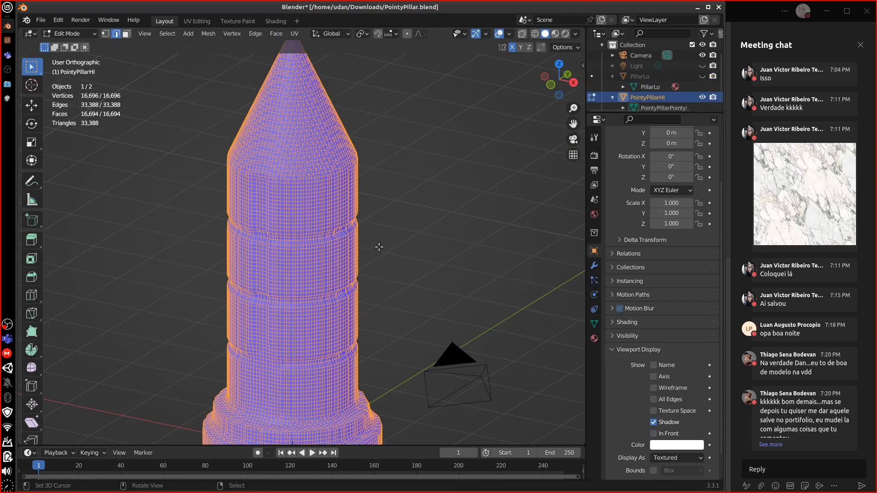
key("m")
left_click(379, 247)
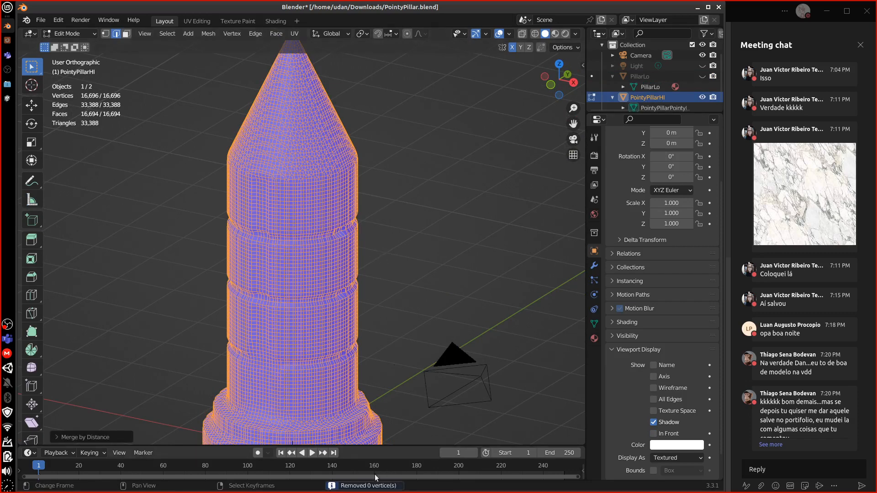
middle_click_drag(402, 347, 381, 325)
key("Tab")
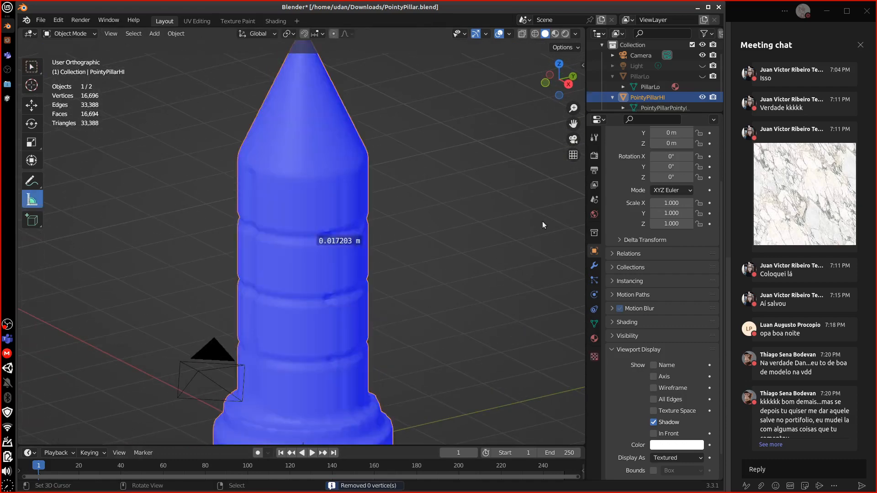
- Hide PointyPillarHI, show PillarLo, and merge the low-poly mesh's vertices by distance
left_click(702, 98)
left_click(702, 76)
left_click(639, 76)
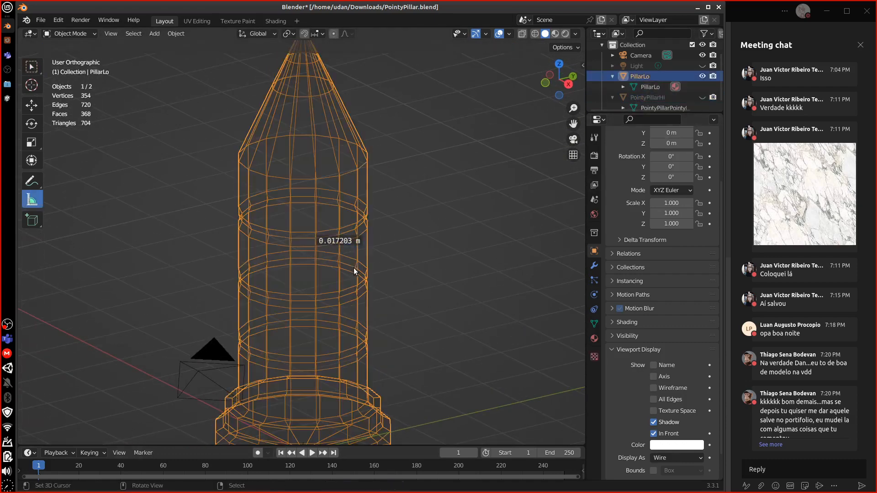
key("Tab")
key("m")
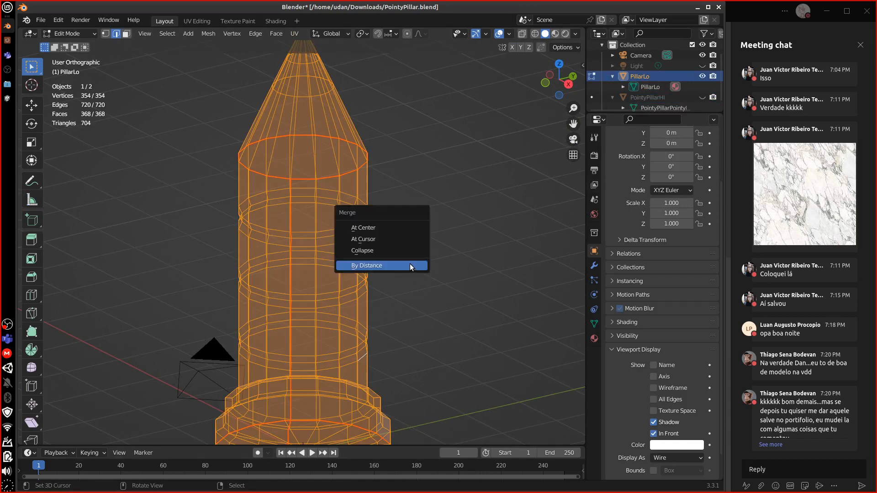
left_click(410, 265)
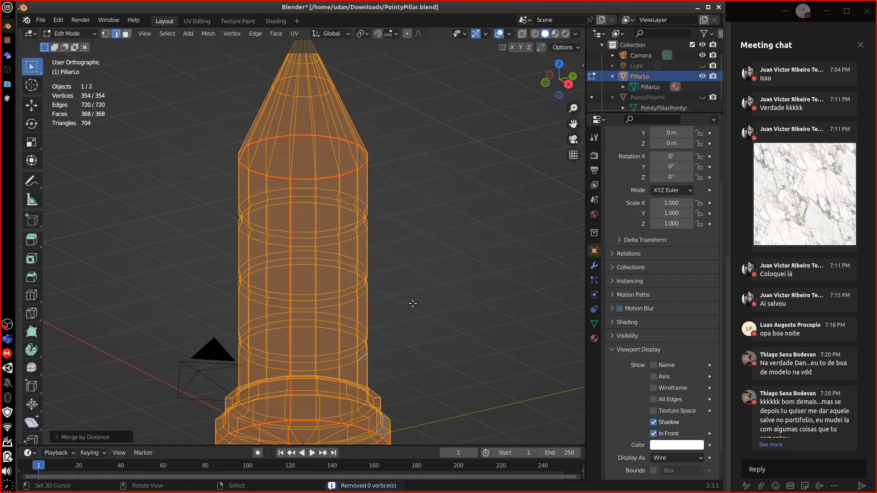
key("Tab")
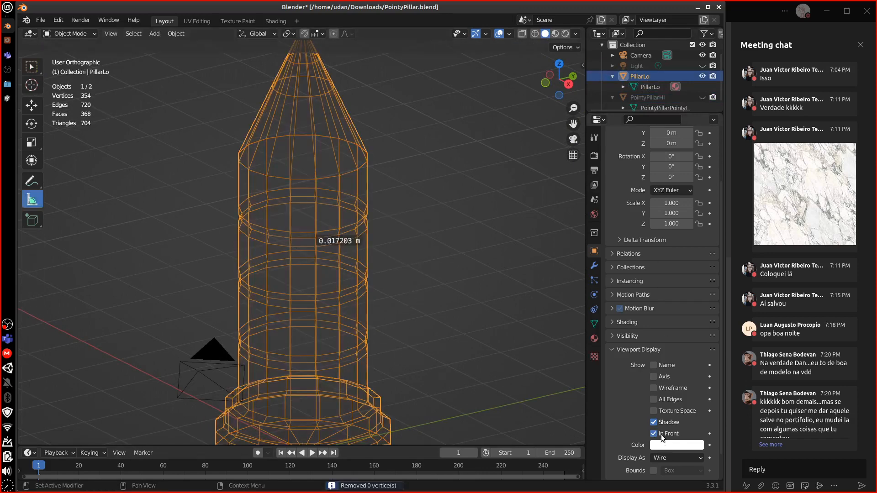
- Set PillarLo's viewport display to Textured and check its face orientation
left_click(674, 458)
left_click(671, 412)
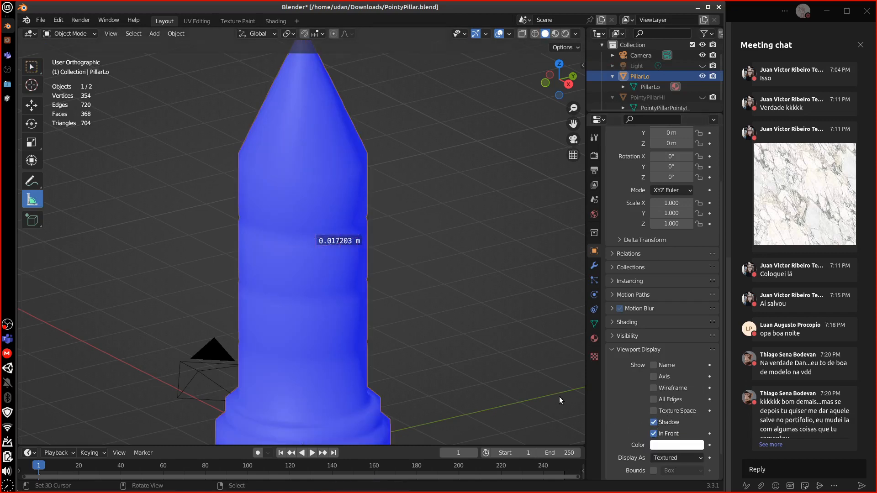
middle_click_drag(394, 313, 354, 350)
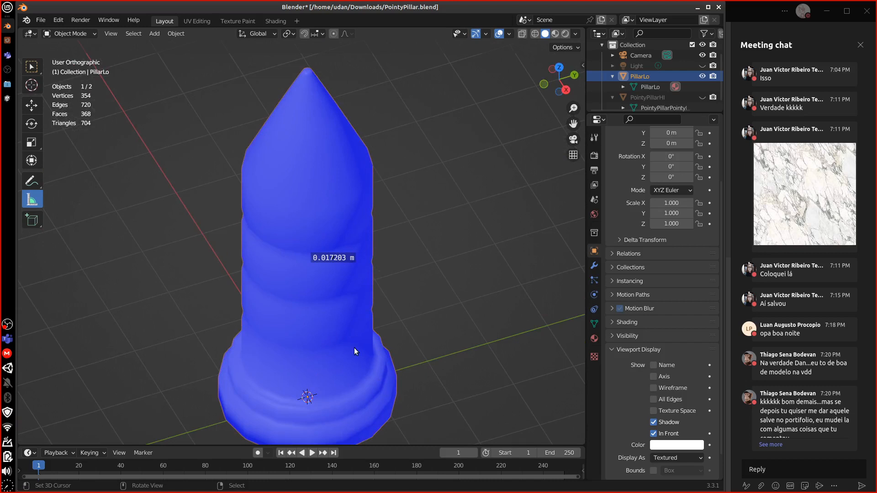
- Unhide PointyPillarHI, compare it with the overlapping low-poly pillar, and leave PillarLo selected
left_click(702, 96)
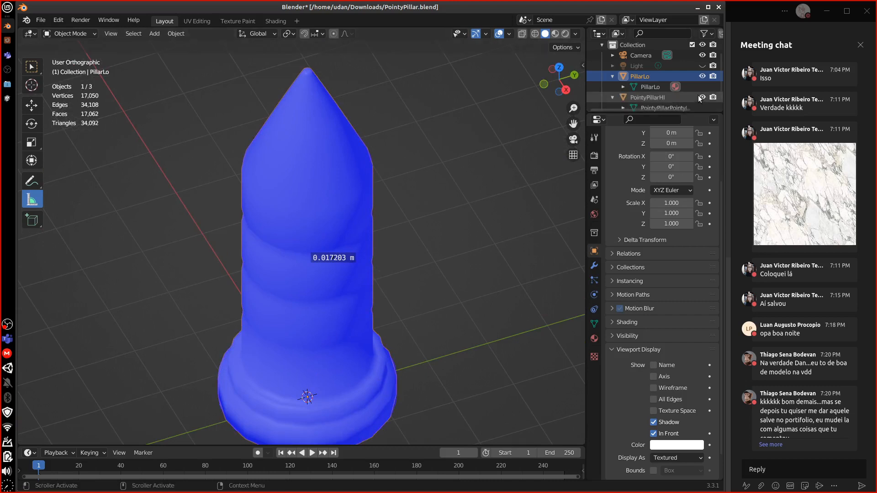
left_click(661, 98)
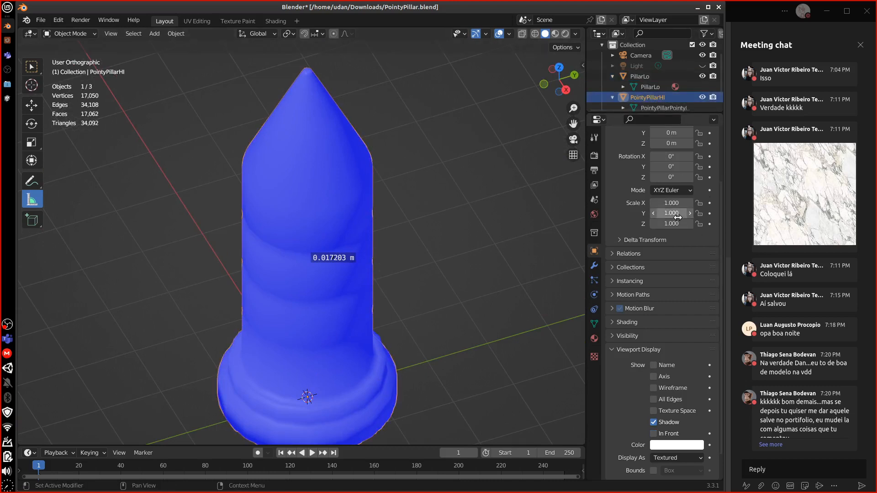
left_click(647, 76)
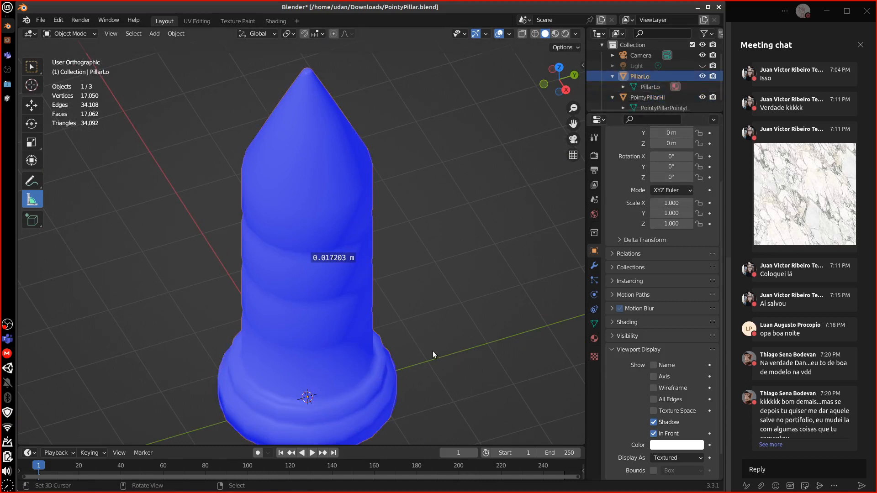
mouse_move(354, 265)
middle_mouse_down()
mouse_move(360, 252)
mouse_move(357, 260)
mouse_move(385, 270)
mouse_move(377, 251)
mouse_move(361, 262)
middle_mouse_up()
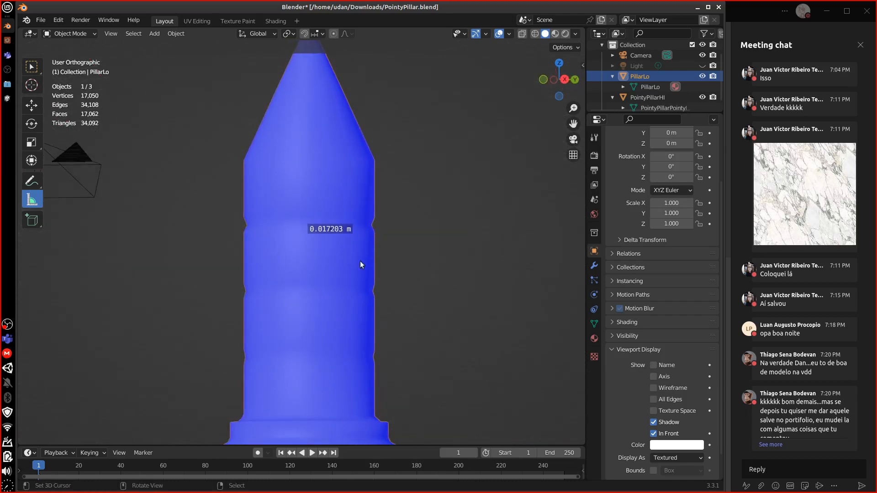
middle_click_drag(362, 330, 382, 282)
- Inspect the baked normal map against PillarLo's UV layout in the UV Editing workspace
left_click(196, 21)
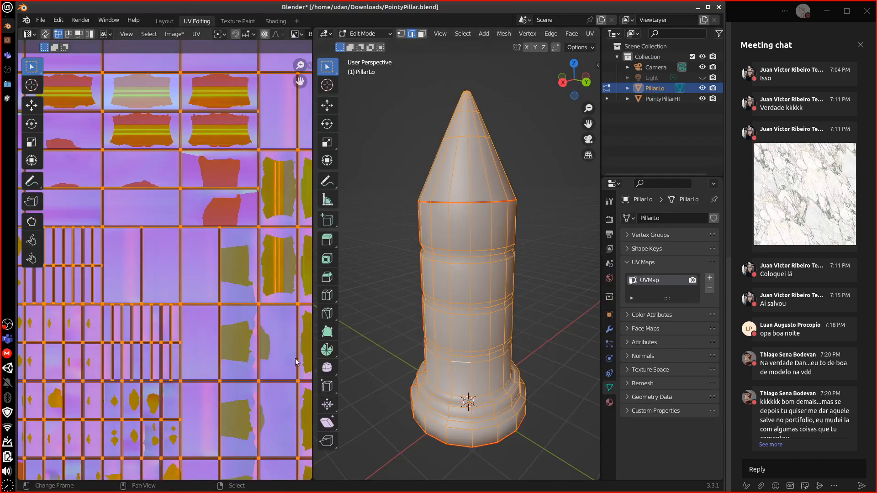
scroll(259, 364, "up", 5)
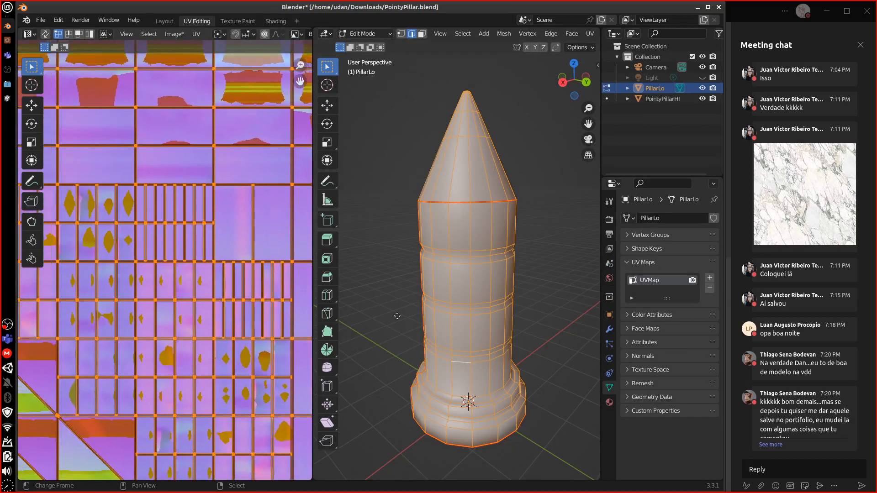
middle_click_drag(546, 235, 433, 252)
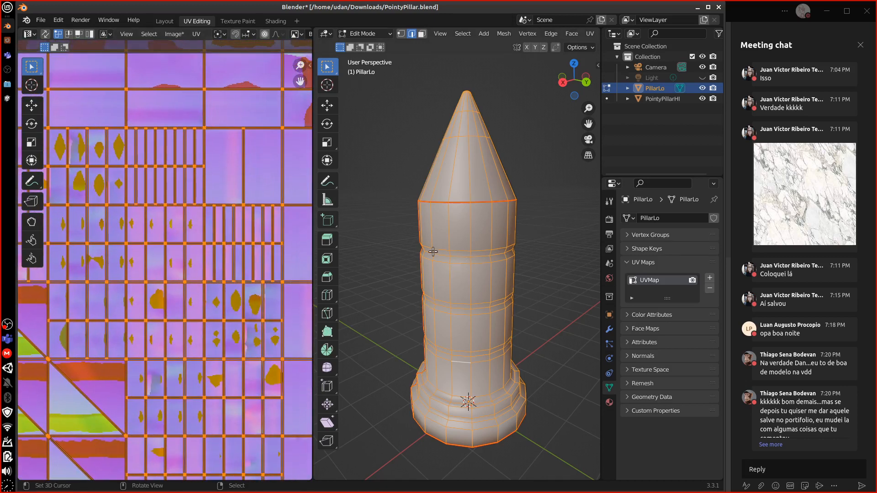
left_click(627, 98)
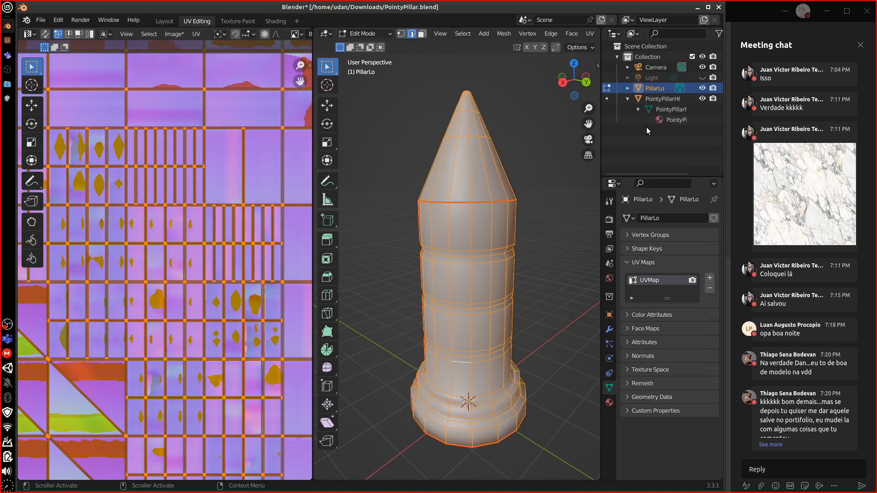
left_click(627, 99)
middle_click_drag(256, 349, 276, 316)
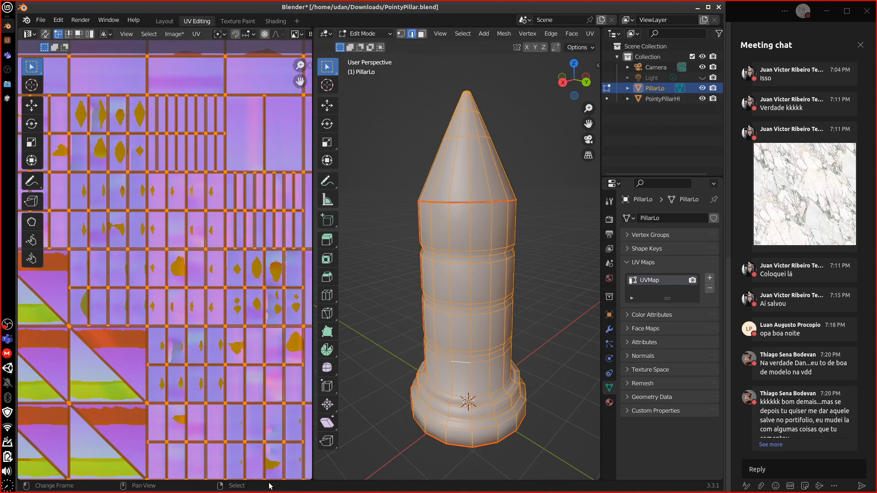
- Set the bake Extrusion to 0.04 m in the Shading workspace
left_click(275, 21)
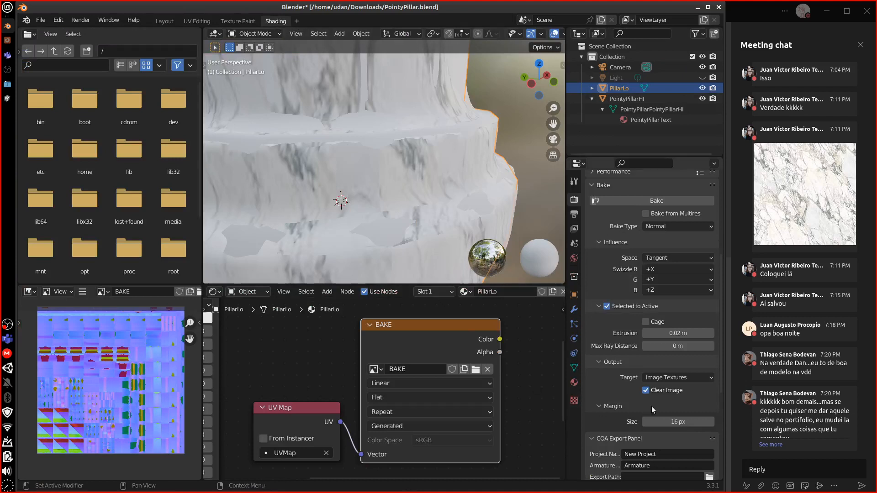
left_click(683, 335)
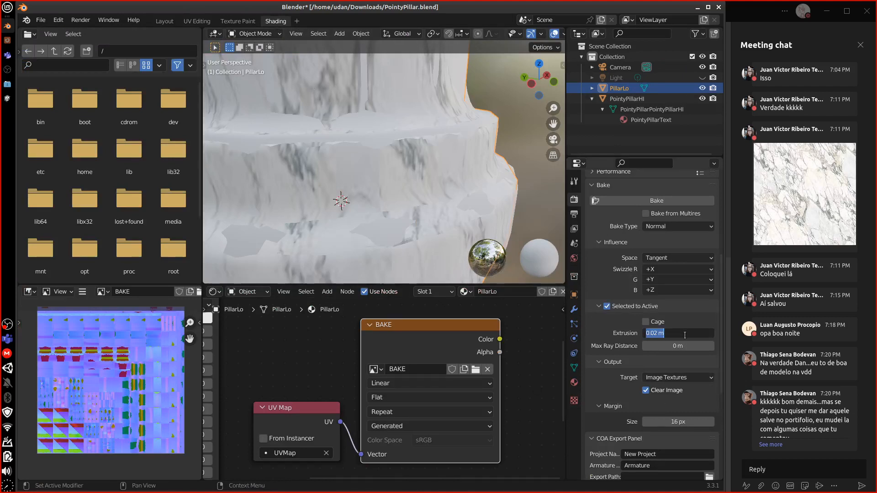
left_click(659, 334)
left_click_drag(653, 333, 679, 337)
type("4")
key("Return")
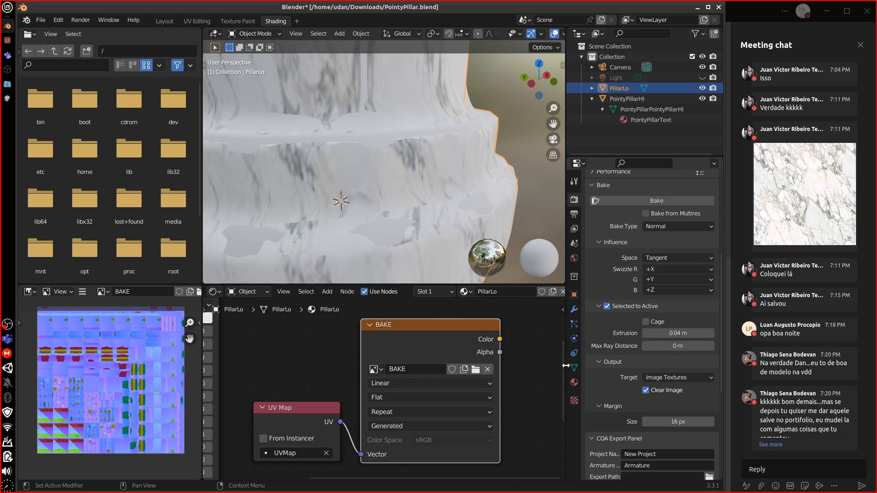
- Examine the baked normal map closely for discoloured patches across its UV islands
scroll(152, 380, "up", 4)
scroll(152, 380, "up", 5)
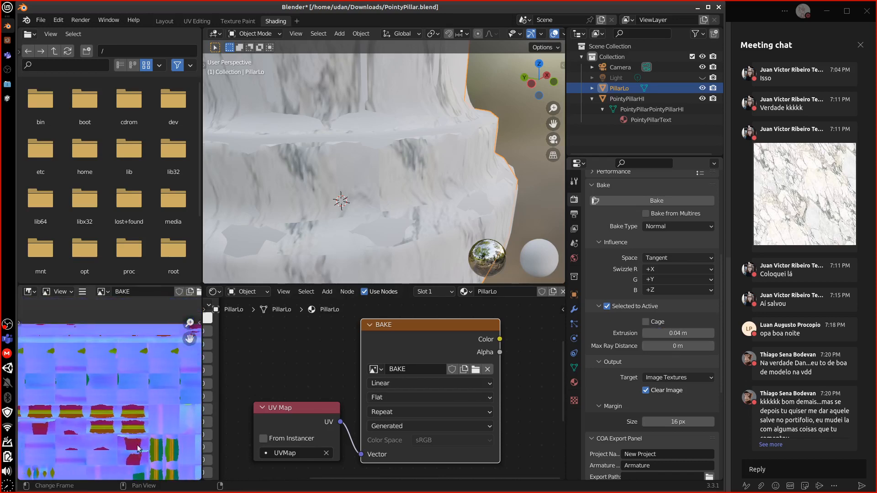
mouse_move(133, 375)
middle_mouse_down()
mouse_move(90, 369)
mouse_move(146, 375)
middle_mouse_up()
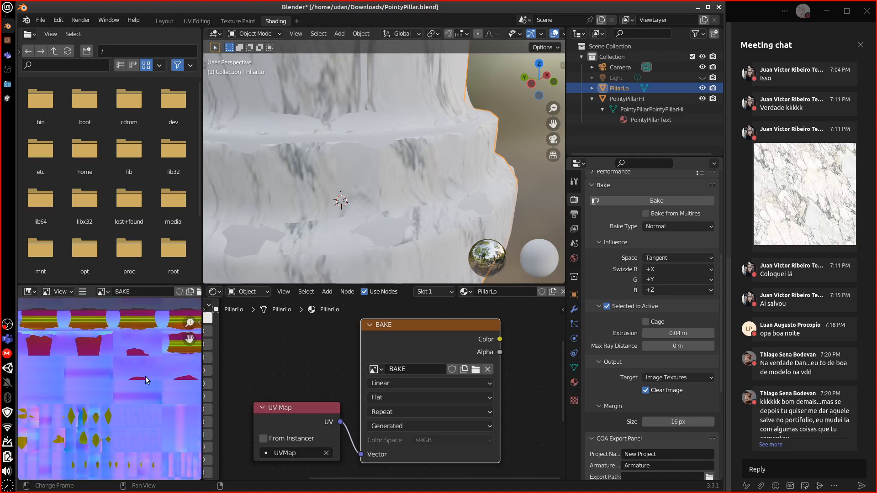
middle_click_drag(128, 408, 130, 389)
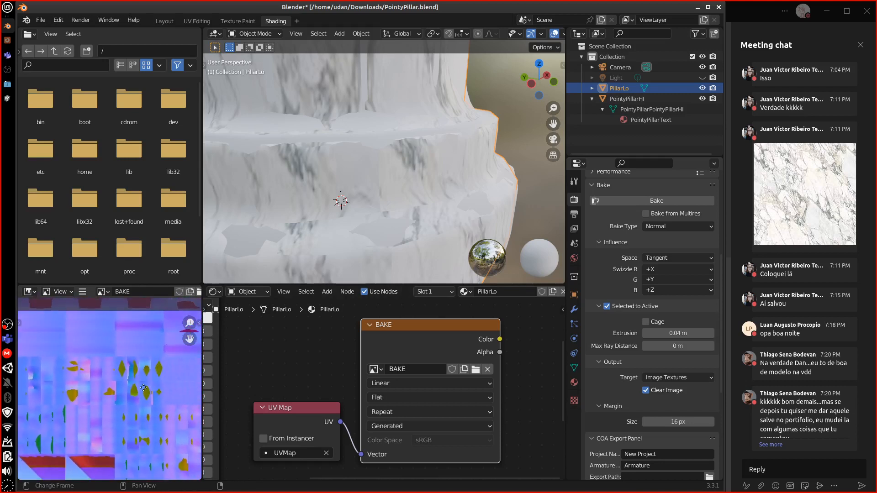
scroll(144, 385, "up", 4)
scroll(144, 384, "up", 3)
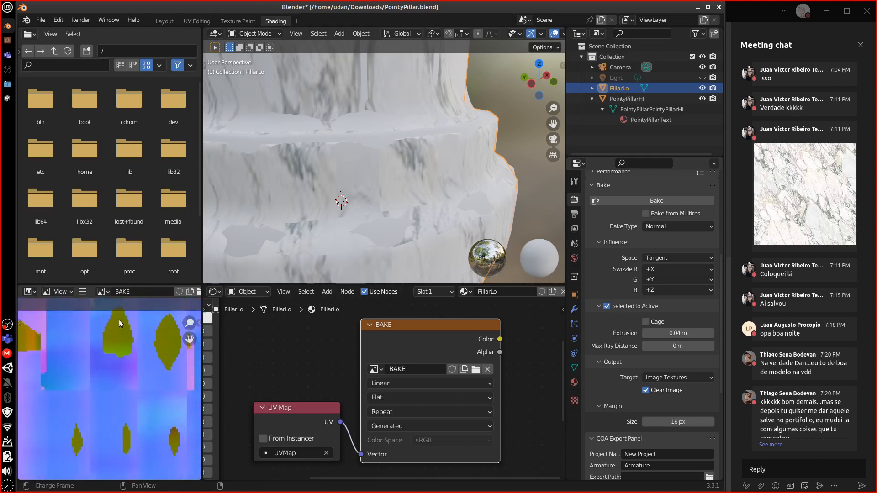
mouse_move(121, 358)
middle_mouse_down()
mouse_move(113, 376)
mouse_move(116, 369)
middle_mouse_up()
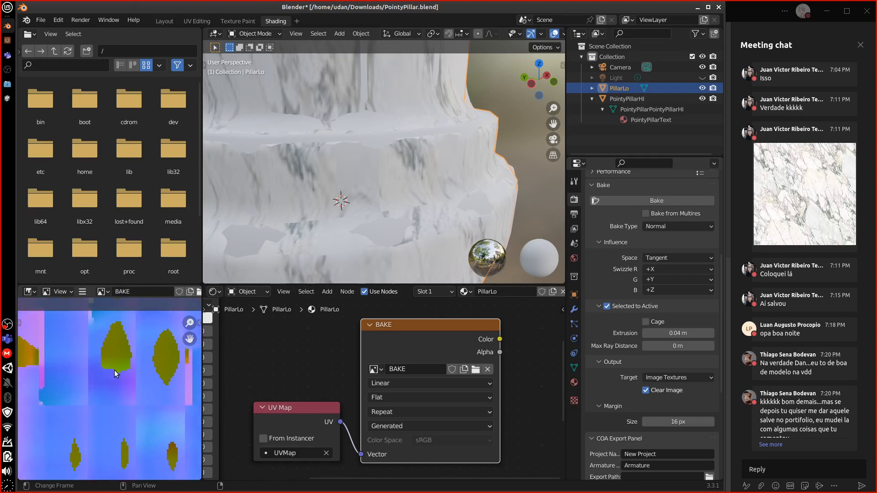
scroll(115, 373, "down", 1)
scroll(115, 375, "down", 5)
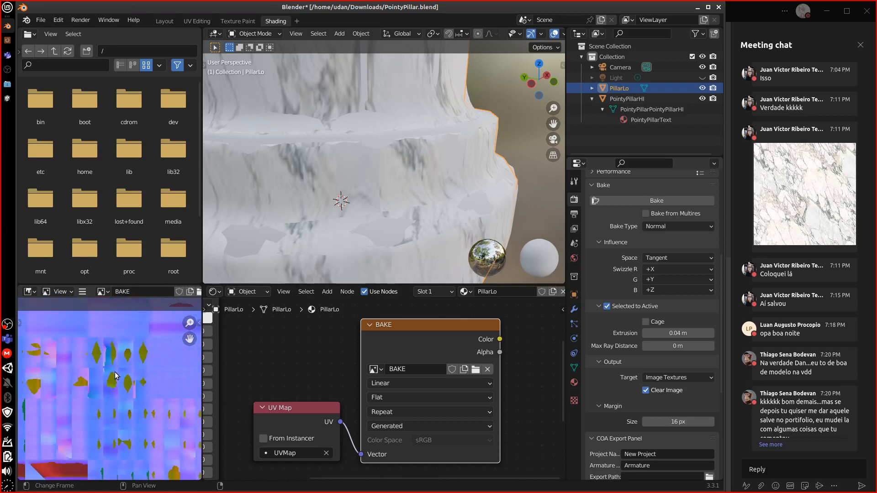
scroll(116, 375, "down", 1)
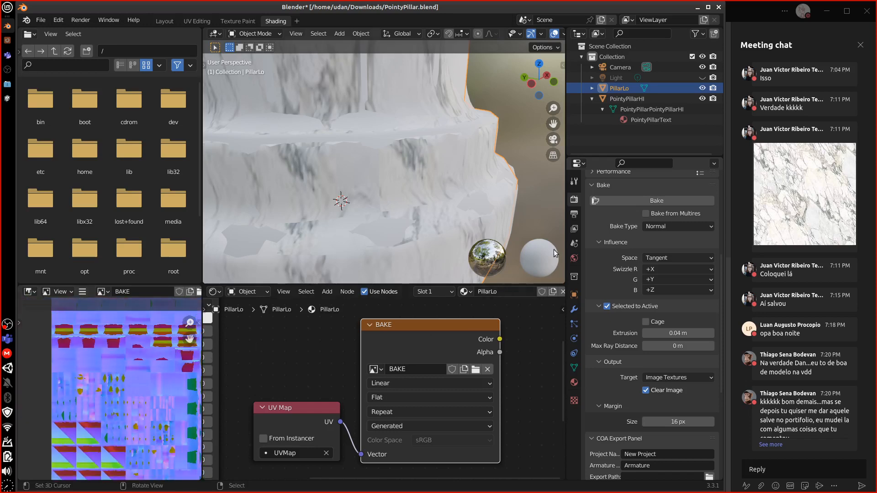
- Select PointyPillarHI and then PillarLo as the active object, and rebake the normal map
left_click(630, 100)
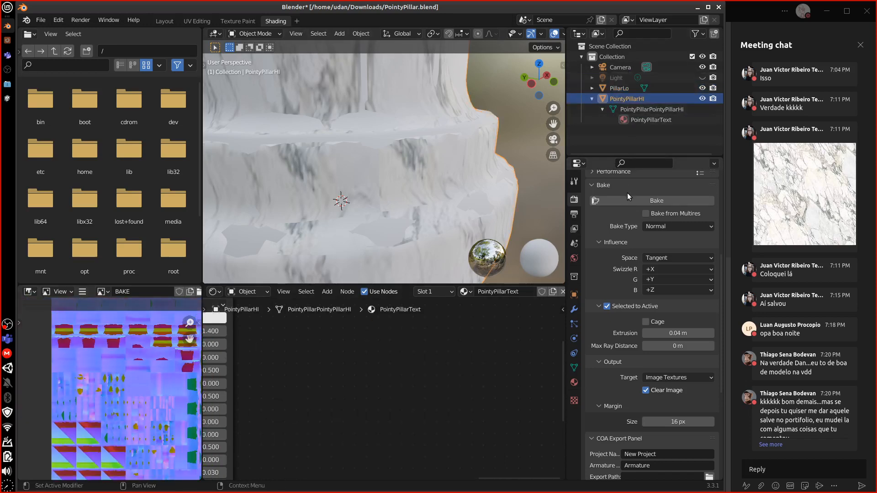
left_click(622, 87, "ctrl")
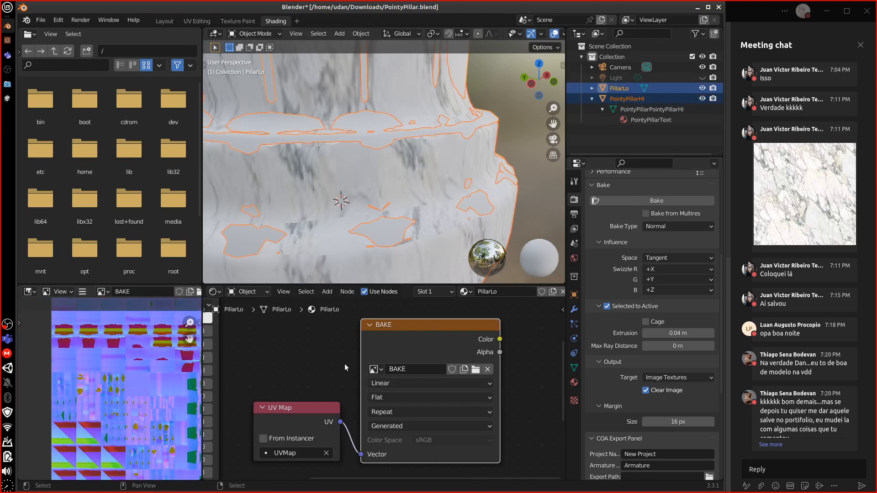
left_click(684, 201)
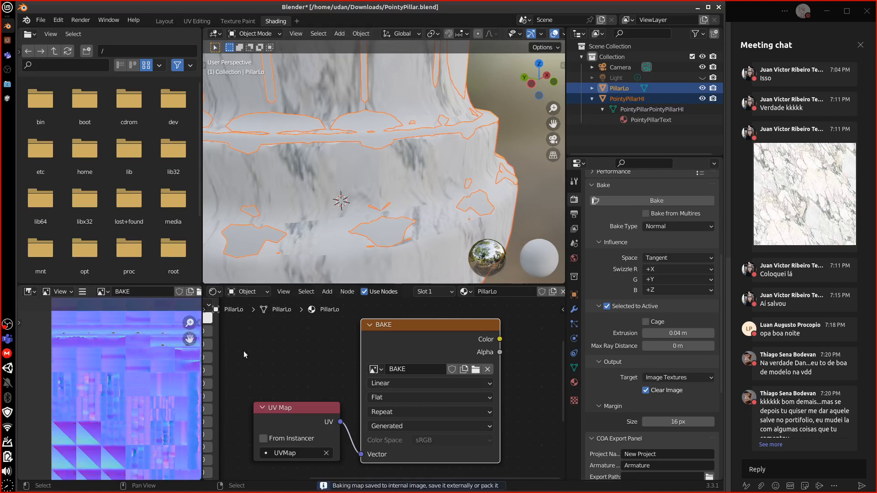
- Inspect the rebaked normal map up close for remaining projection errors
middle_click_drag(176, 419, 145, 431)
scroll(155, 395, "up", 2)
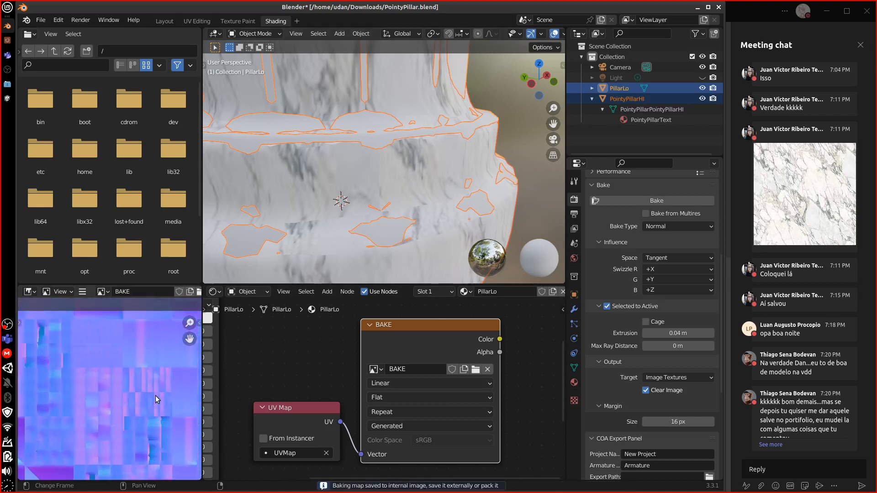
scroll(143, 421, "up", 1)
middle_click_drag(155, 395, 177, 406)
scroll(146, 421, "up", 1)
scroll(146, 422, "up", 1)
scroll(142, 423, "up", 1)
scroll(145, 415, "up", 1)
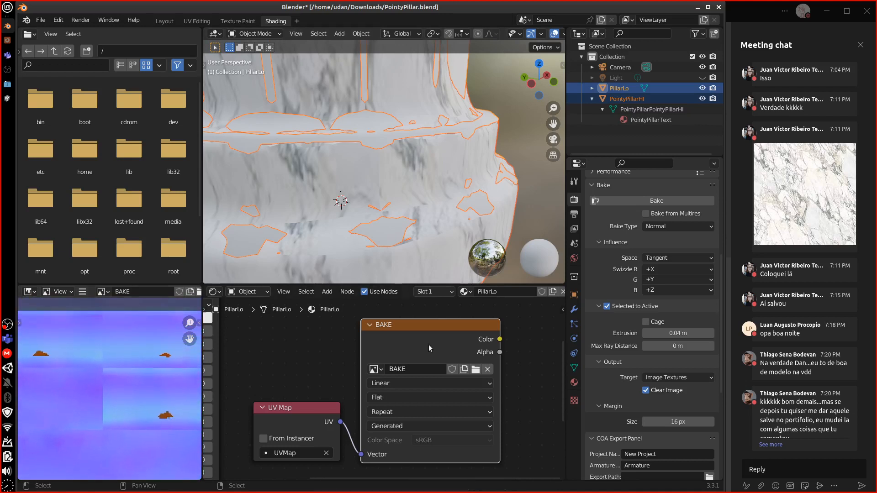
- Set the bake Extrusion to 0.045 m and rebake the normal map onto PillarLo
left_click(678, 332)
left_click(677, 332)
left_click_drag(656, 333, 687, 331)
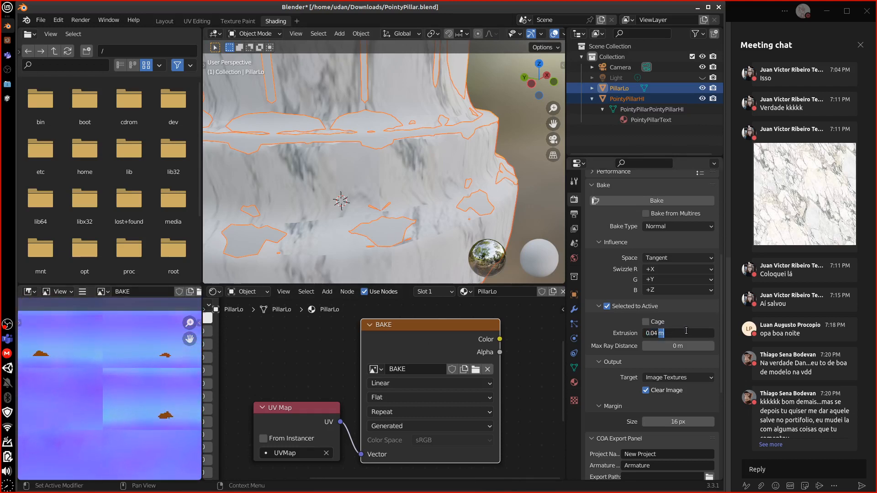
key("BackSpace")
type("5")
key("Return")
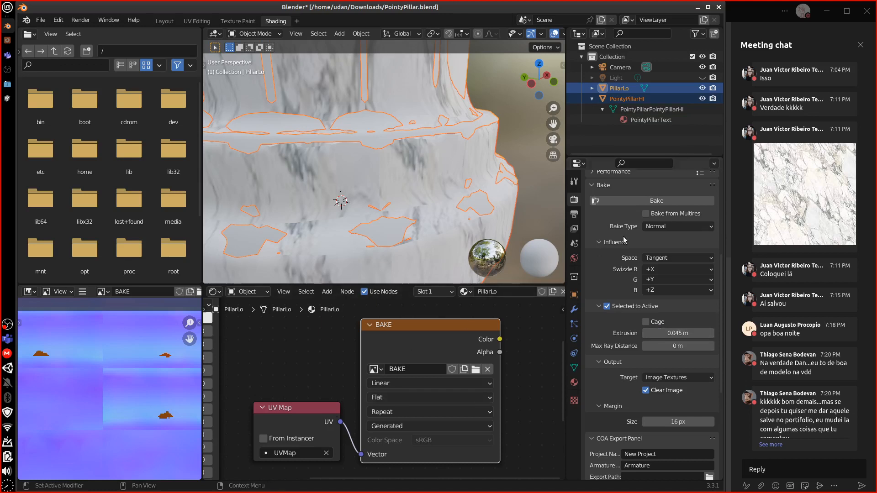
left_click(655, 201)
scroll(127, 420, "down", 5)
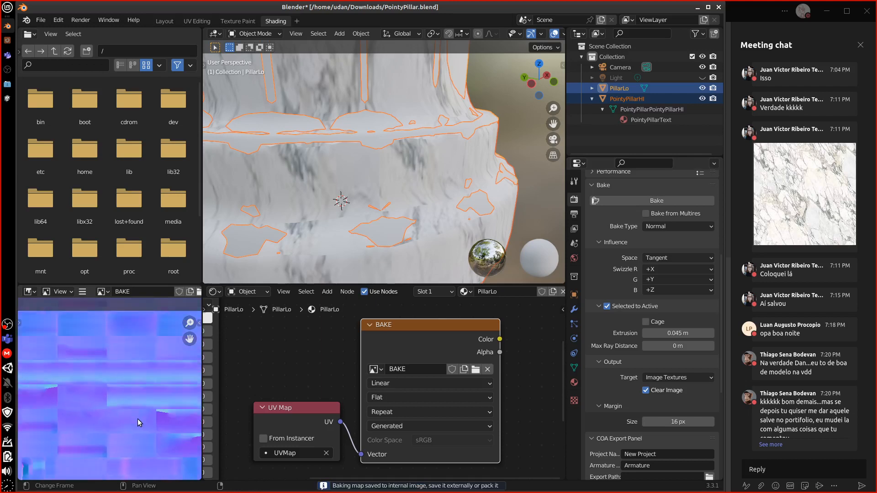
middle_click_drag(150, 400, 147, 457)
middle_click_drag(184, 423, 202, 421)
- Save the baked normal map as PillarNM in the Public/Assets2/Assets folder
left_click_drag(202, 305, 224, 305)
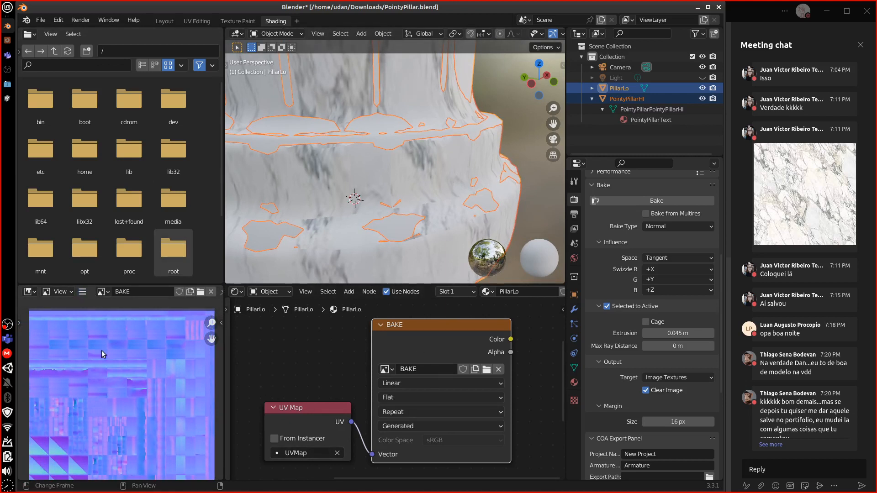
left_click(82, 291)
mouse_move(102, 314)
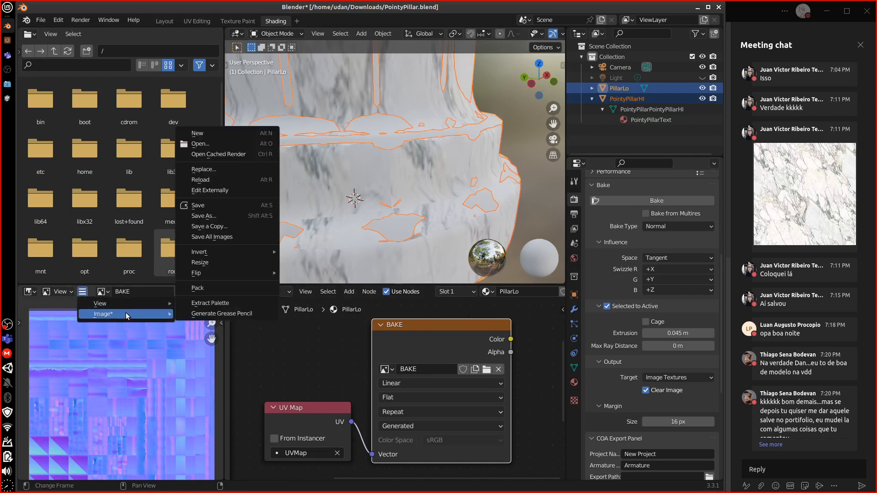
left_click(231, 215)
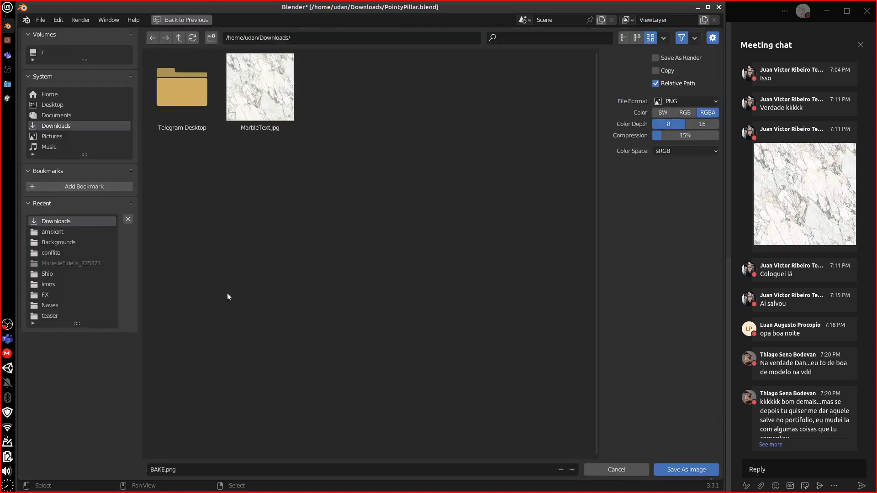
left_click(66, 95)
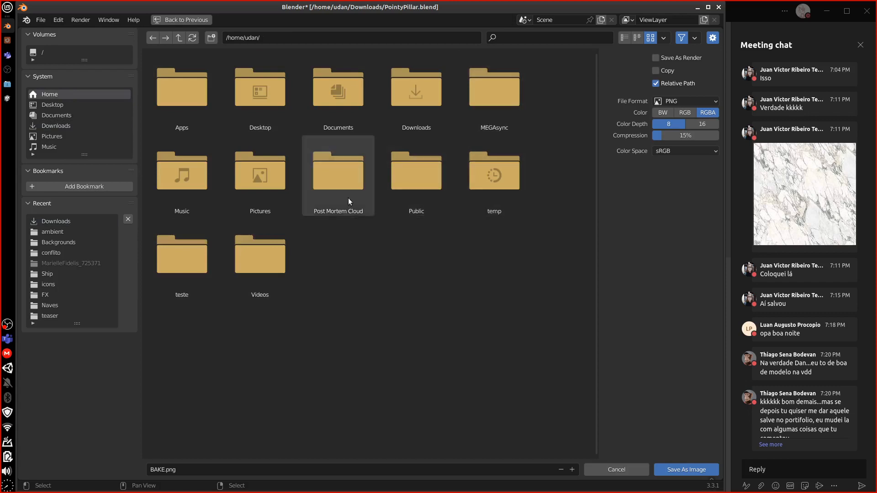
double_click(425, 185)
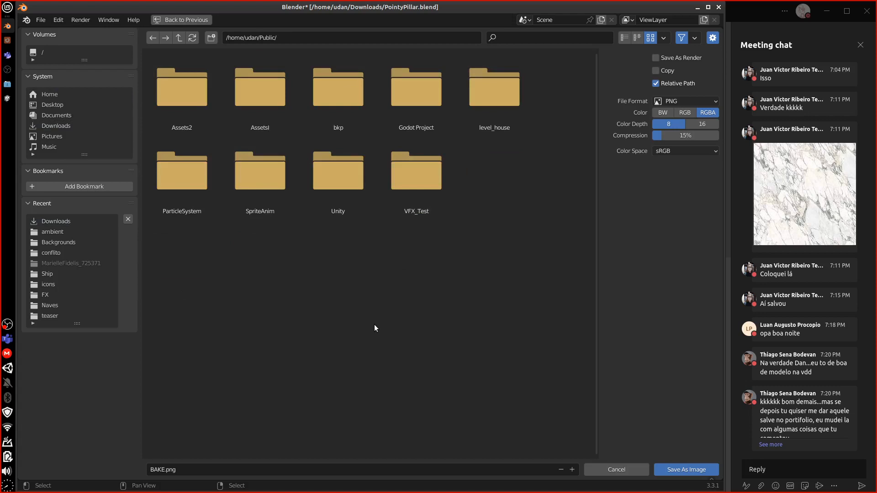
double_click(195, 96)
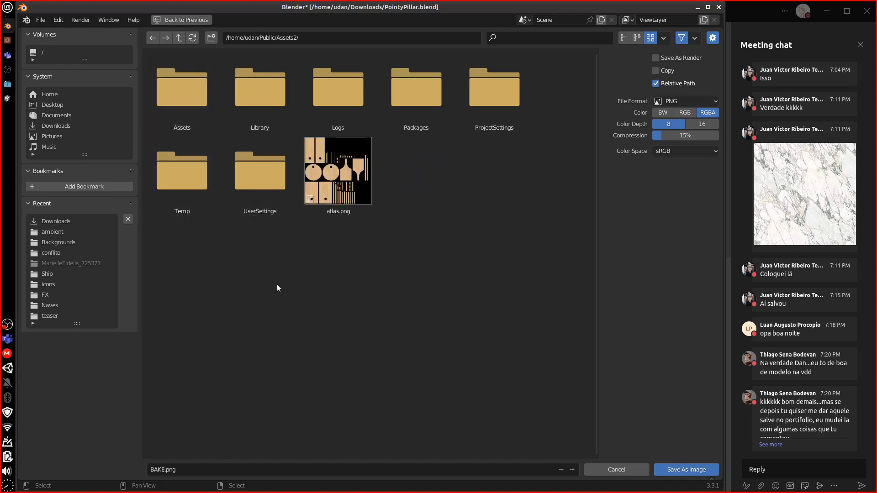
double_click(196, 88)
left_click(189, 470)
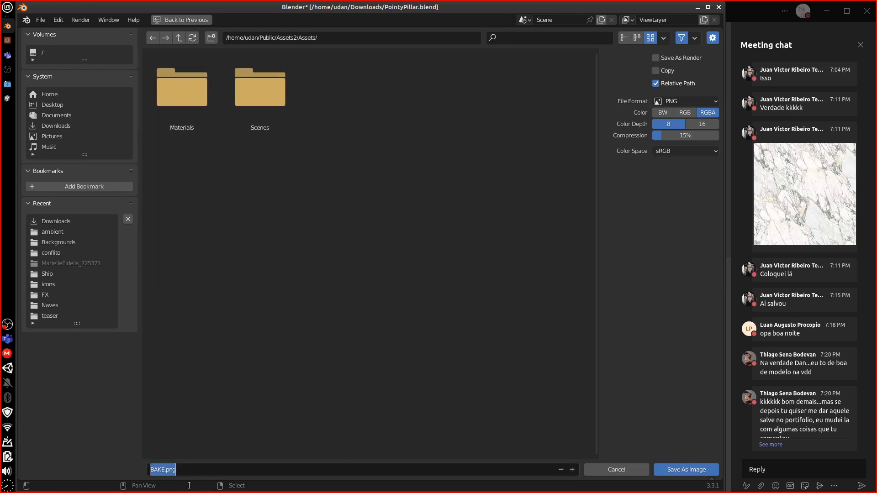
type("Pillar")
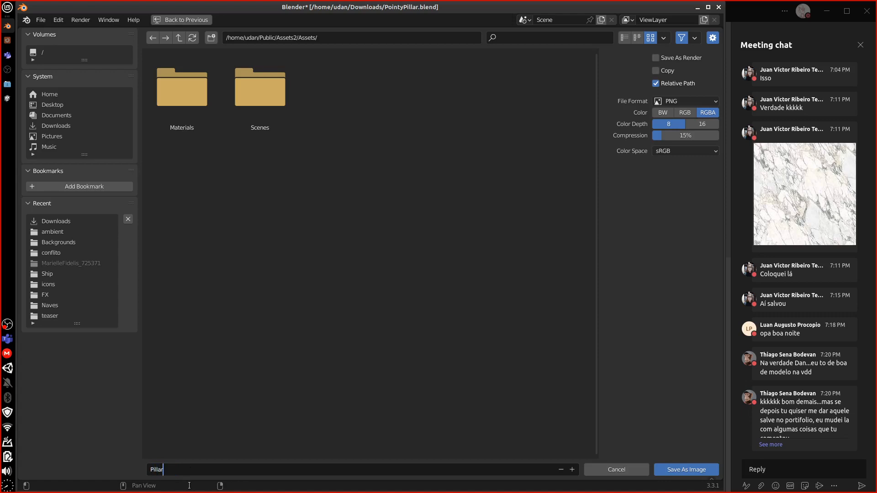
type("NM")
left_click(681, 470)
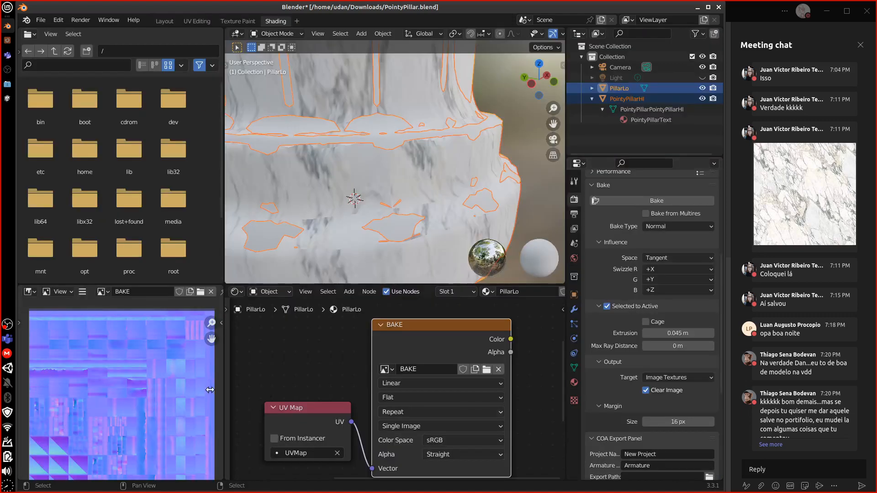
- Set the bake type to Diffuse with only the Color contribution enabled, and bake it onto PillarLo
mouse_move(121, 390)
middle_mouse_down()
mouse_move(130, 418)
mouse_move(131, 372)
mouse_move(119, 392)
middle_mouse_up()
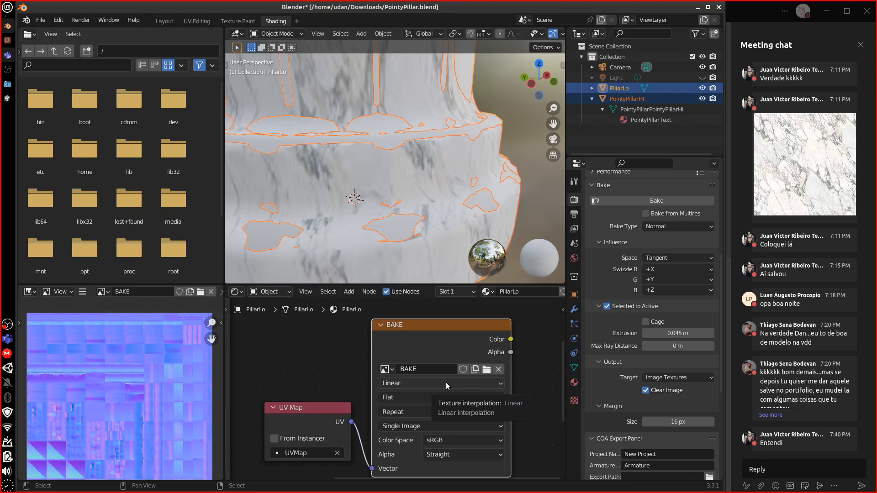
left_click(675, 226)
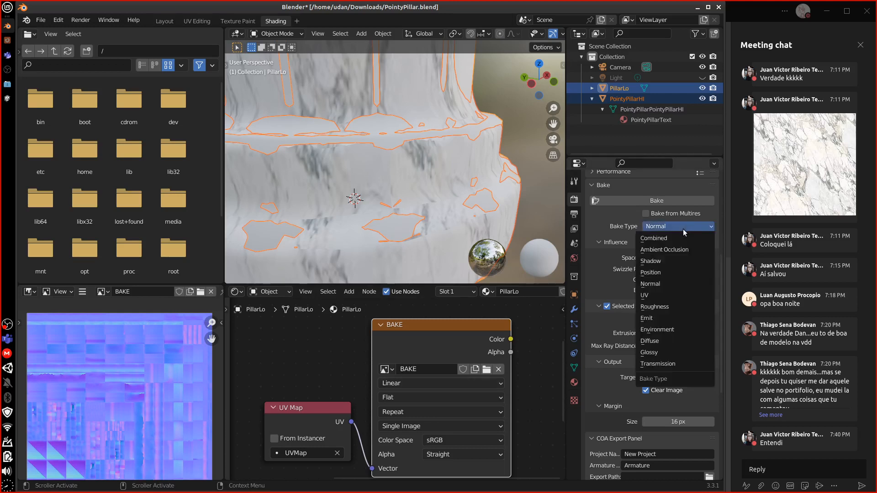
left_click(680, 342)
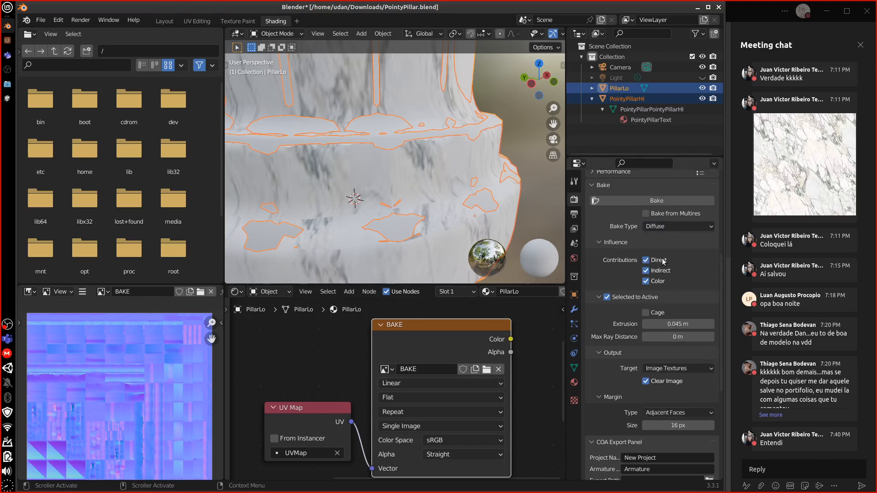
left_click_drag(652, 263, 648, 272)
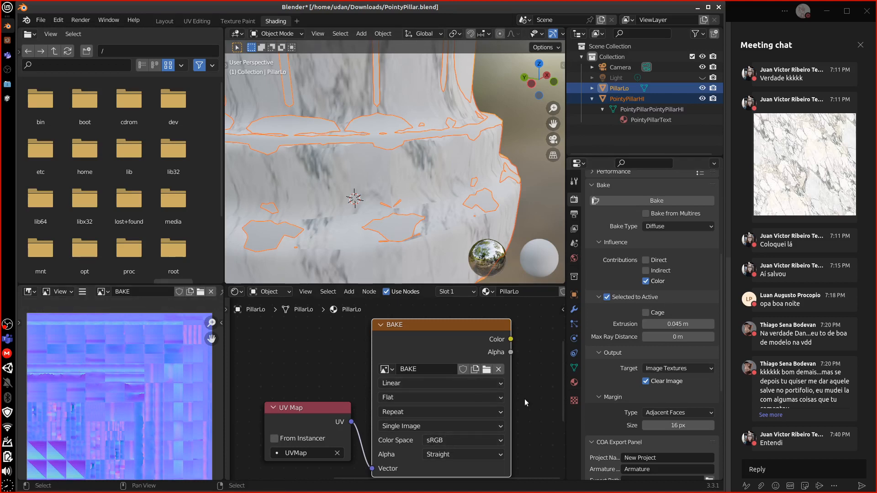
middle_click_drag(529, 407, 521, 400)
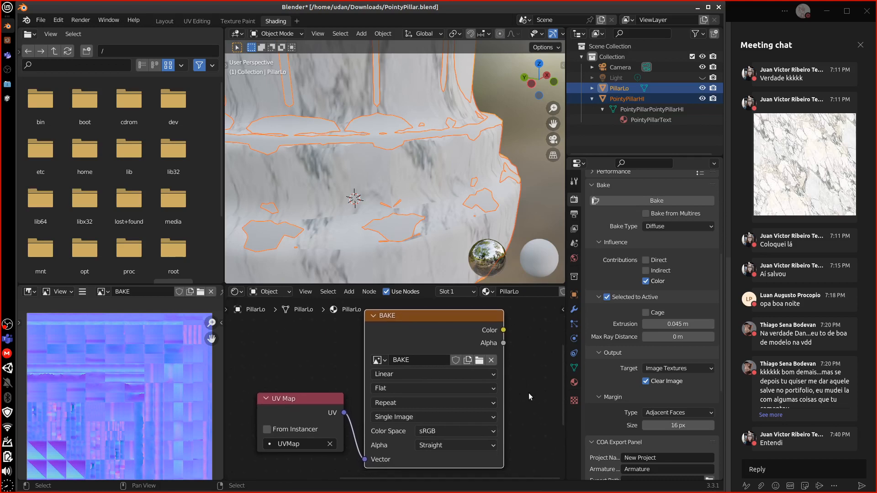
left_click(644, 200)
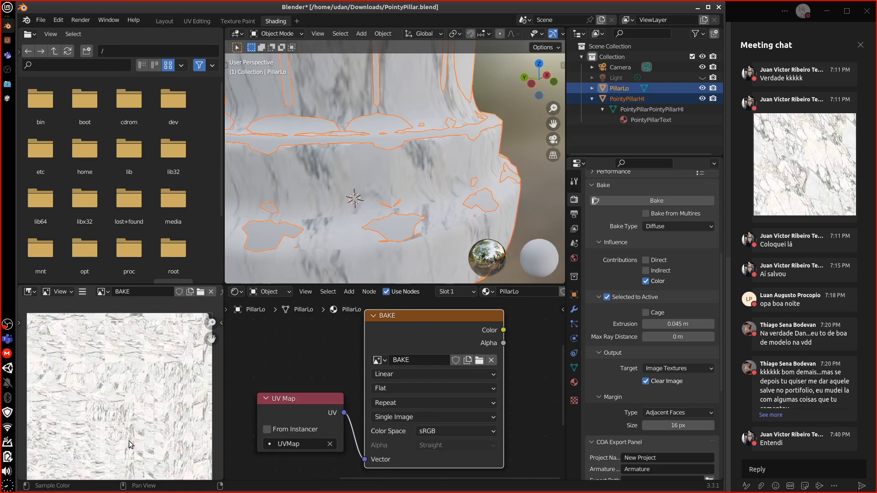
- Save the baked diffuse image as PillarAlbedo.png in the Public/Assets2/Assets folder
left_click(82, 291)
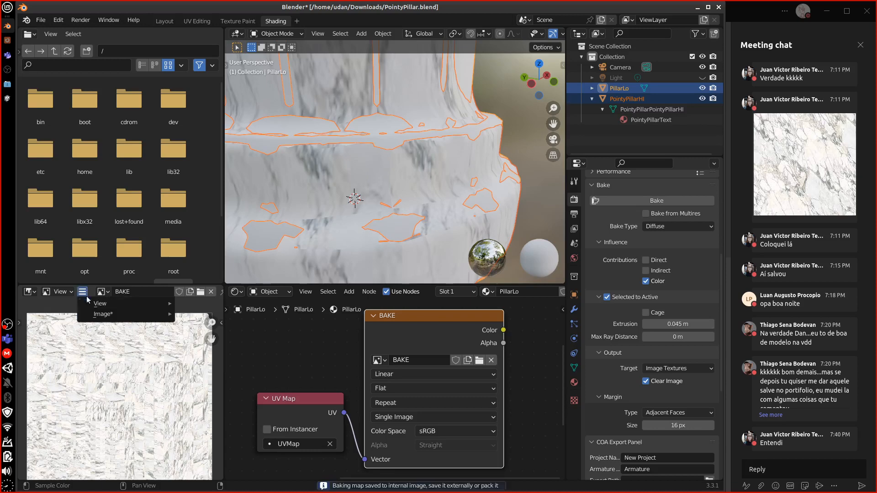
mouse_move(128, 315)
left_click(221, 216)
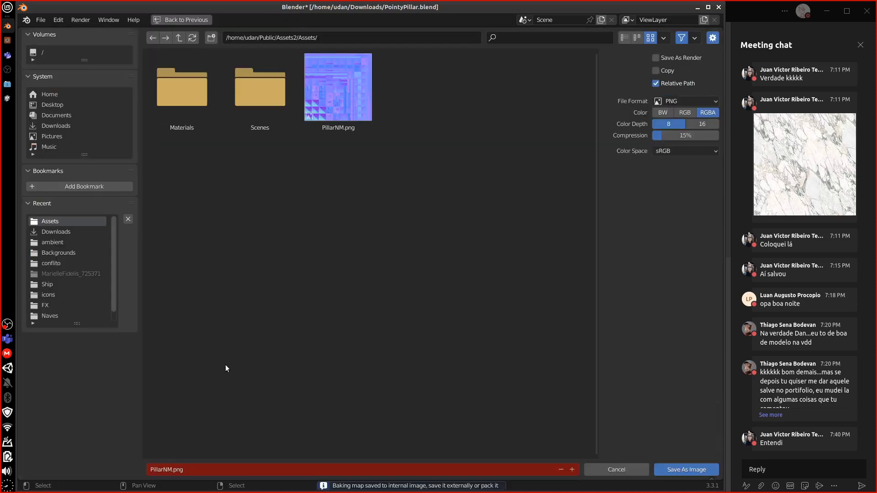
left_click(174, 471)
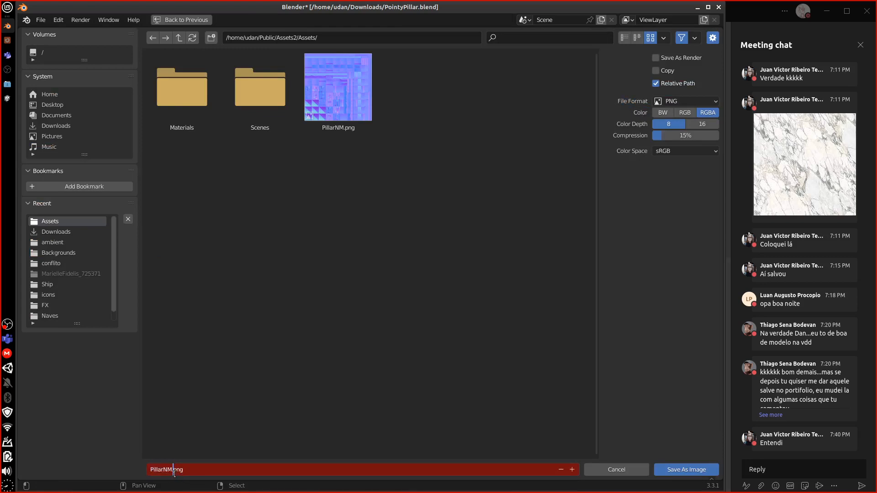
key("Left")
key("BackSpace")
key("BackSpace")
type("Albedo")
left_click(673, 470)
left_click(673, 470)
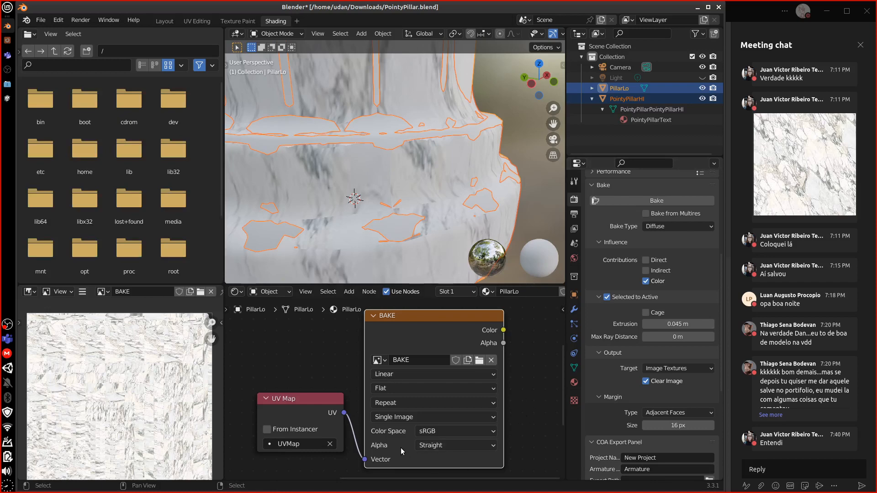
- Frame the whole pillar in the 3D viewport and deselect both pillar objects
middle_click_drag(438, 214, 469, 144)
scroll(475, 209, "down", 4)
key("KP_Decimal")
key("space")
key("alt+a")
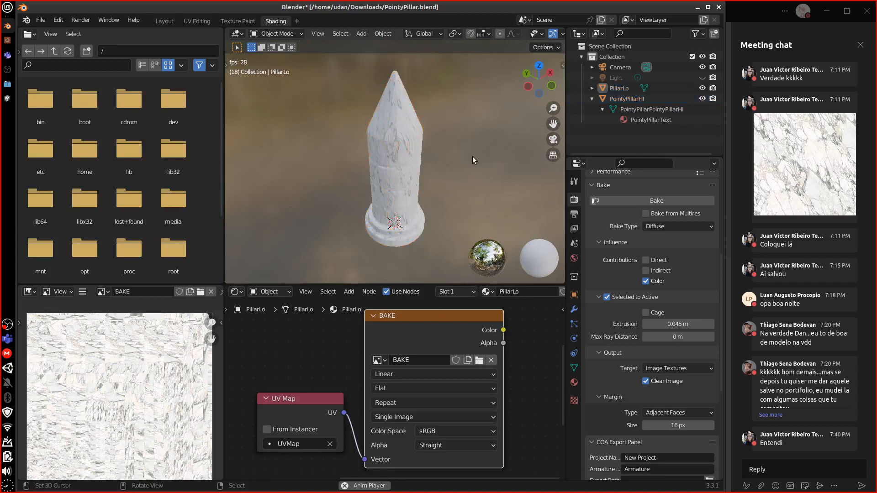
- Enable a fake user on the low-poly pillar's PillarLo material
left_click(417, 173)
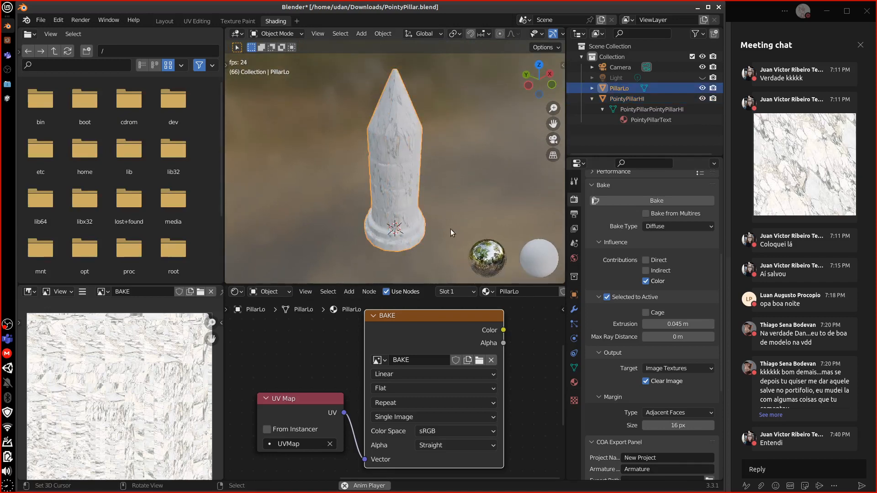
middle_click_drag(475, 205, 466, 185)
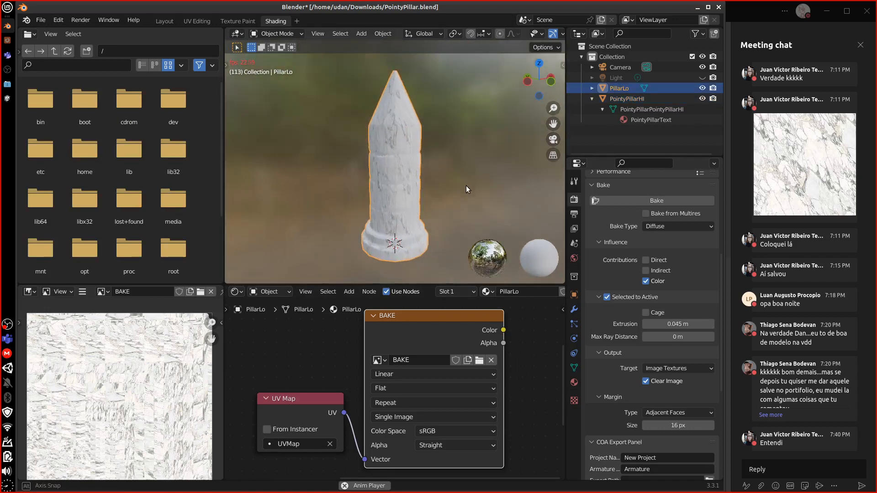
left_click(574, 383)
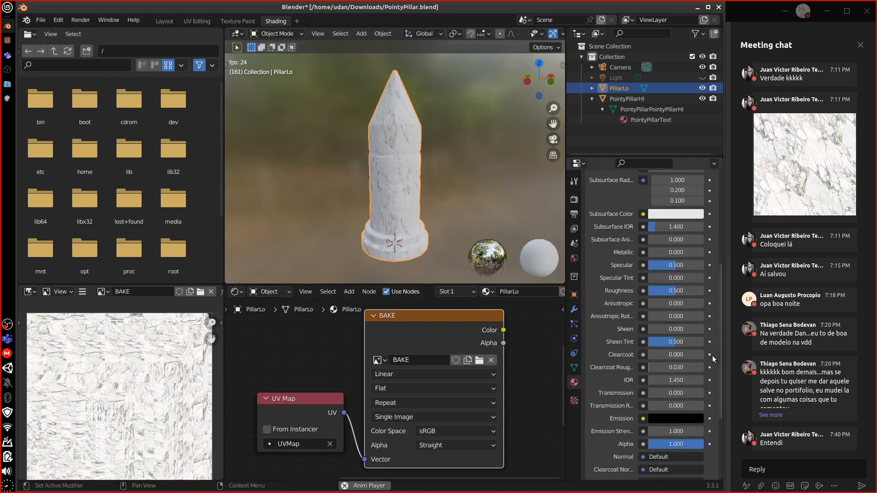
left_click_drag(719, 344, 725, 218)
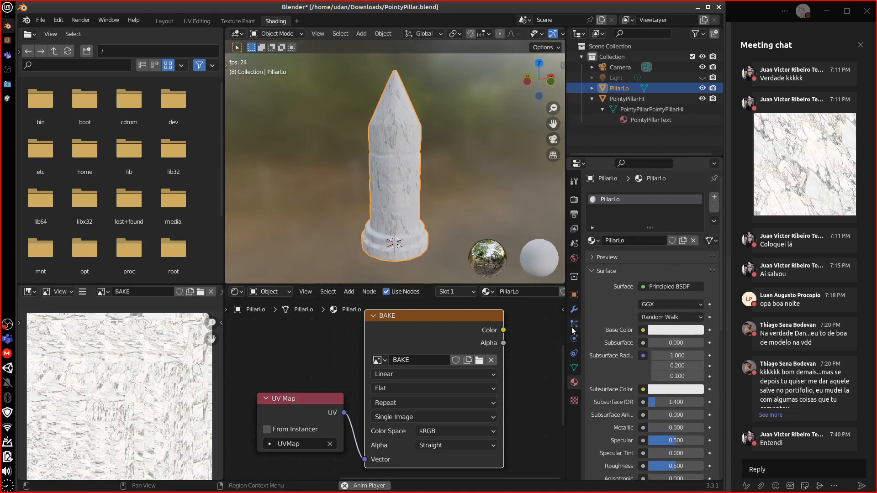
left_click(672, 240)
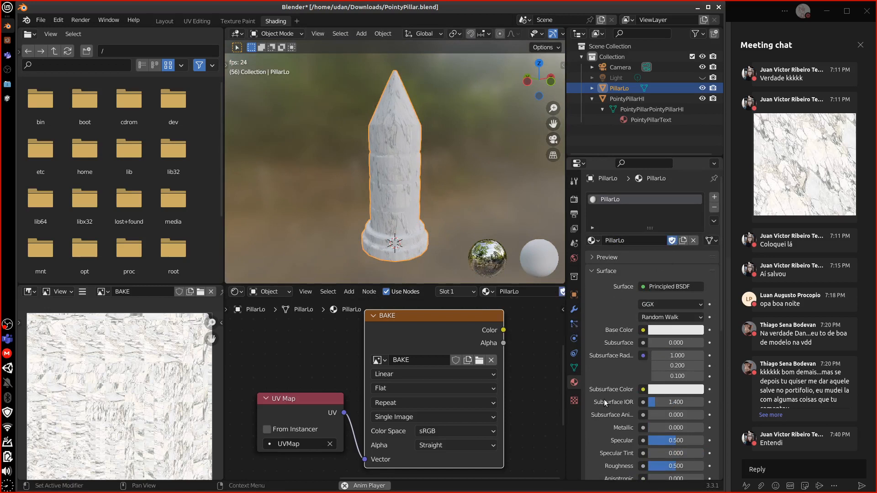
- Unlink the PillarLo material from the low-poly pillar and remove its empty material slot
left_click(629, 98)
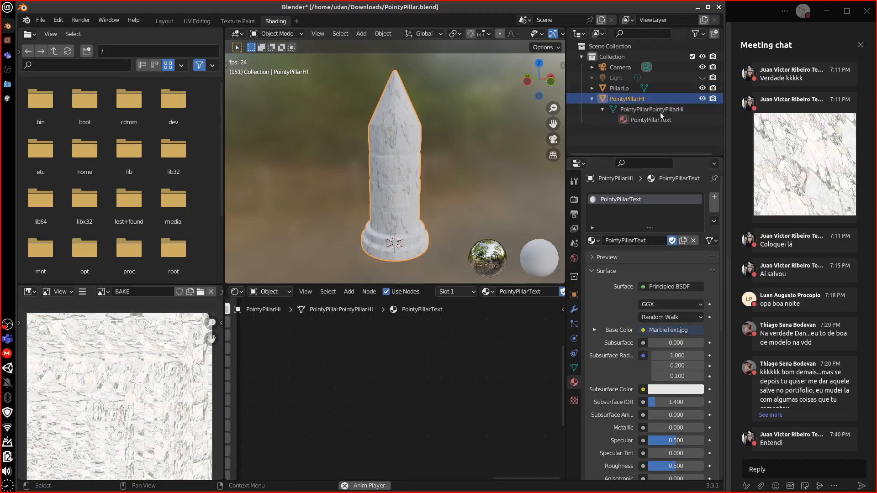
left_click(619, 88)
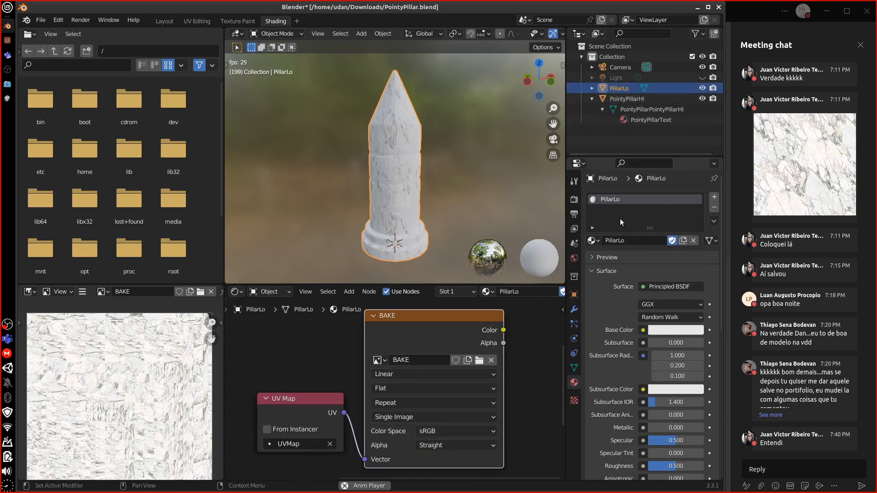
left_click(694, 241)
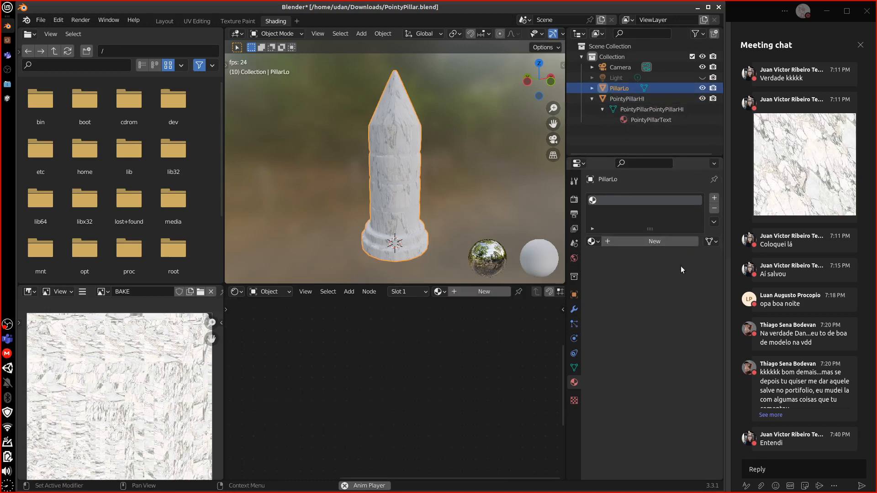
left_click(714, 208)
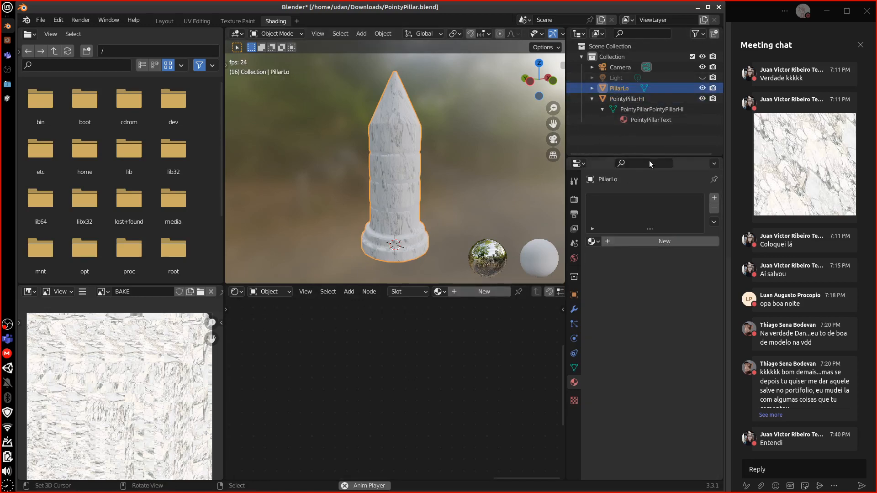
left_click(600, 242)
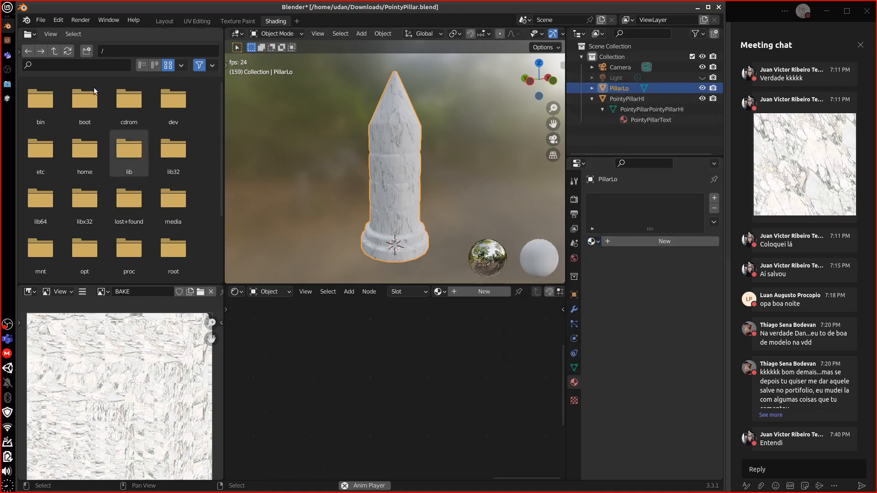
- Export only the selected low-poly pillar as PointyPillar.fbx into the Public/Assets2/Assets folder
left_click(40, 21)
mouse_move(93, 171)
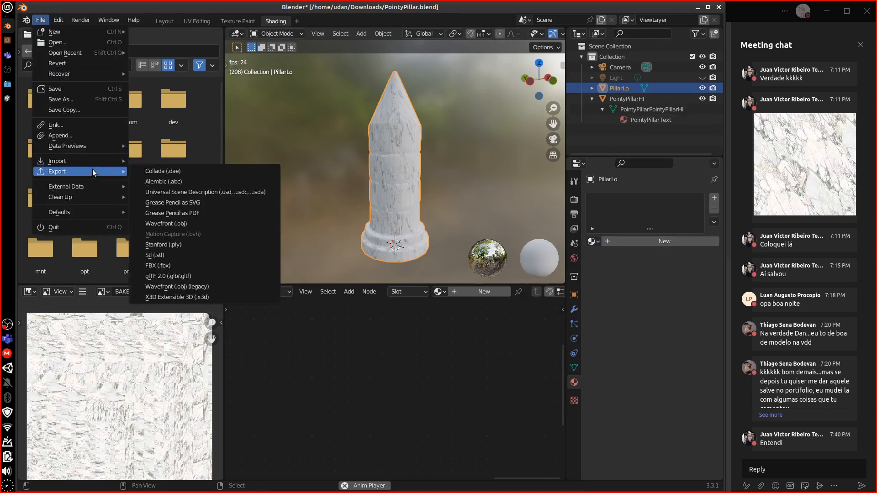
left_click(218, 266)
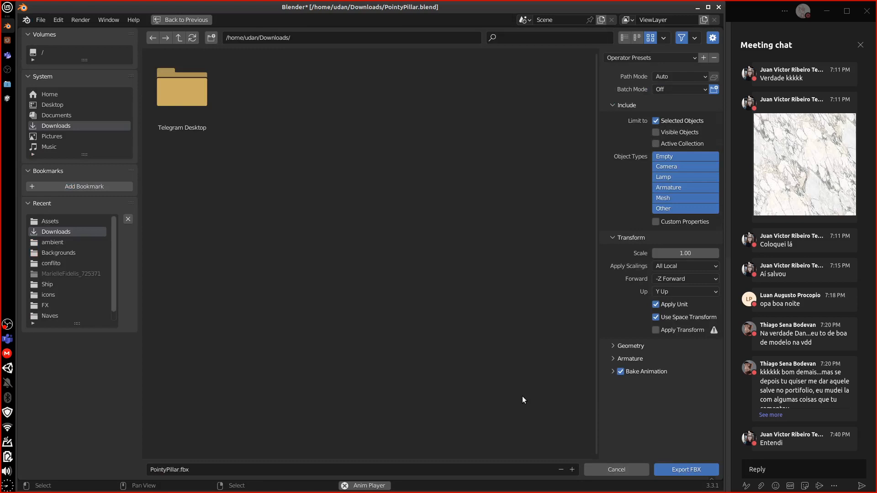
left_click(74, 221)
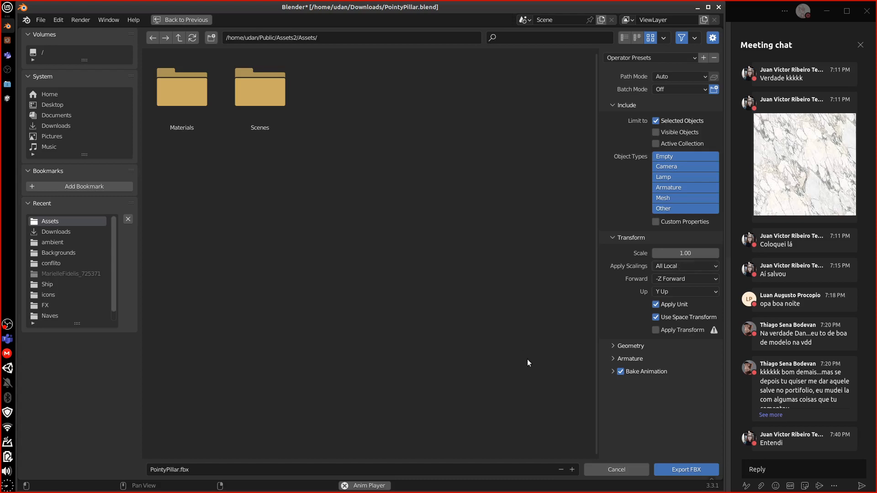
left_click(680, 470)
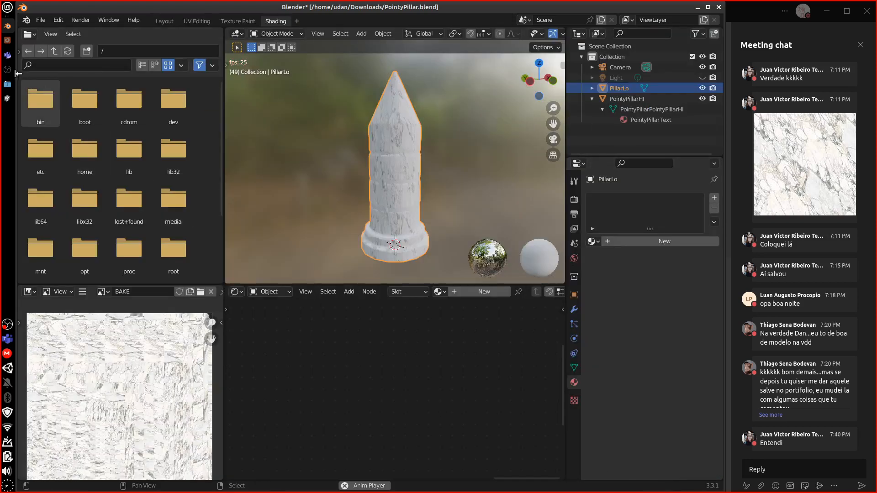
- Switch to Unity, add the PointyPillar model to SampleScene and frame it in the Scene view
left_click(7, 99)
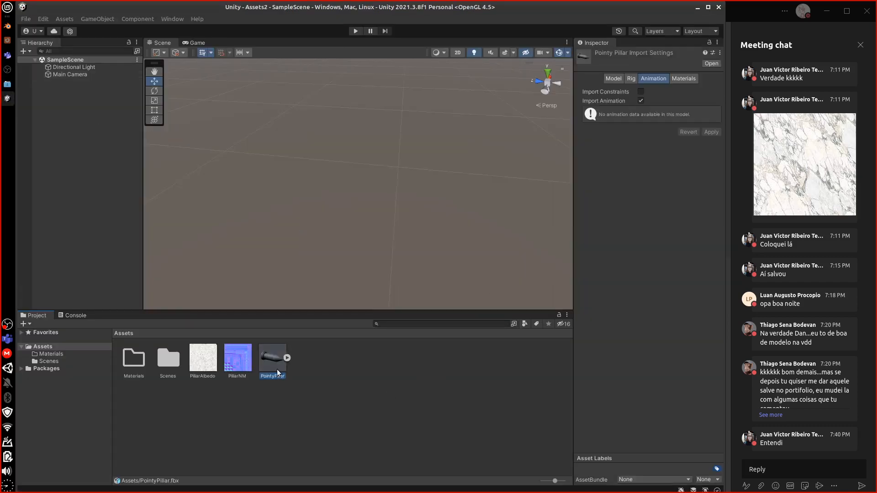
left_click_drag(277, 369, 76, 106)
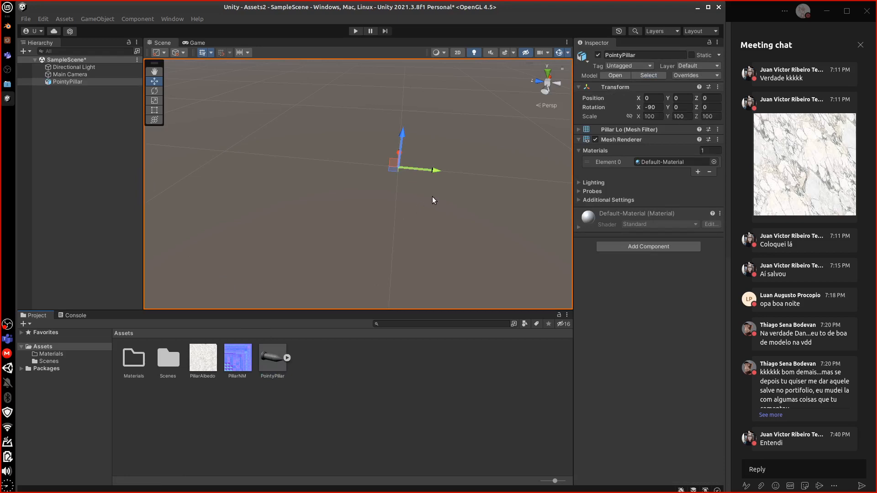
key("f")
middle_click_drag(439, 195, 418, 212)
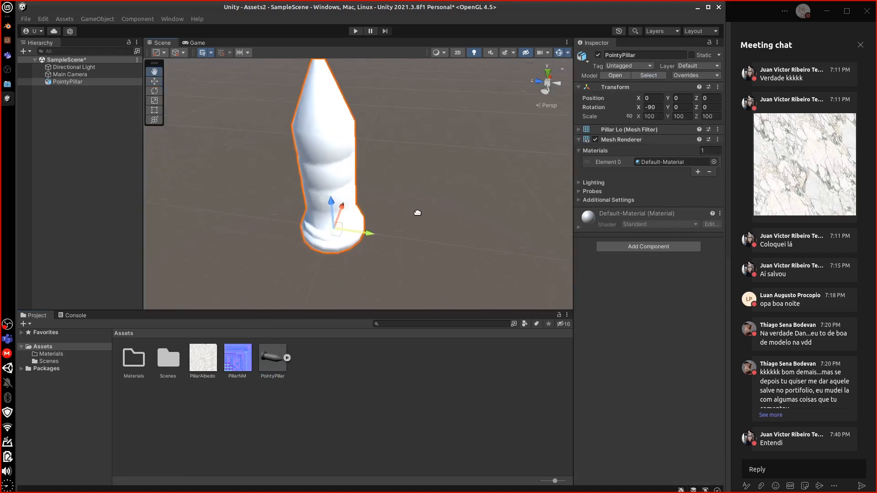
left_click_drag(418, 212, 443, 250, "alt")
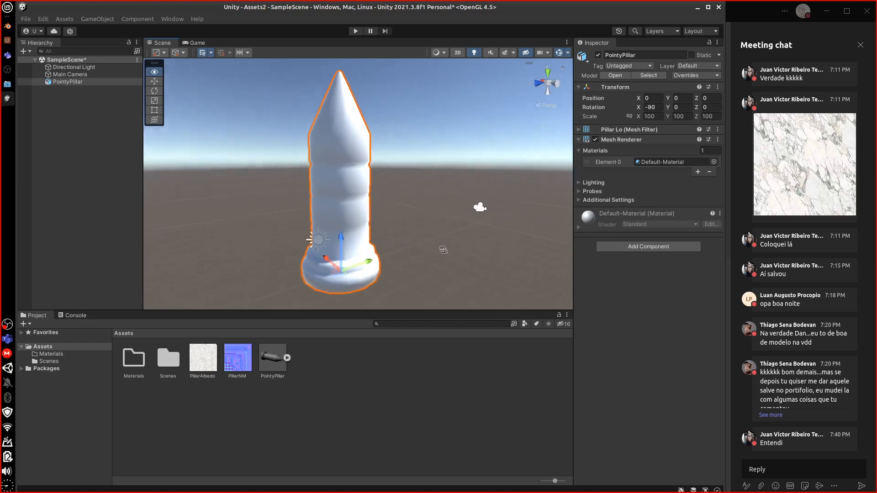
- Create a new material named Pillar in the Assets/Materials folder
right_click(326, 382)
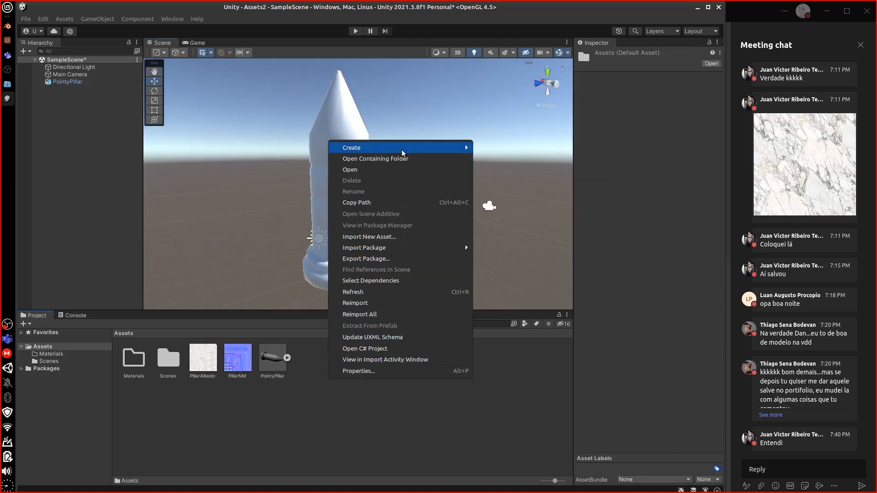
left_click(138, 389)
double_click(140, 371)
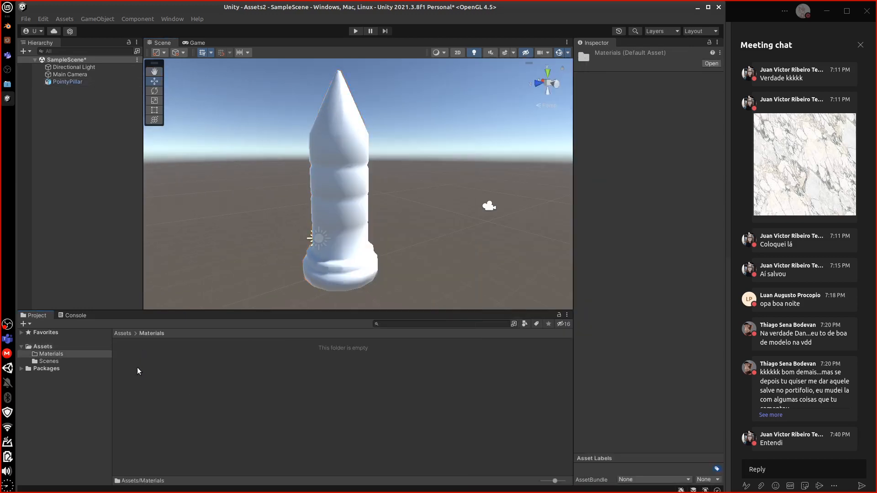
right_click(186, 372)
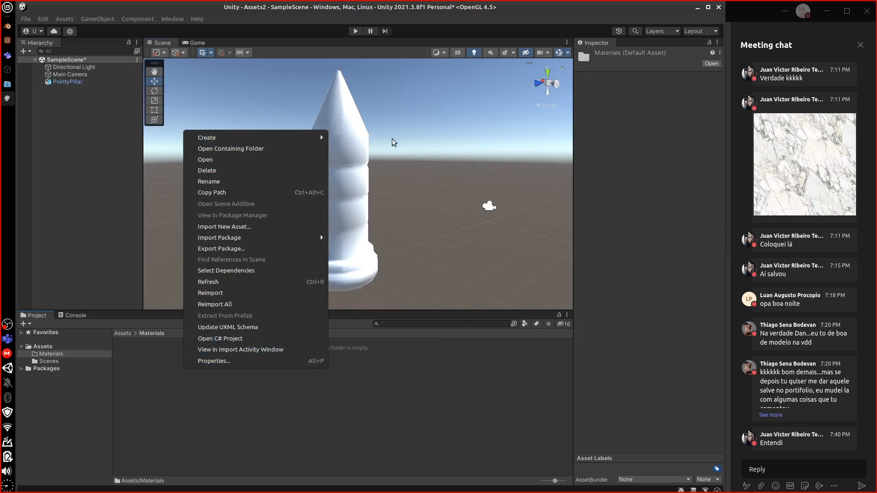
mouse_move(315, 138)
mouse_move(434, 142)
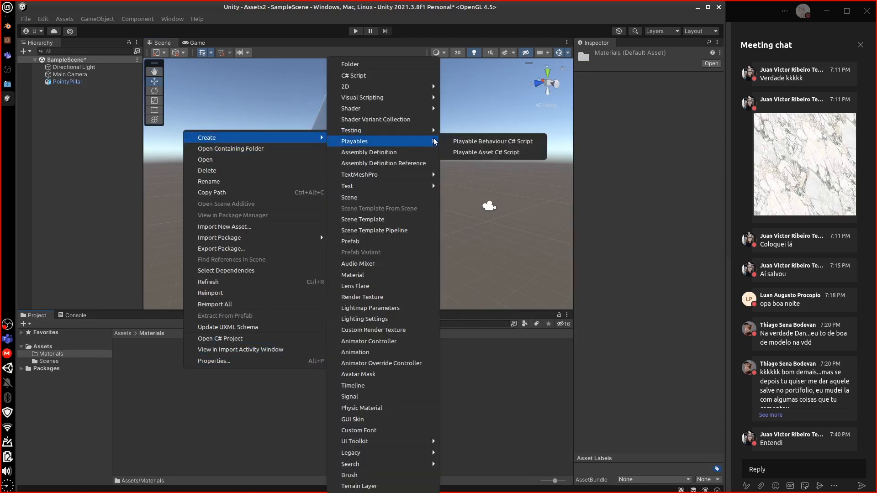
left_click(377, 275)
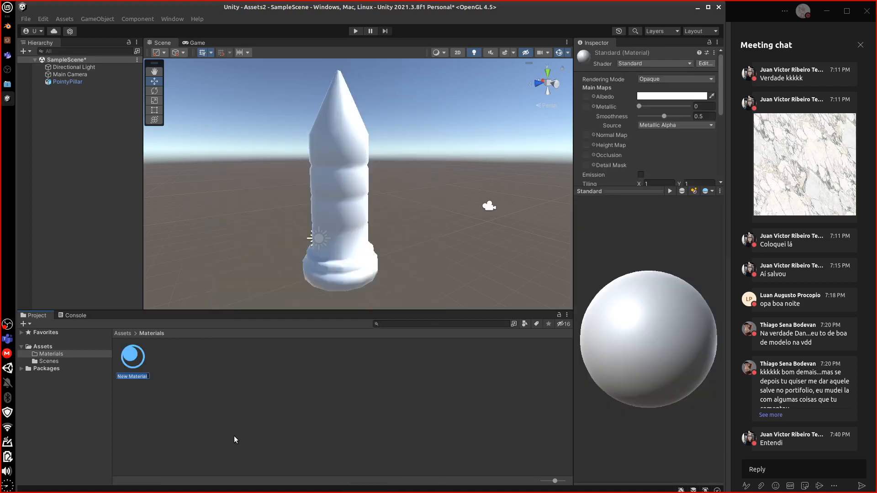
type("Pillar")
key("Return")
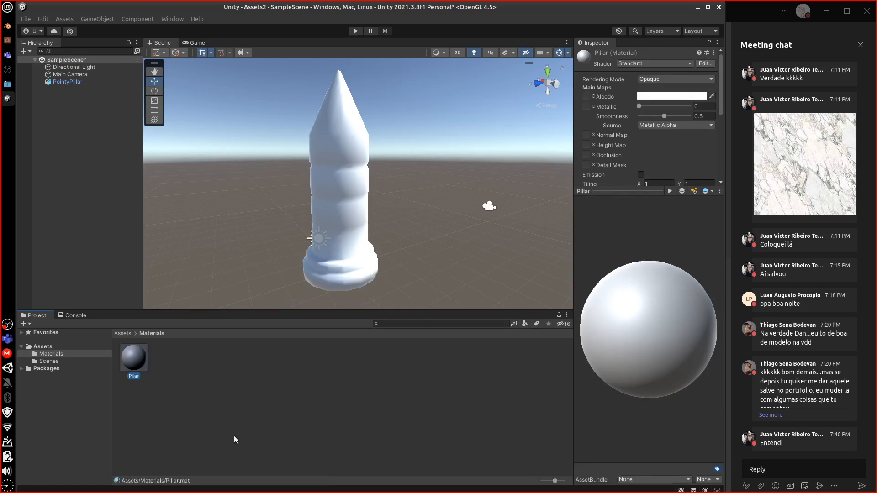
- Apply the Pillar material to the PointyPillar object and expand the material's settings on that object
left_click_drag(133, 365, 305, 249)
left_click(69, 82)
left_click(579, 228)
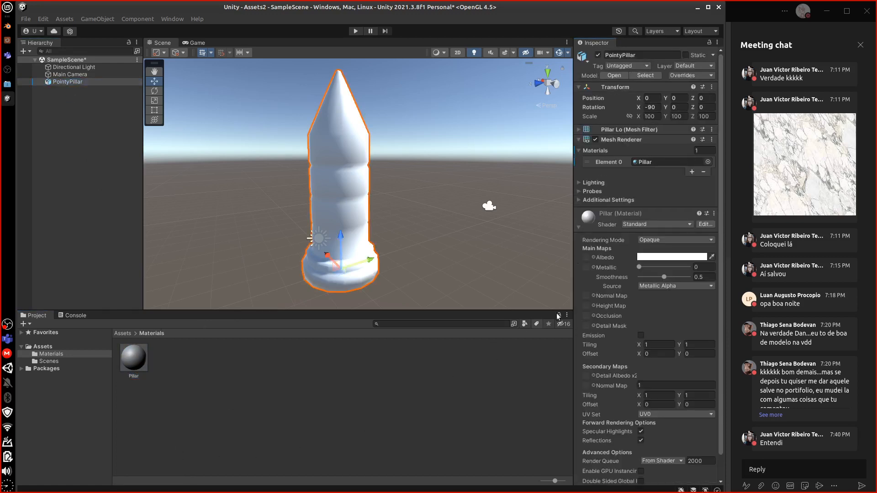
- Assign PillarAlbedo as the Pillar material's Albedo and PillarNM as its Normal Map, fixing the texture's import type to normal map
left_click(123, 333)
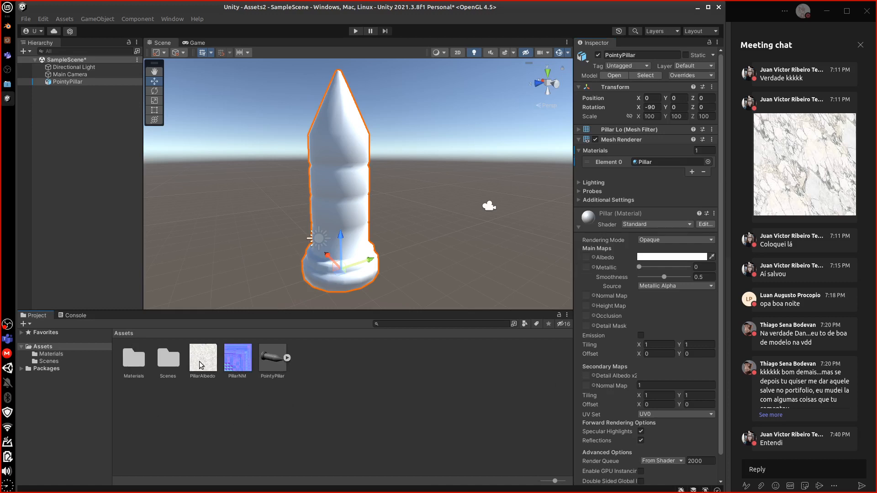
left_click_drag(202, 361, 589, 256)
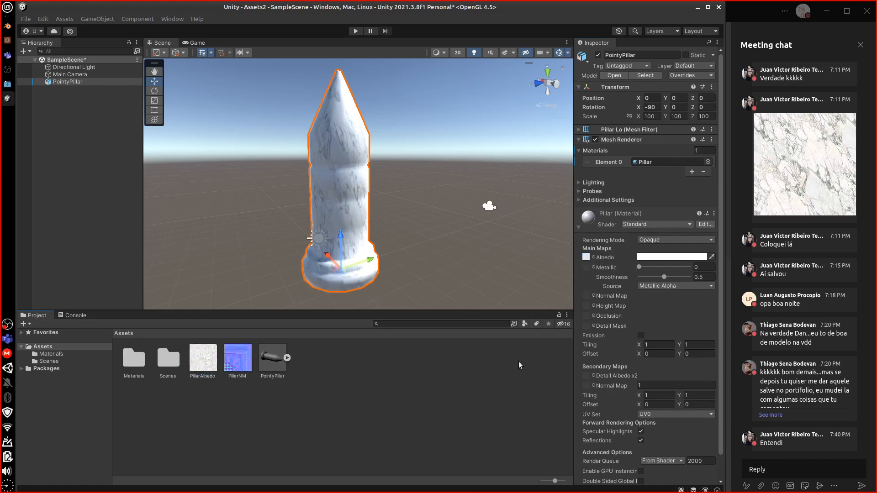
left_click(237, 363)
left_click_drag(237, 363, 588, 296)
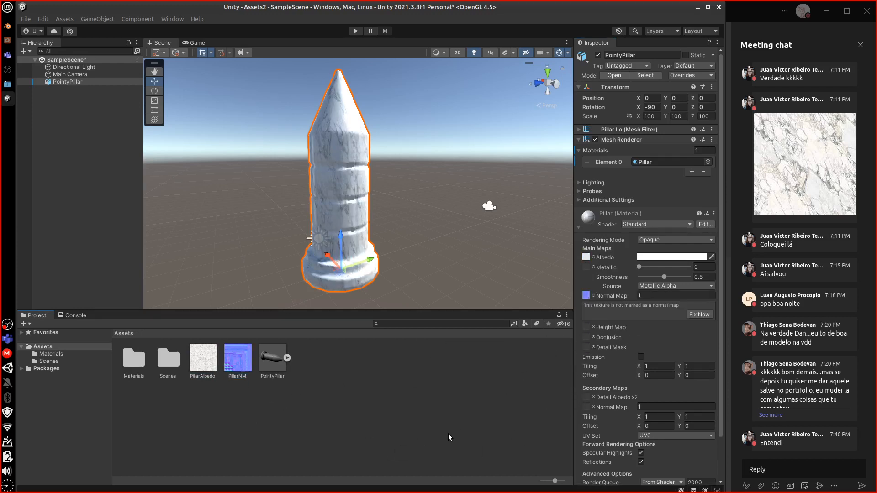
left_click(699, 315)
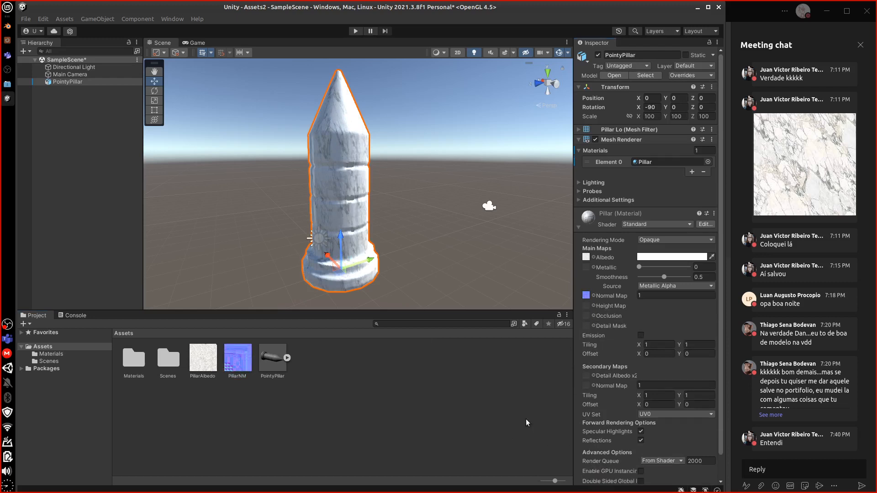
- Examine the textured pillar's marble surface and ring grooves in the scene from several sides and distances
middle_click_drag(452, 245, 429, 254)
left_click_drag(448, 236, 382, 234, "alt")
scroll(383, 233, "up", 5)
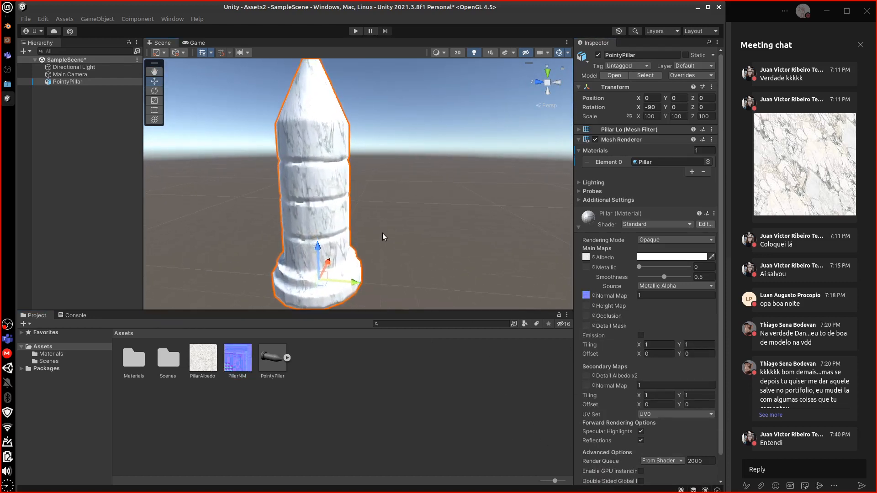
scroll(382, 233, "up", 8)
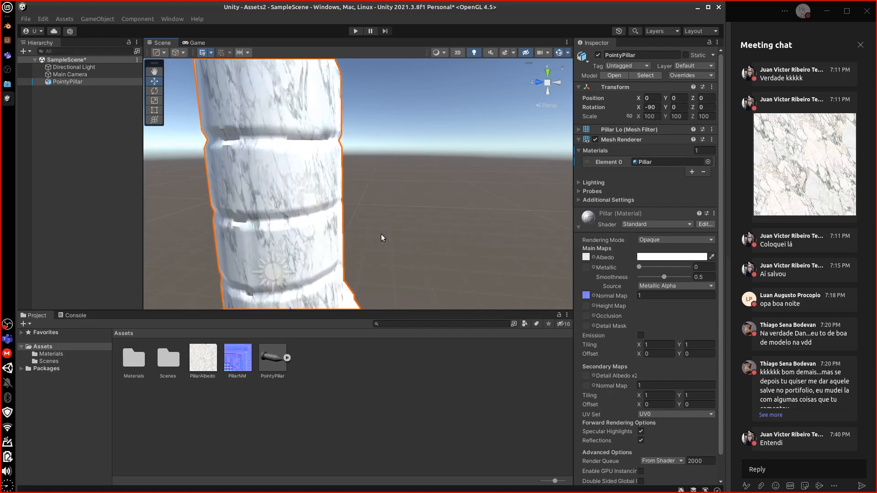
left_click_drag(362, 245, 244, 260, "alt")
left_click_drag(434, 205, 348, 215, "alt")
left_click_drag(483, 190, 421, 245, "alt")
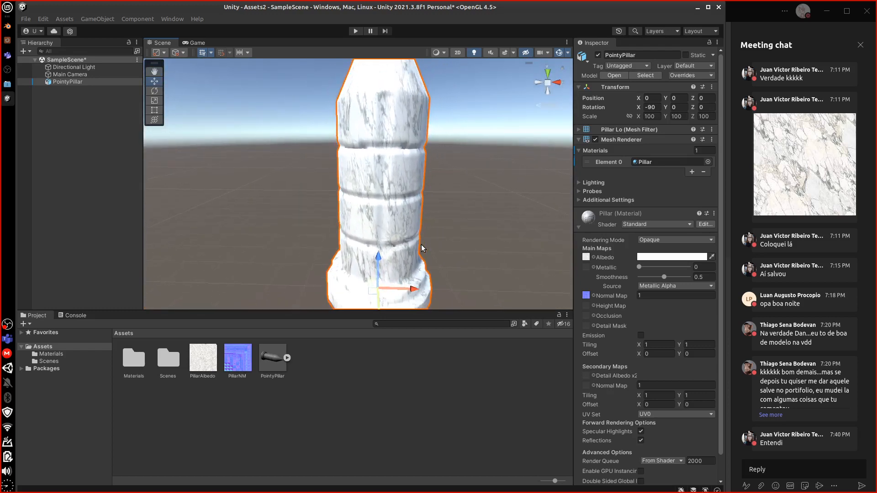
scroll(421, 245, "down", 5)
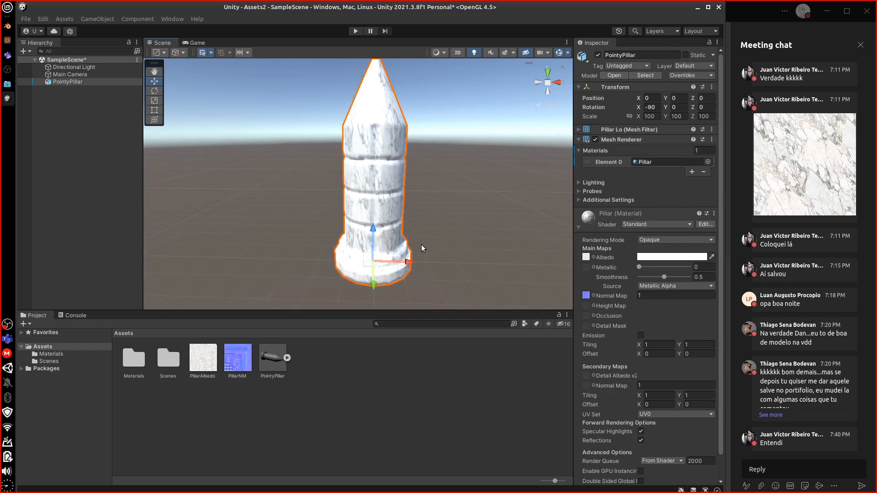
middle_click_drag(476, 195, 432, 266)
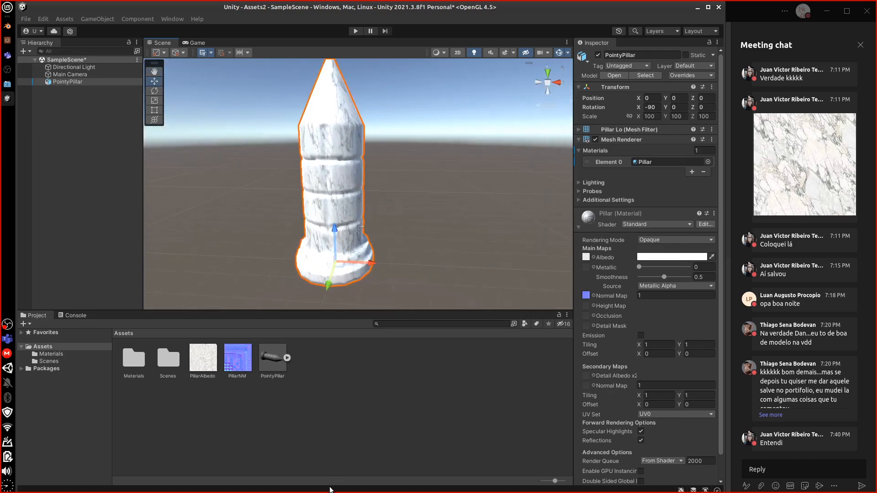
- Switch to Blender, select the PointyPillarHI object and examine the Specular and Roughness settings of its PointyPillarText material
left_click(7, 26)
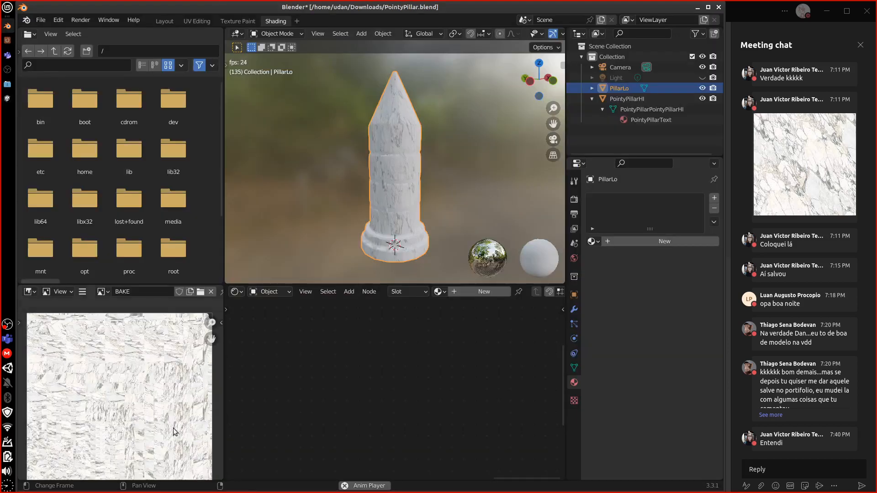
left_click(627, 99)
middle_click_drag(373, 390, 538, 370)
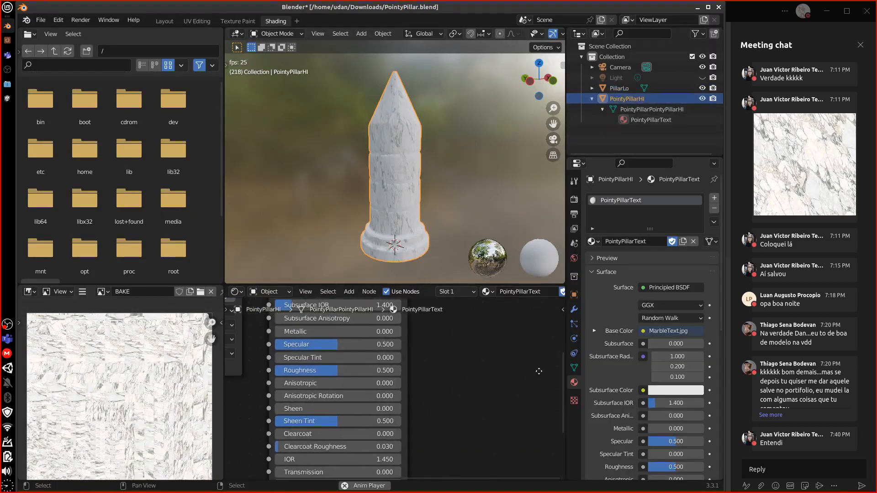
middle_click_drag(461, 363, 536, 420)
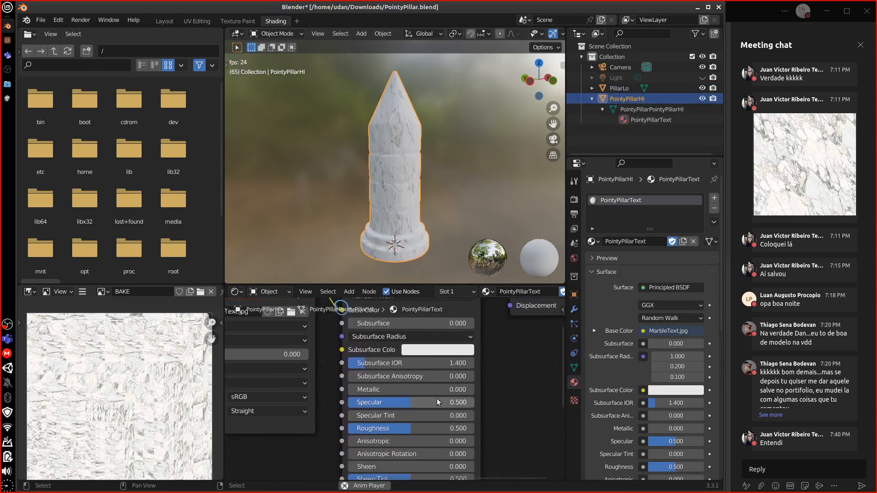
middle_click_drag(493, 429, 490, 406)
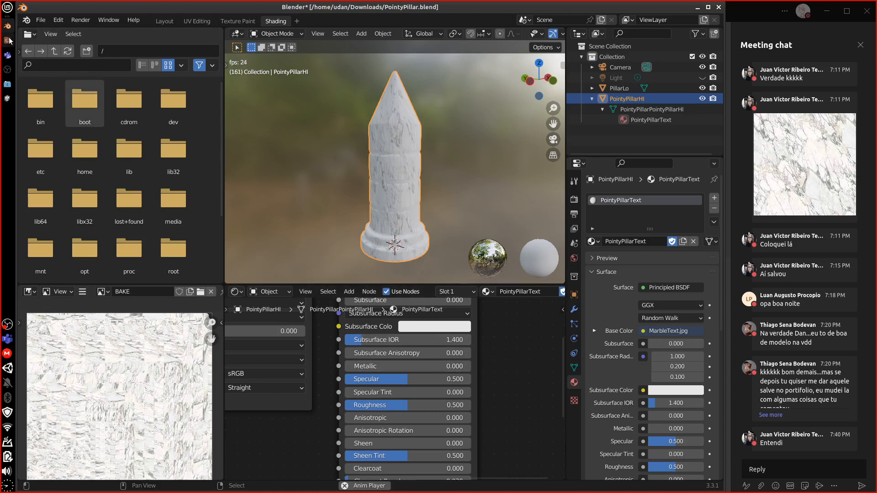
- Return to Unity and change the Pillar material's shader to Standard (Specular setup)
left_click(8, 98)
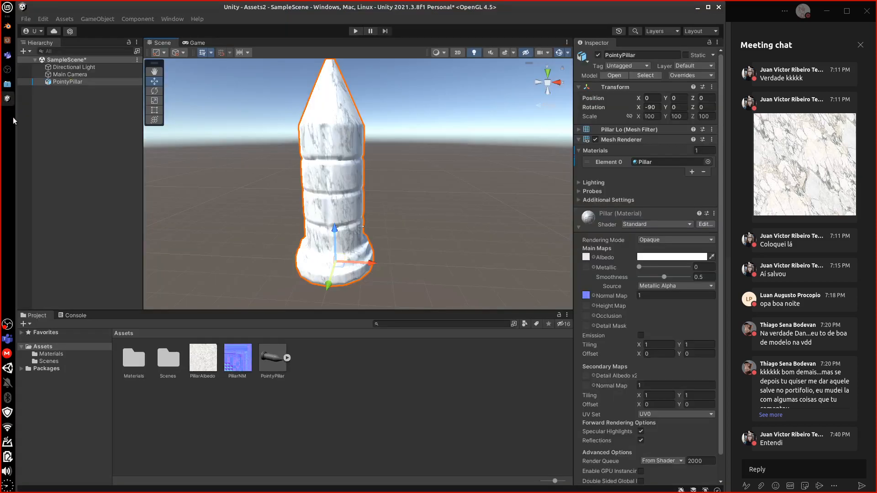
left_click(672, 223)
left_click(674, 223)
left_click(667, 224)
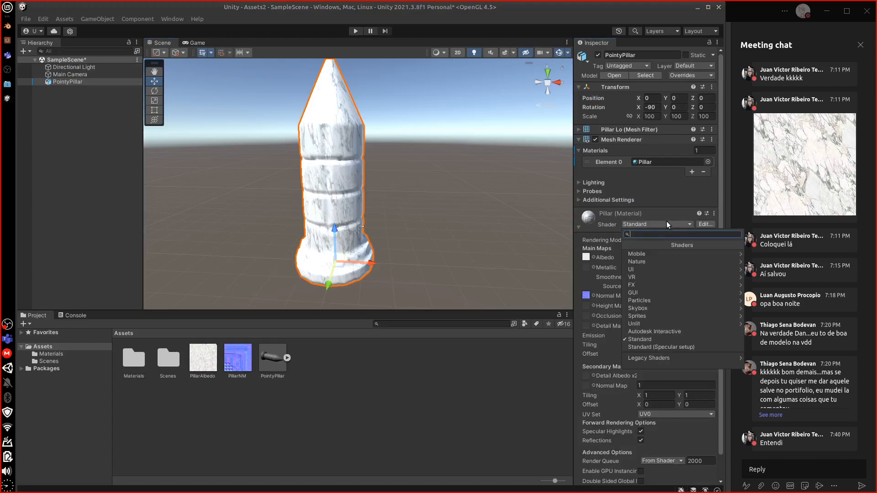
left_click(665, 347)
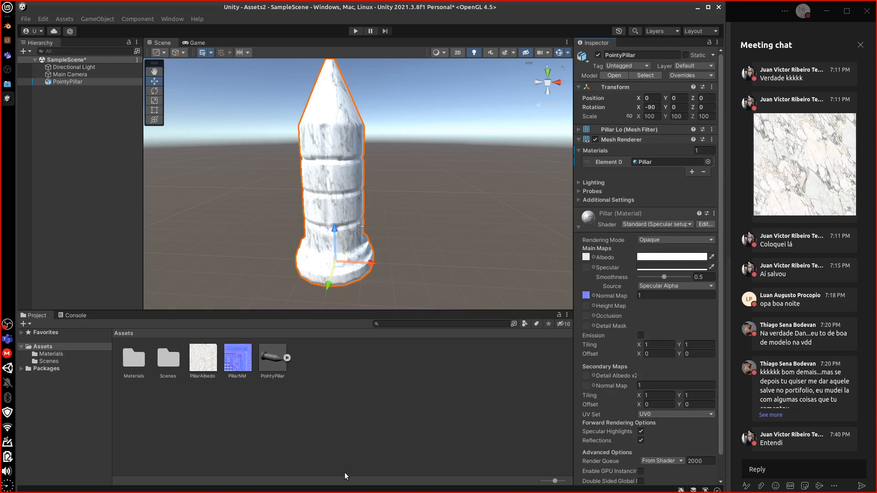
- Set the Pillar material's Specular color to a medium grey with value 44 (hexadecimal 717171)
left_click(8, 28)
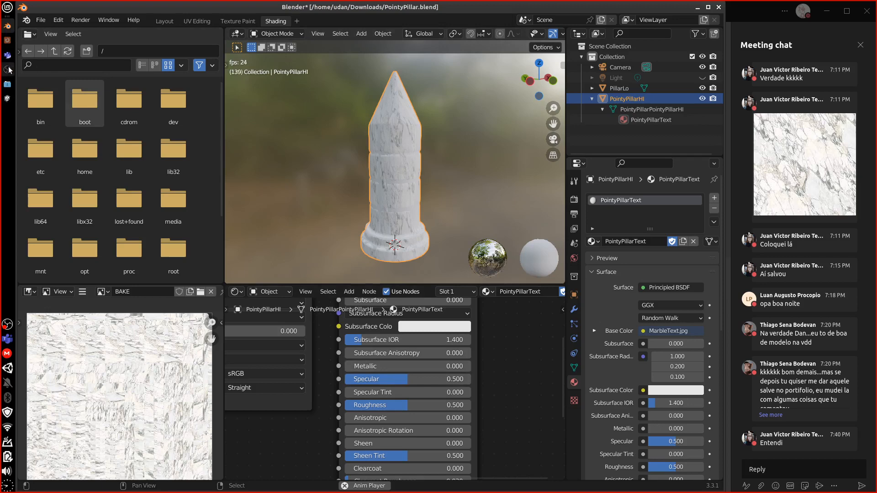
left_click(7, 99)
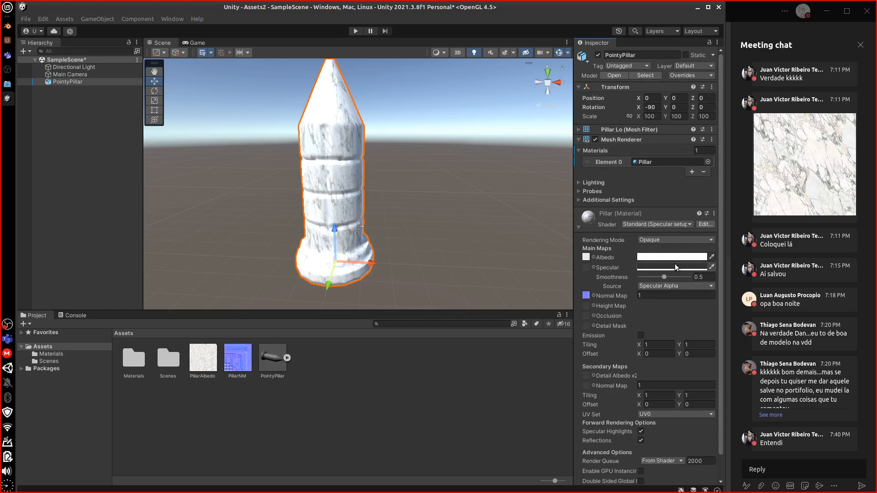
left_click(675, 265)
left_click(808, 283)
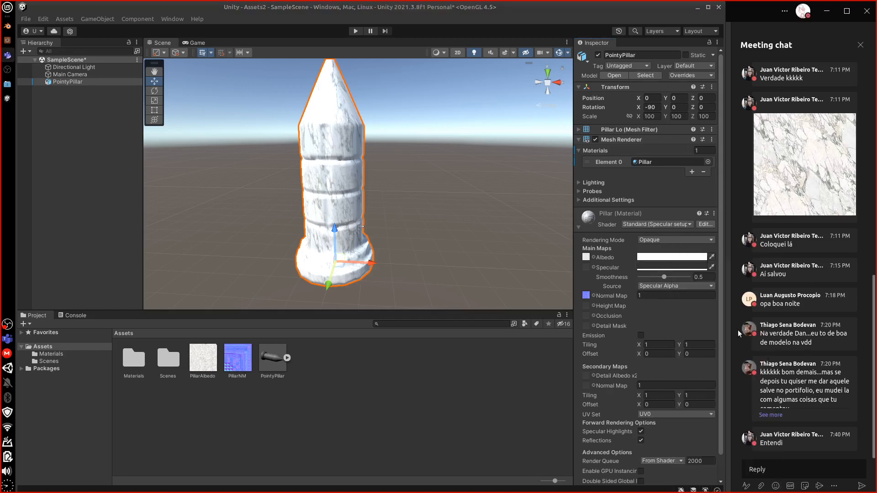
left_click(674, 267)
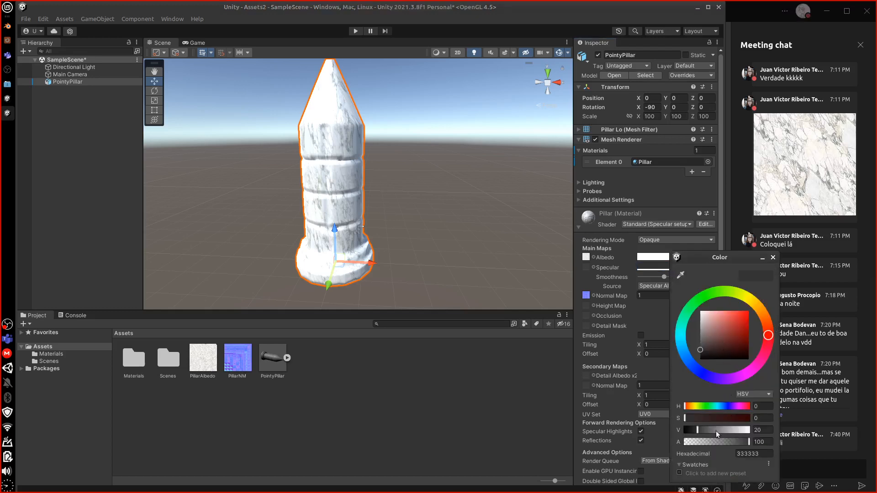
left_click_drag(716, 431, 756, 424)
left_click(716, 429)
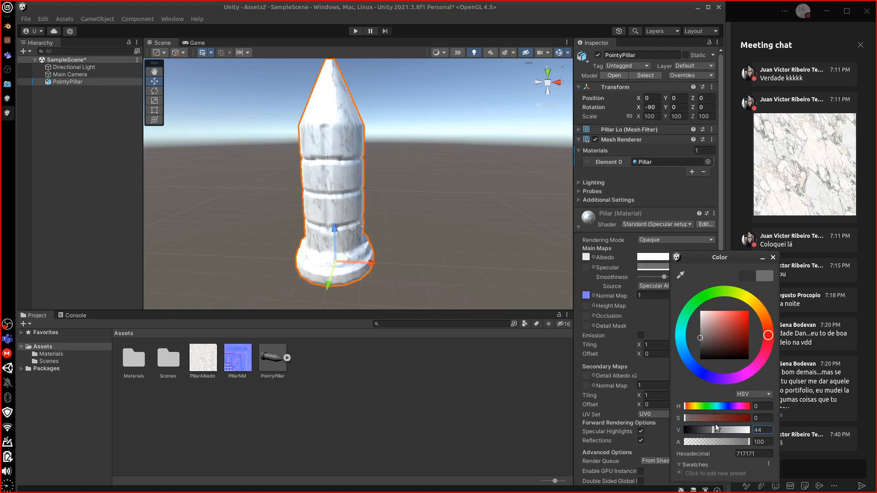
left_click(472, 432)
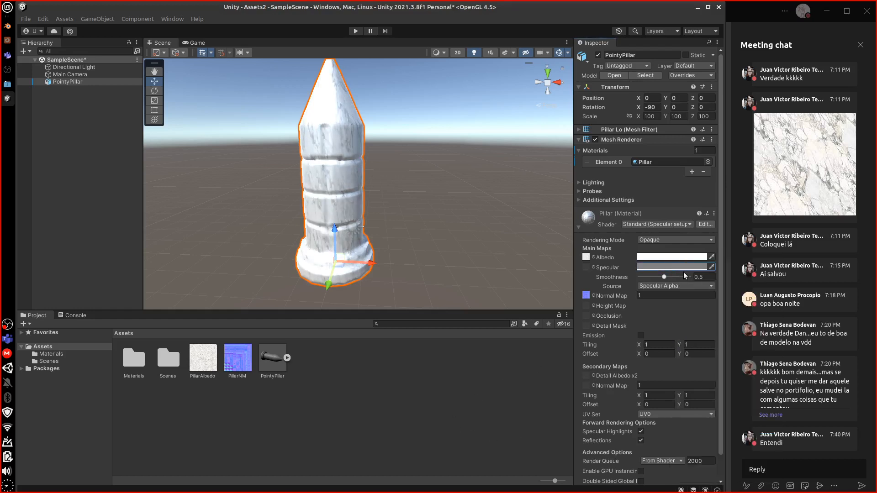
- Try the Pillar material's Smoothness at 0 and 1, settle on about 0.538, and check the reflections from another side
left_click_drag(664, 277, 619, 278)
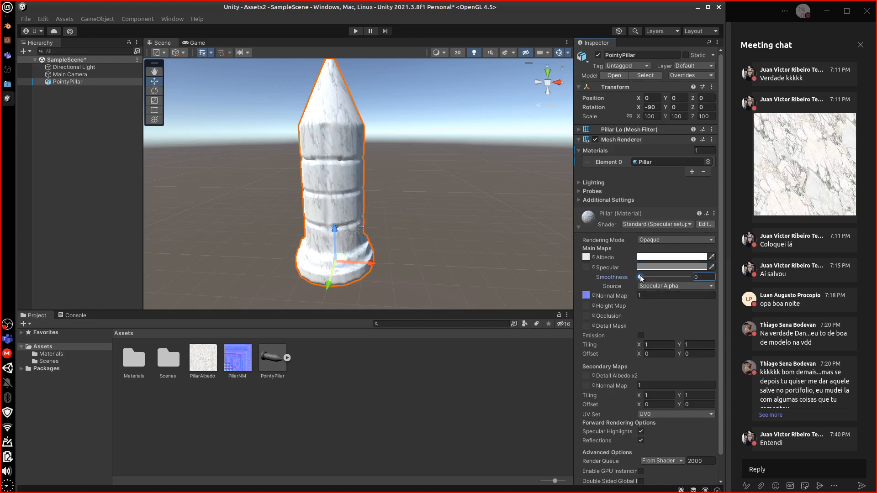
left_click_drag(641, 277, 739, 286)
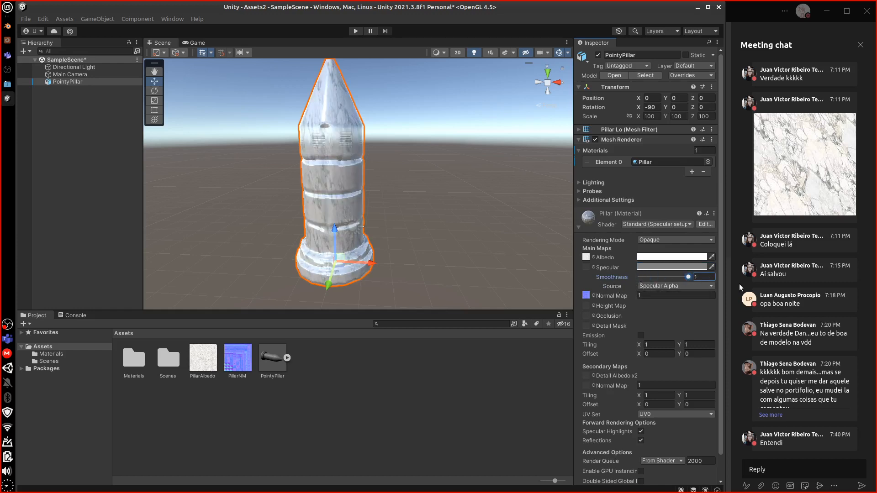
mouse_move(682, 281)
left_mouse_down()
mouse_move(624, 286)
mouse_move(667, 287)
mouse_move(667, 278)
left_mouse_up()
middle_click_drag(457, 239, 436, 238)
left_click_drag(445, 238, 419, 243, "alt")
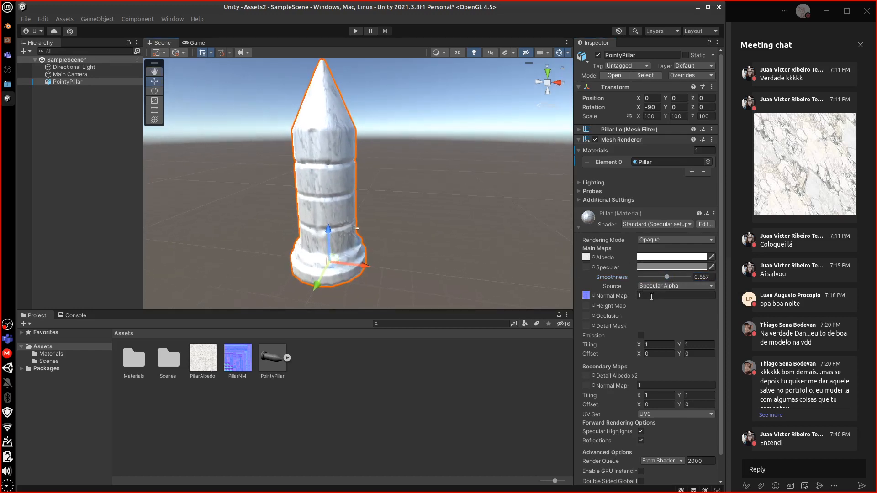
mouse_move(665, 278)
left_mouse_down()
mouse_move(642, 280)
mouse_move(666, 283)
left_mouse_up()
left_click_drag(456, 273, 462, 232, "alt")
middle_click_drag(463, 231, 381, 257)
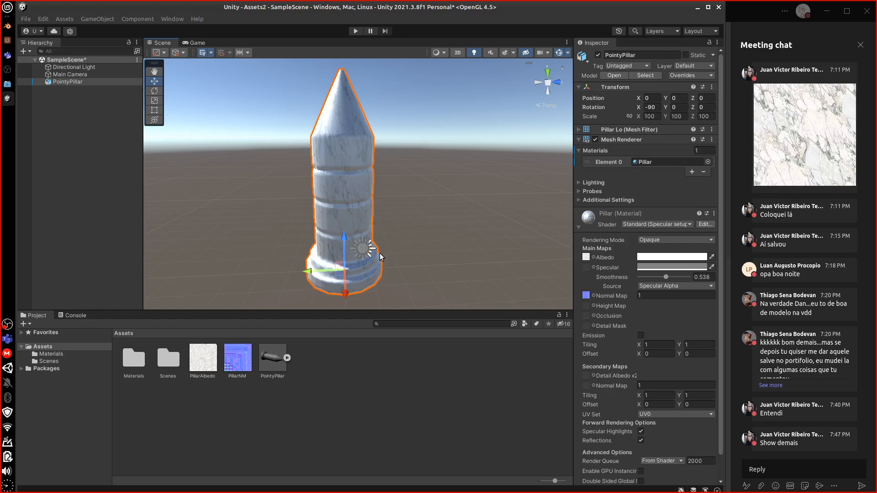
left_click(7, 40)
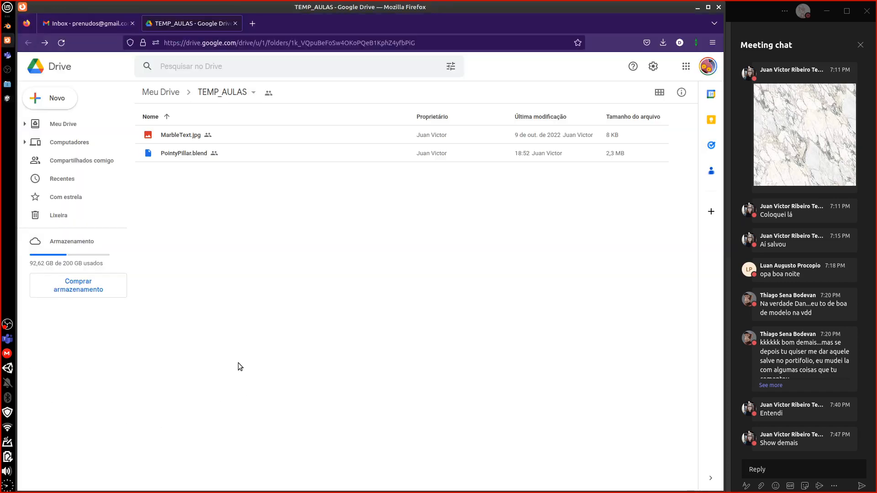
left_click(698, 7)
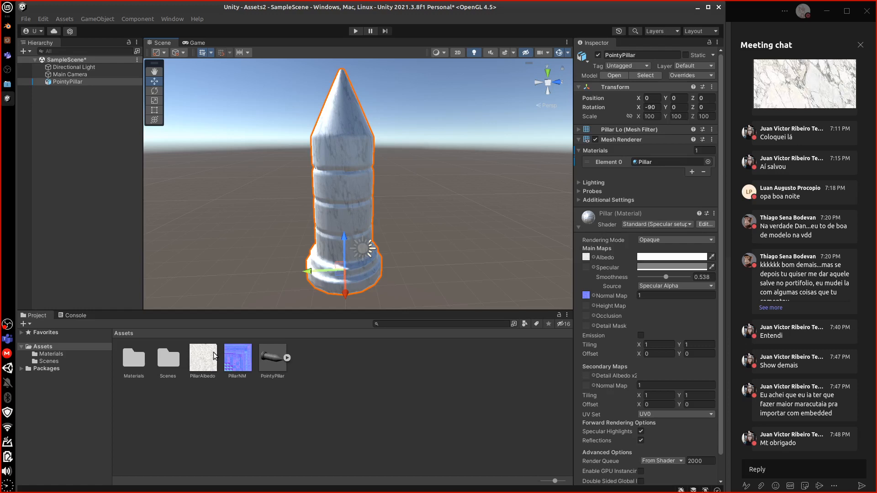
right_click(7, 324)
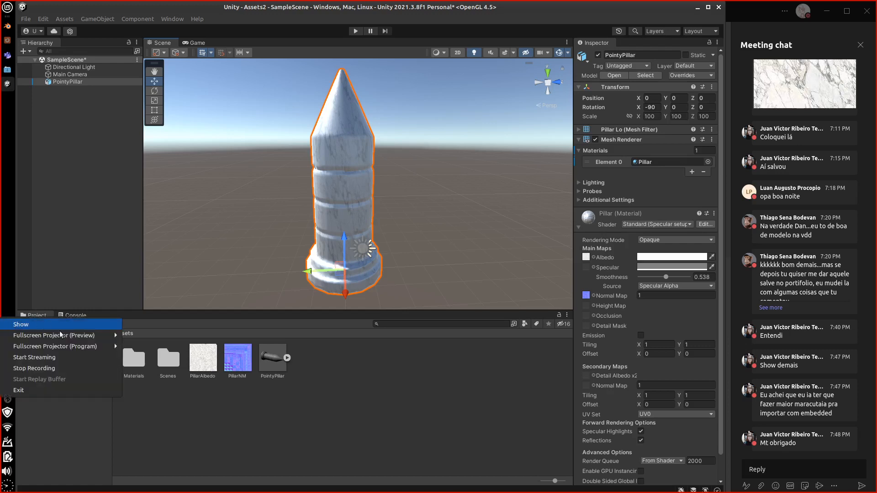